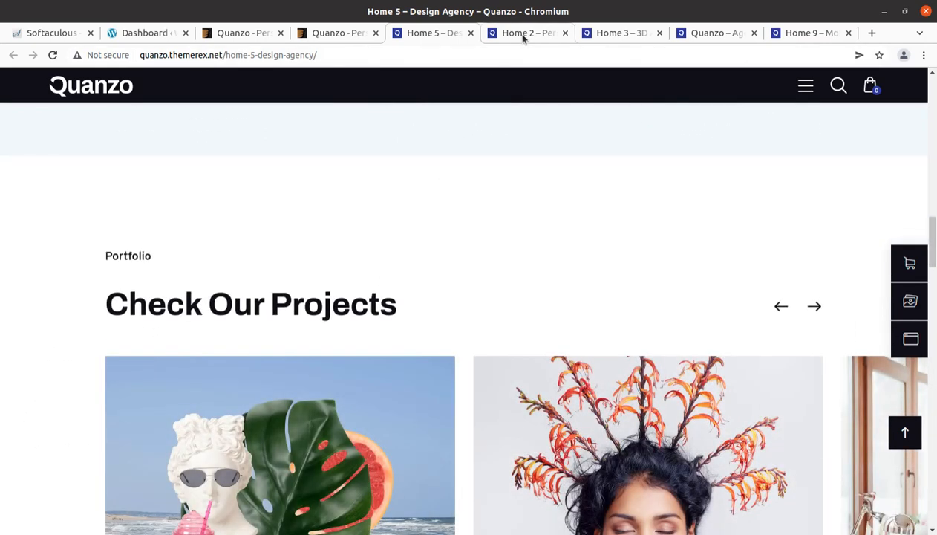
Review the Home 2 – Personal demo page down to its Personal Awards section, dismissing the promotional pop-up.
left_click(519, 33)
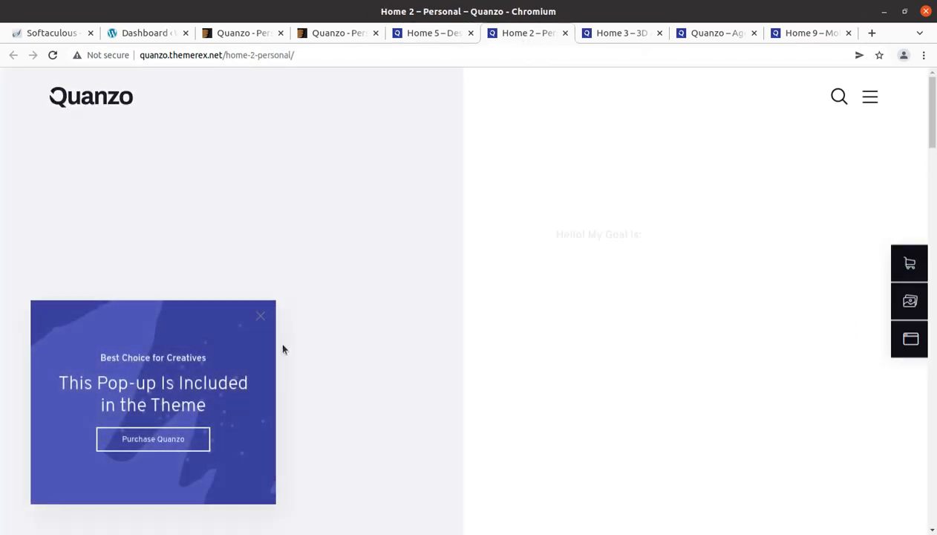
left_click(260, 316)
scroll(467, 409, "down", 4)
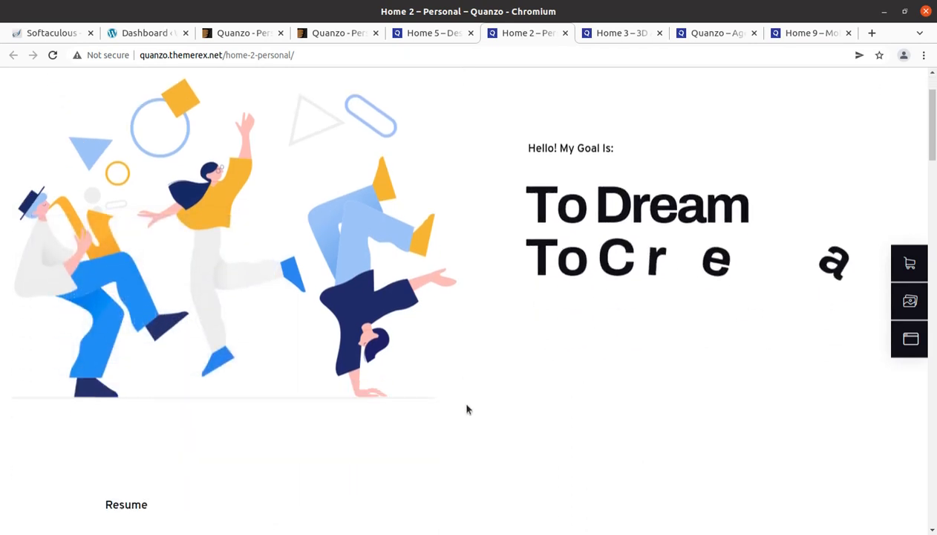
scroll(467, 409, "down", 6)
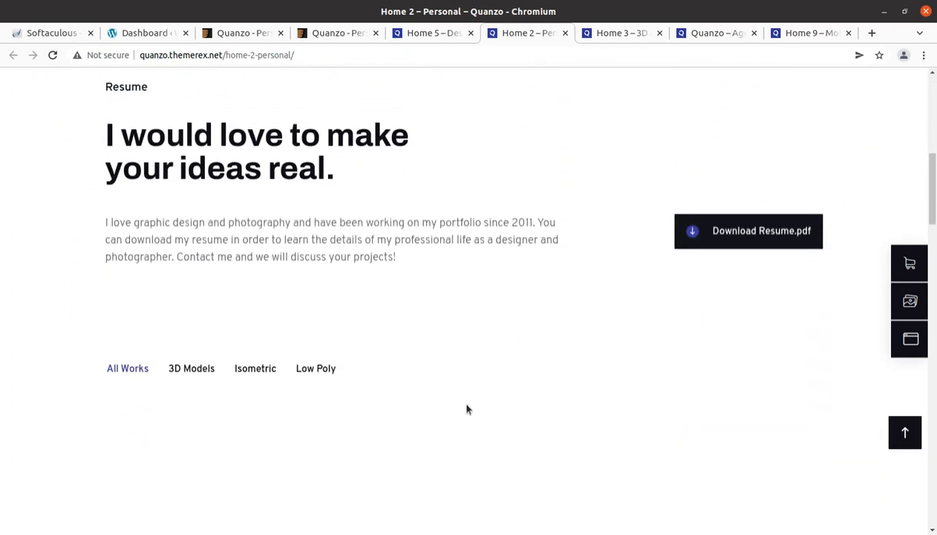
scroll(468, 409, "down", 1)
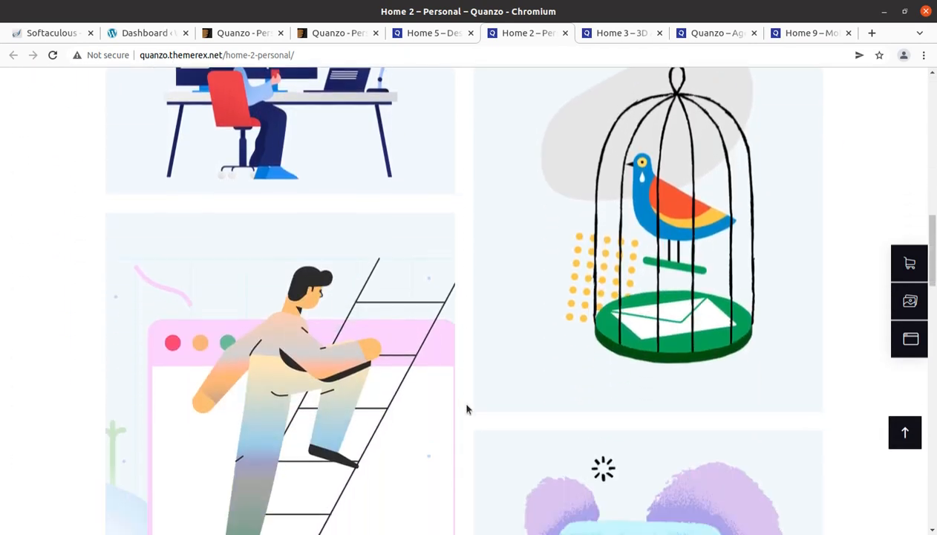
scroll(467, 409, "down", 3)
scroll(467, 409, "down", 6)
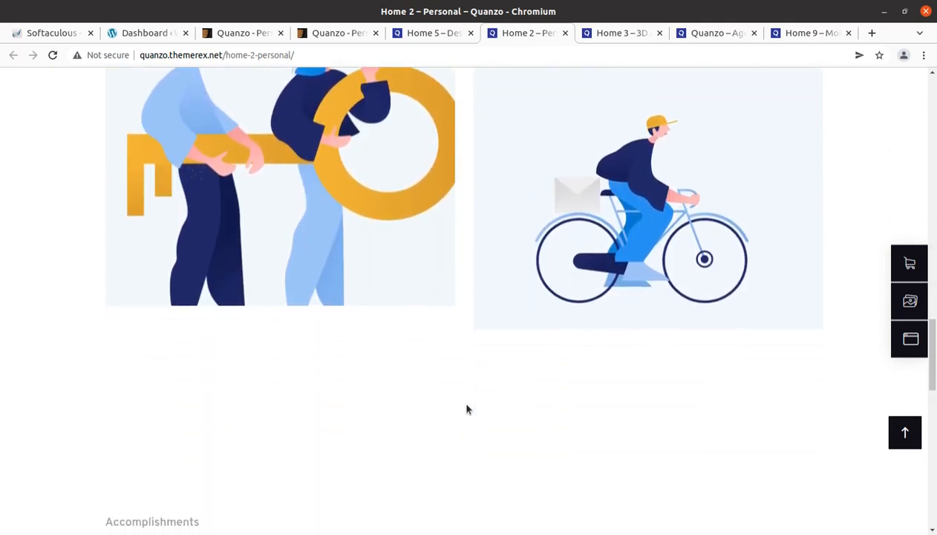
scroll(467, 410, "down", 1)
scroll(349, 355, "down", 2)
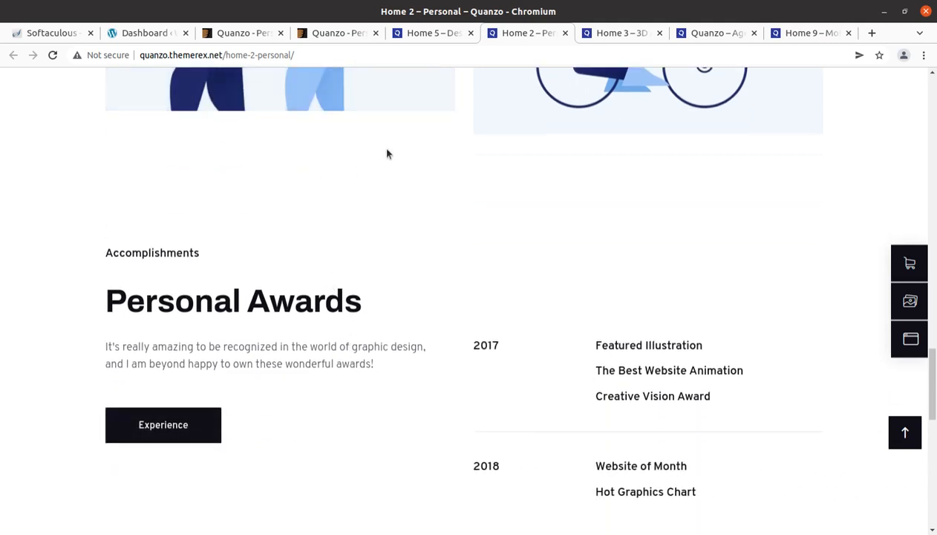
Look through the Home 3 – 3D Artist demo page and its portfolio projects, closing the promotional pop-up.
left_click(623, 34)
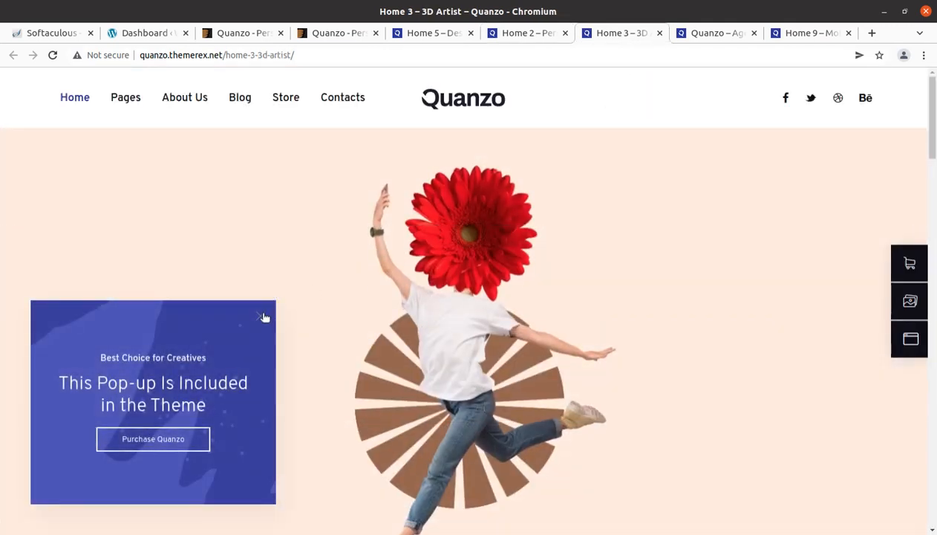
left_click(261, 316)
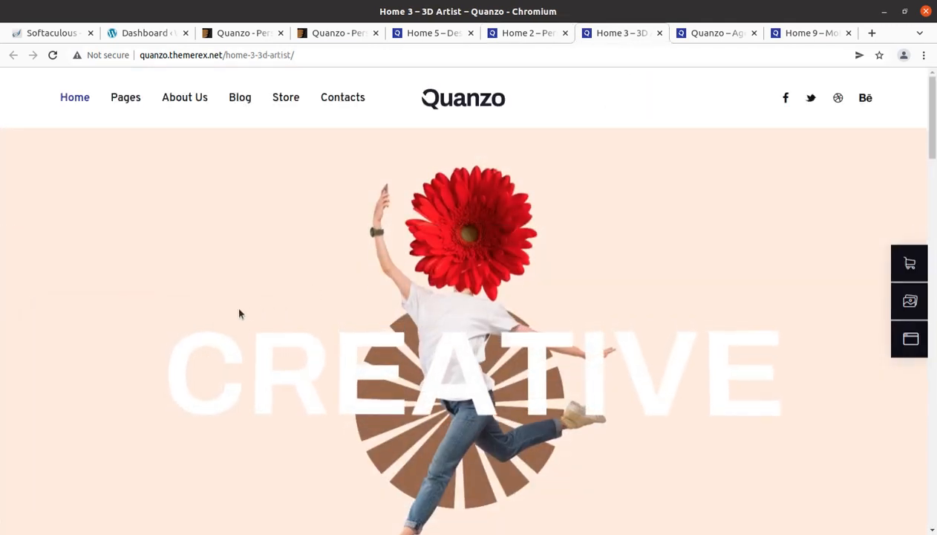
scroll(235, 314, "down", 5)
scroll(235, 314, "down", 5)
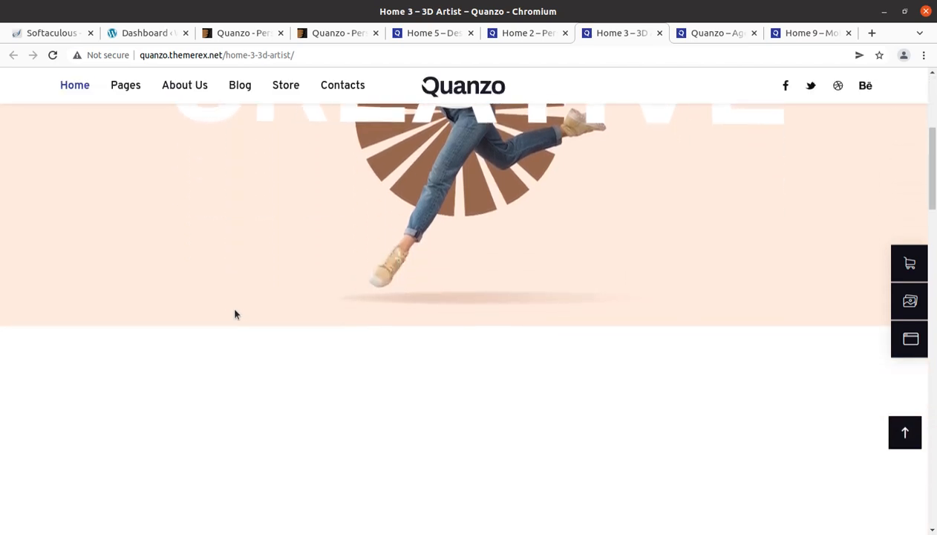
scroll(234, 314, "down", 4)
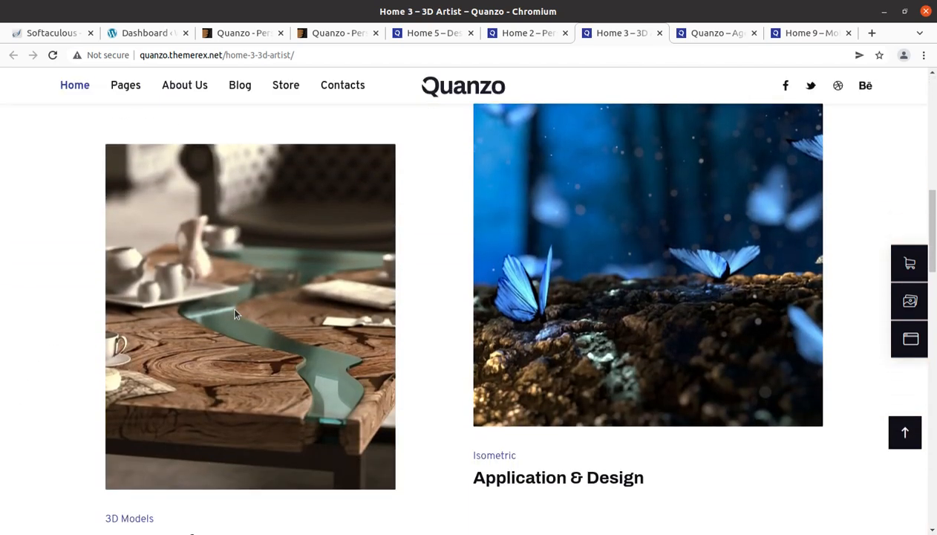
scroll(236, 313, "down", 3)
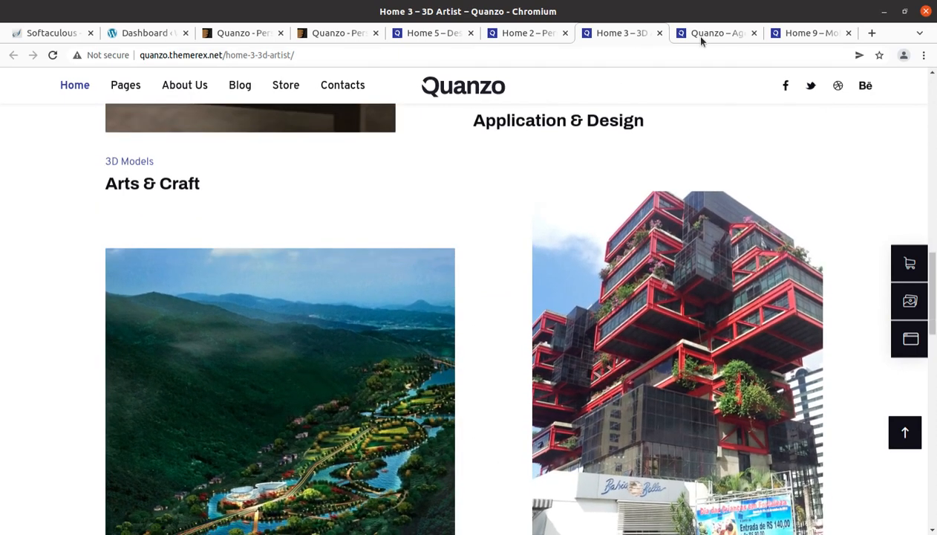
Browse the Quanzo – Agency & Portfolio Theme demo from its hero section to the portfolio grid, with the pop-up closed.
left_click(694, 35)
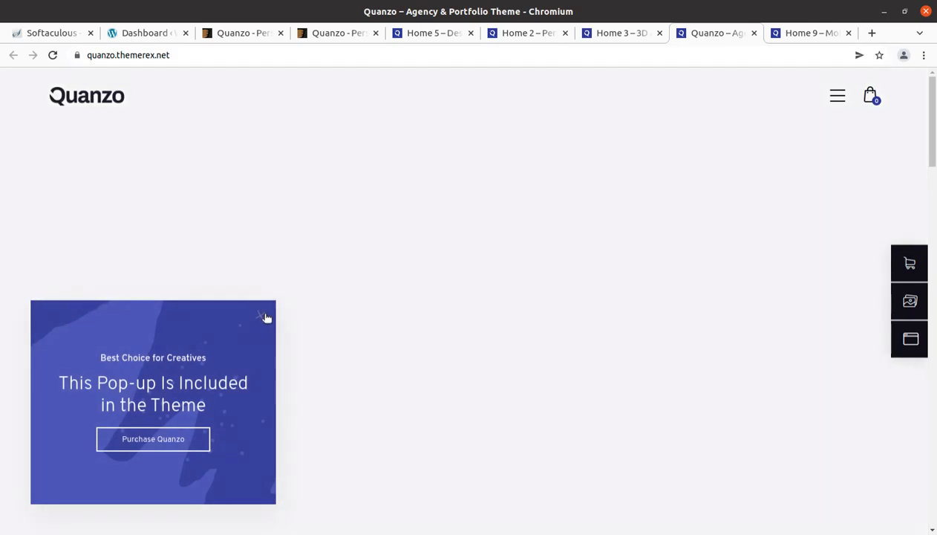
left_click(260, 317)
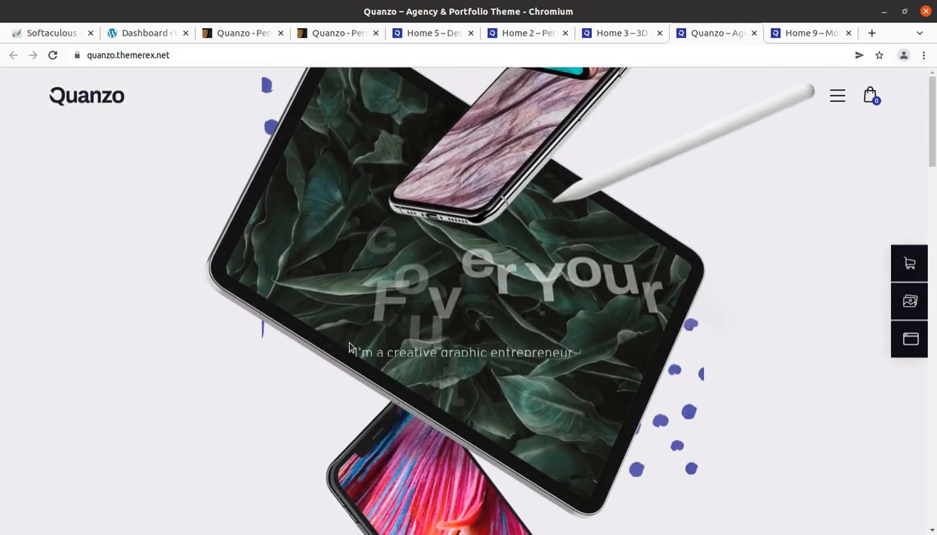
scroll(350, 346, "down", 1)
scroll(351, 346, "up", 1)
scroll(351, 345, "down", 1)
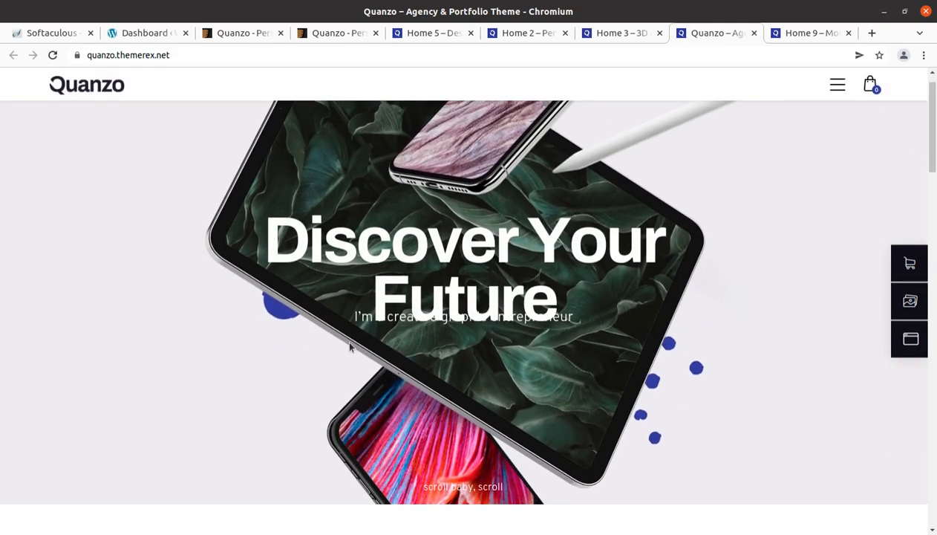
scroll(350, 345, "down", 6)
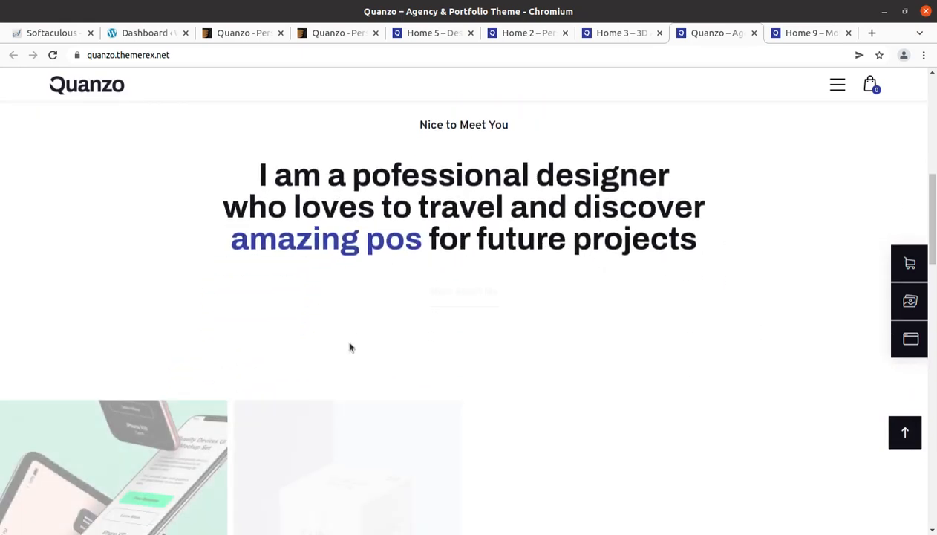
scroll(349, 344, "down", 3)
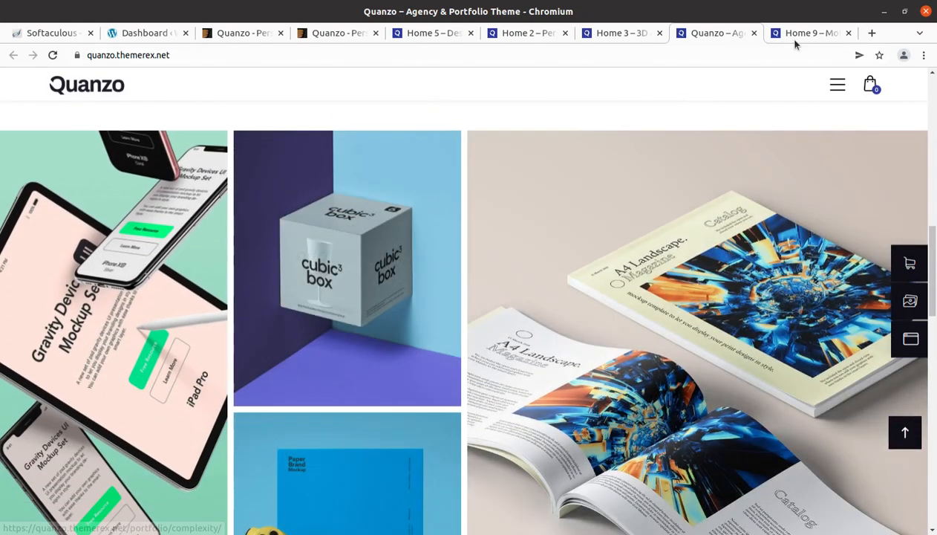
Examine the Home 9 – Motion Graphics demo and its works gallery, closing the promotional pop-up.
left_click(787, 35)
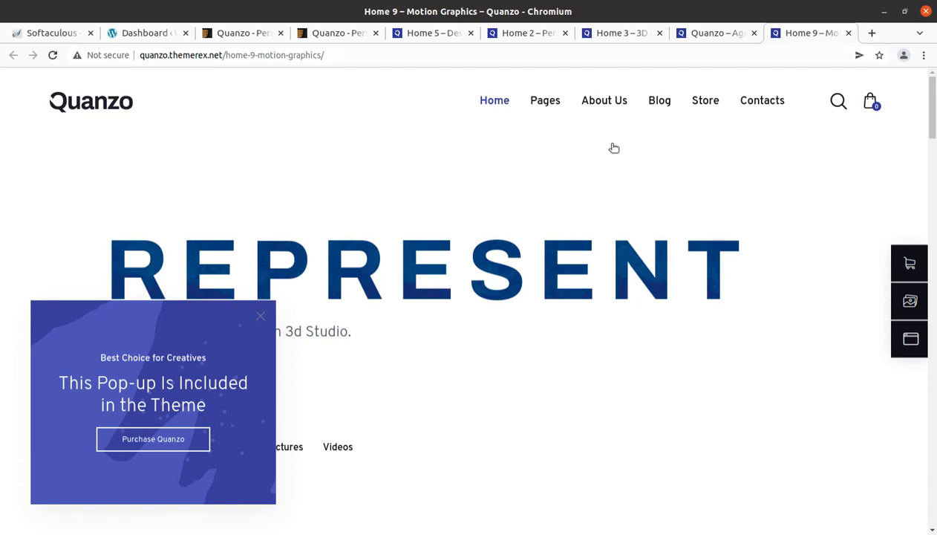
scroll(416, 305, "down", 4)
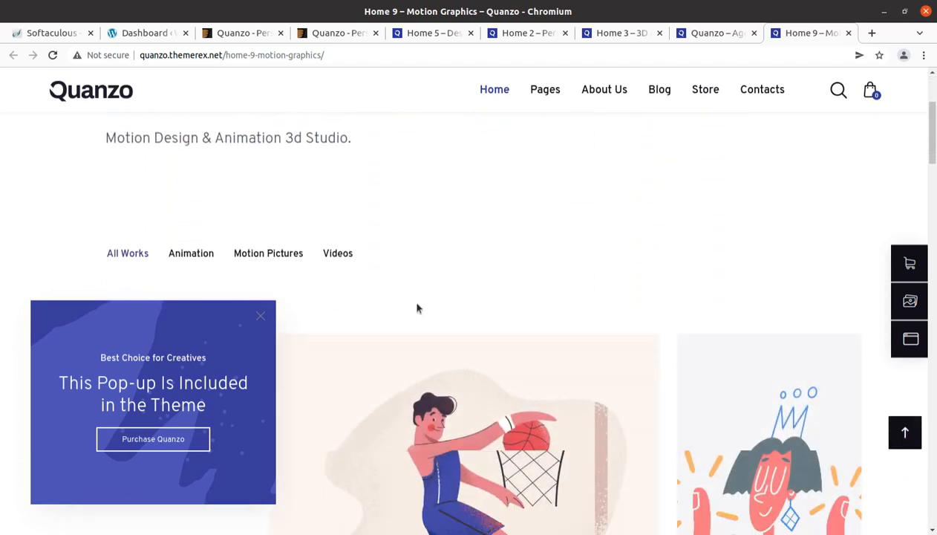
left_click(266, 319)
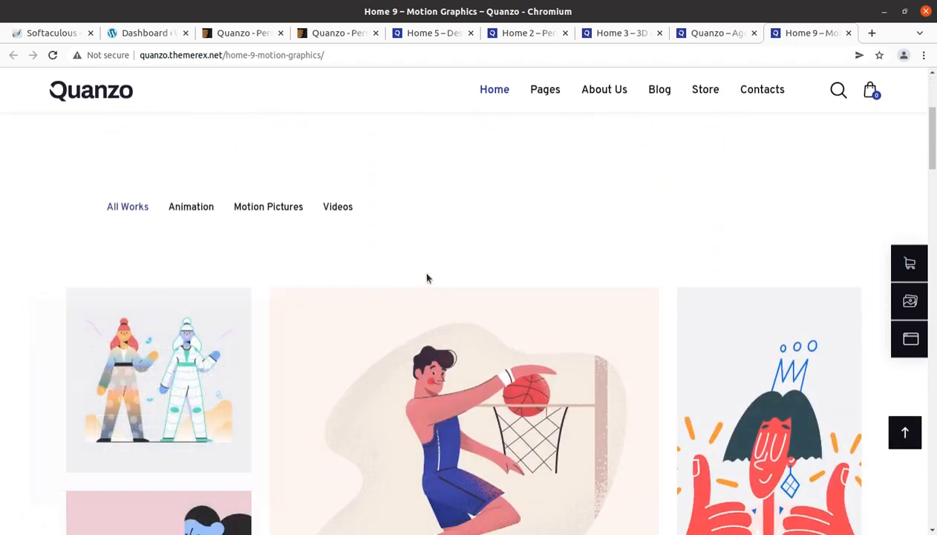
scroll(420, 269, "down", 2)
scroll(427, 274, "down", 2)
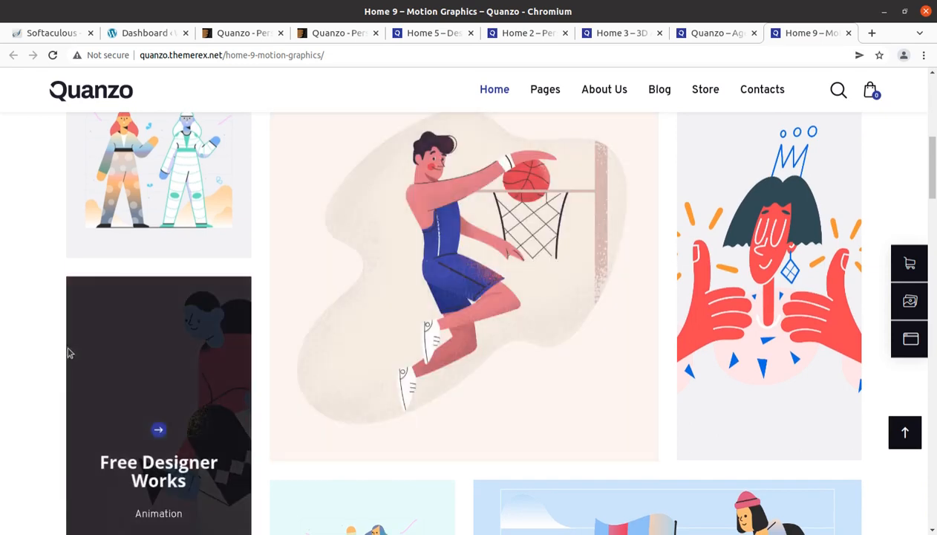
scroll(372, 304, "down", 3)
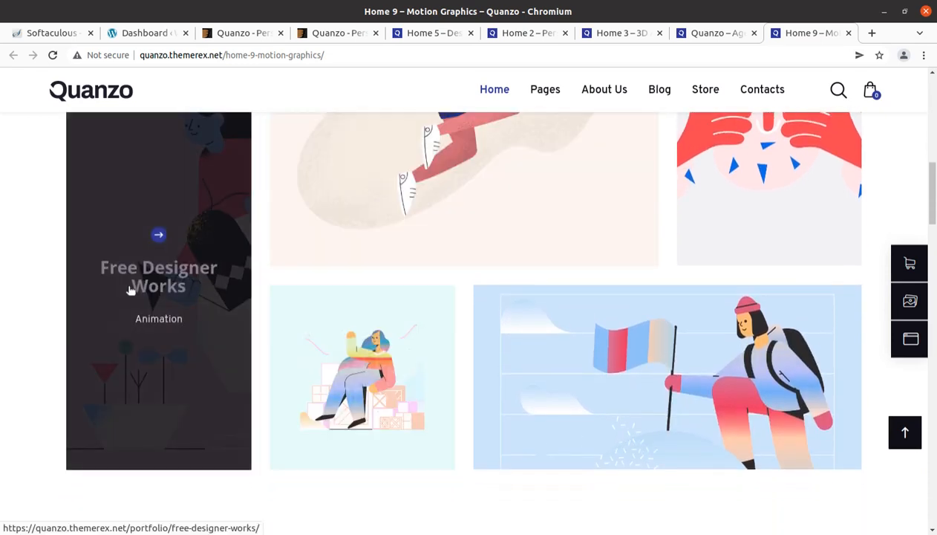
Return to the ThemeForest full-screen preview of Quanzo and look over its homepage demos, from Design Agency to Character Designer.
left_click(333, 34)
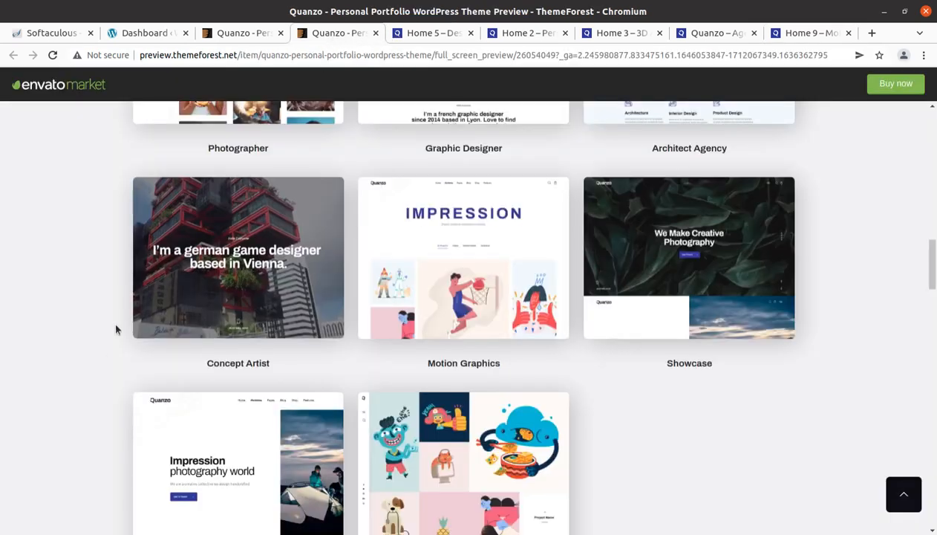
scroll(101, 363, "up", 3)
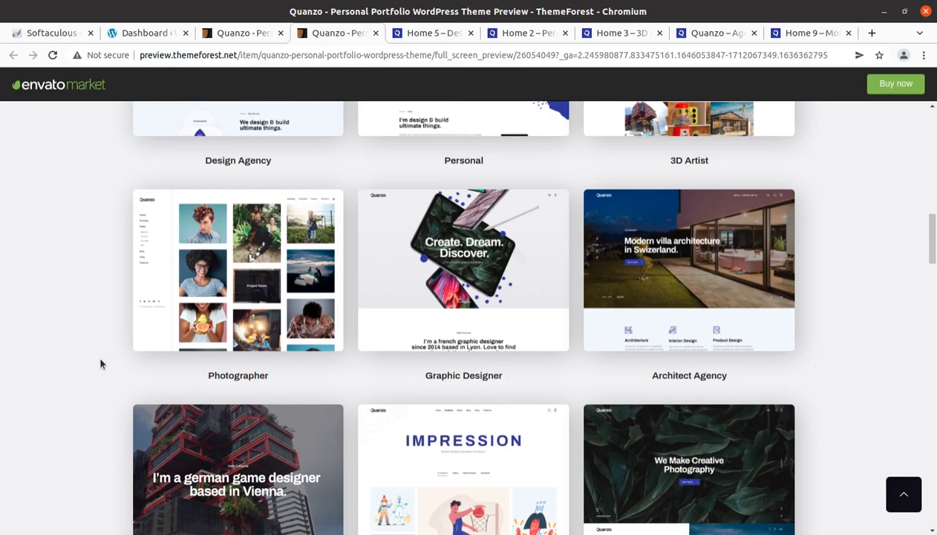
scroll(101, 363, "up", 2)
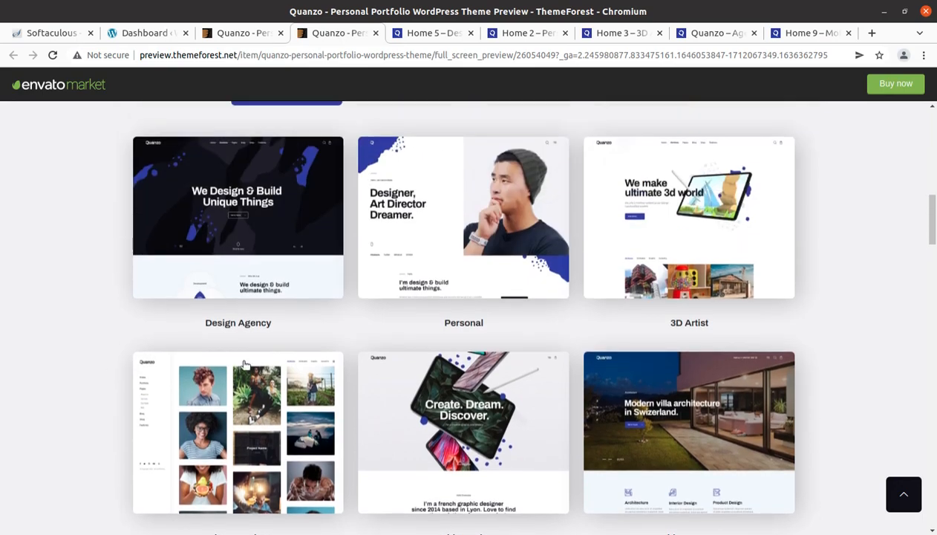
scroll(557, 348, "up", 1)
scroll(557, 348, "down", 6)
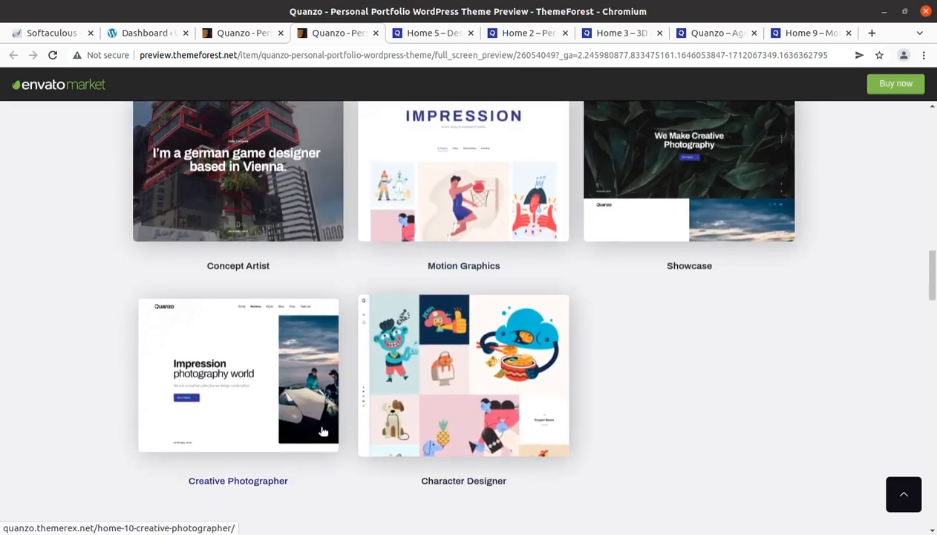
scroll(320, 297, "up", 3)
On Quanzo's ThemeForest item page, highlight the theme title, the author name ThemeREX and the Power Elite Author label.
left_click(259, 33)
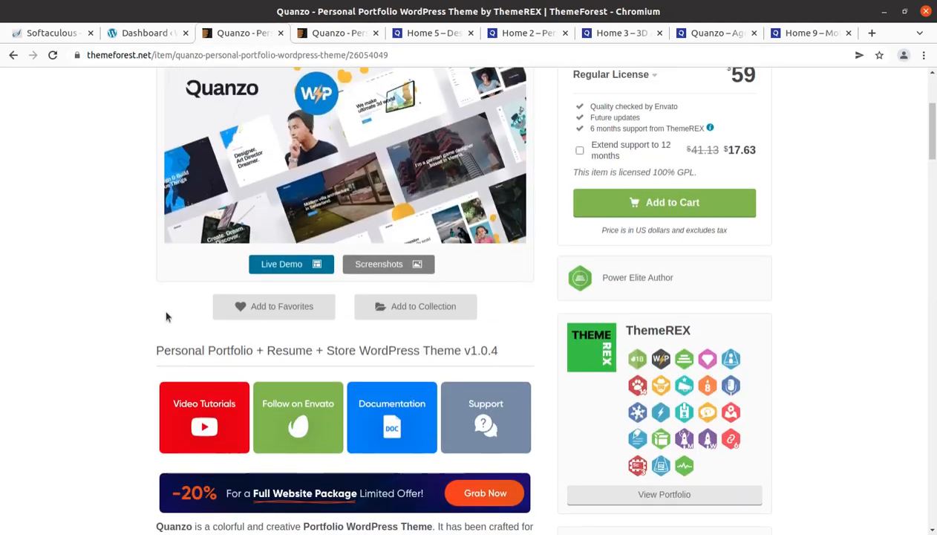
scroll(167, 317, "up", 2)
left_click_drag(156, 135, 537, 139)
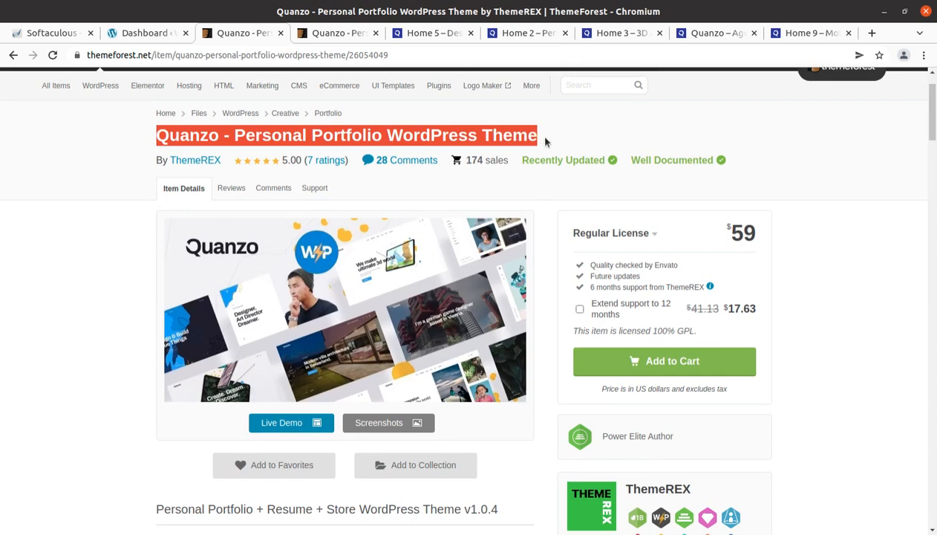
scroll(605, 245, "down", 3)
left_click_drag(701, 391, 624, 390)
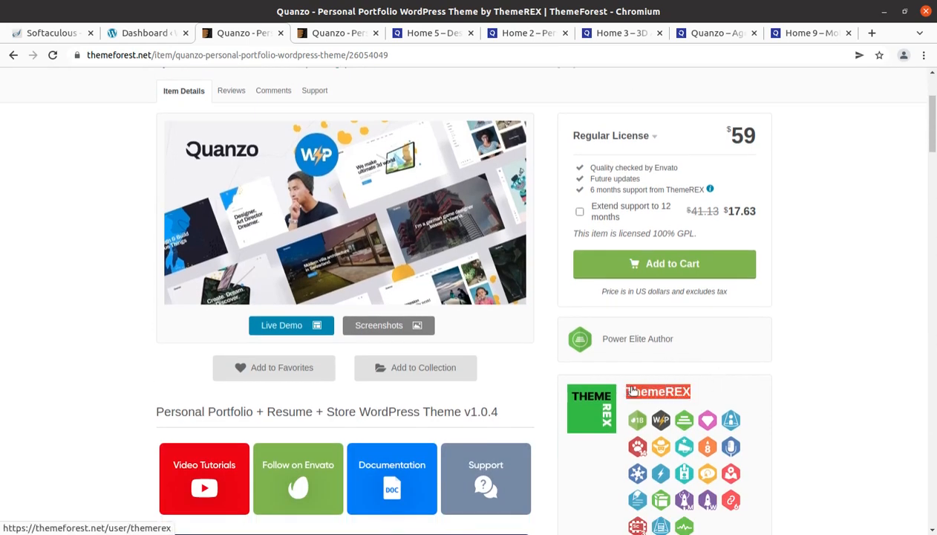
left_click_drag(677, 339, 600, 343)
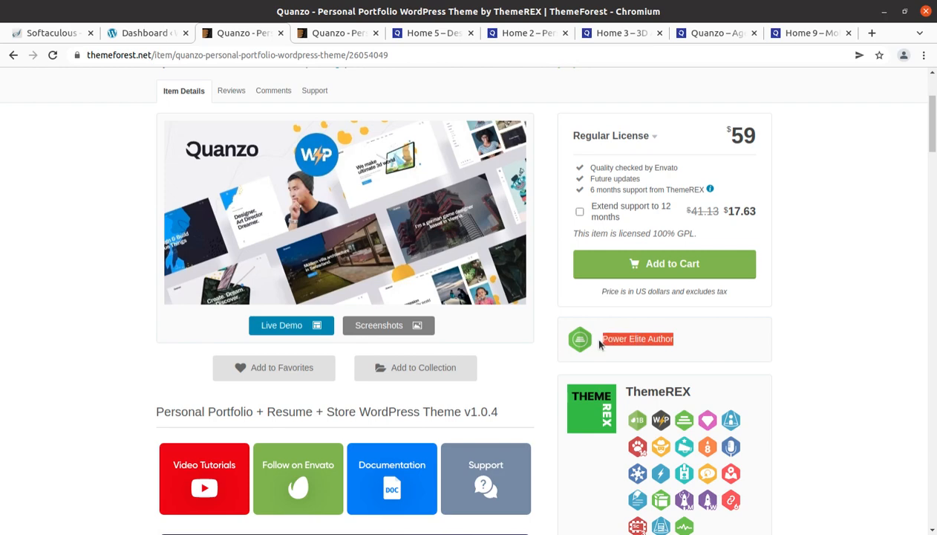
Read through the Quanzo item description, covering the theme overview, feature list and compatibility details, down to the Pre-built Pages section.
scroll(600, 343, "down", 4)
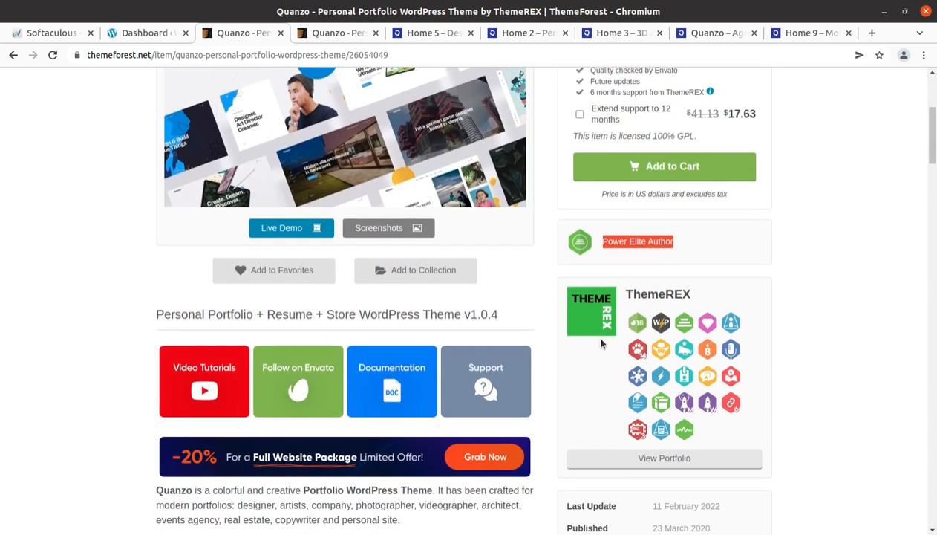
scroll(601, 343, "down", 2)
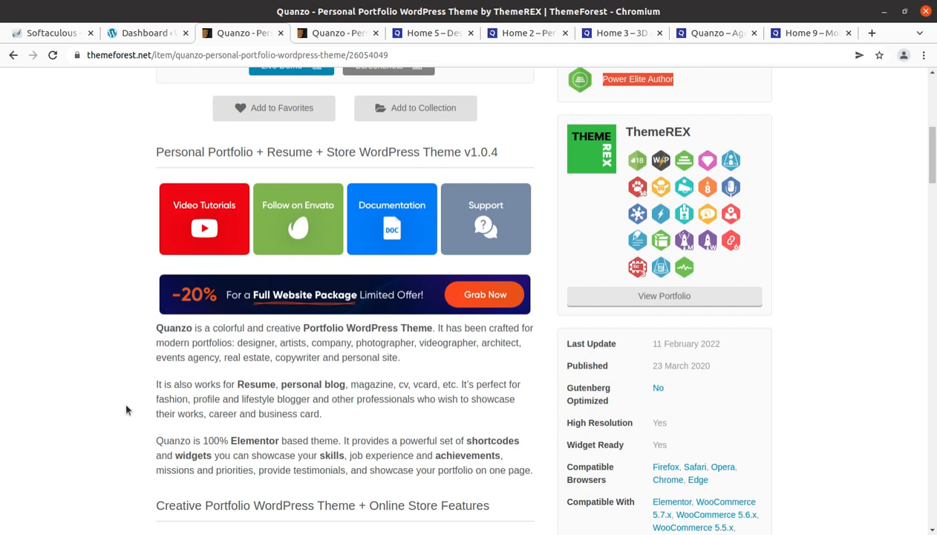
scroll(126, 411, "down", 2)
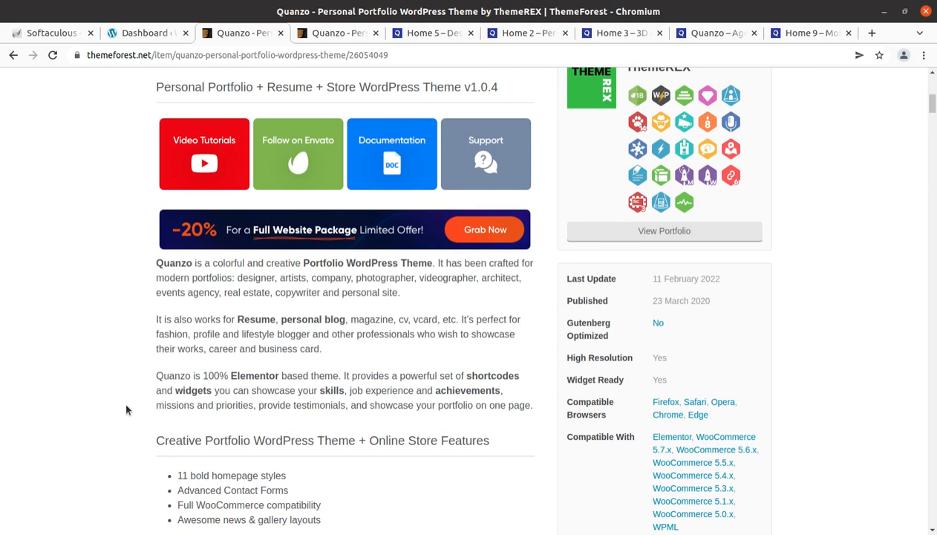
scroll(127, 409, "down", 2)
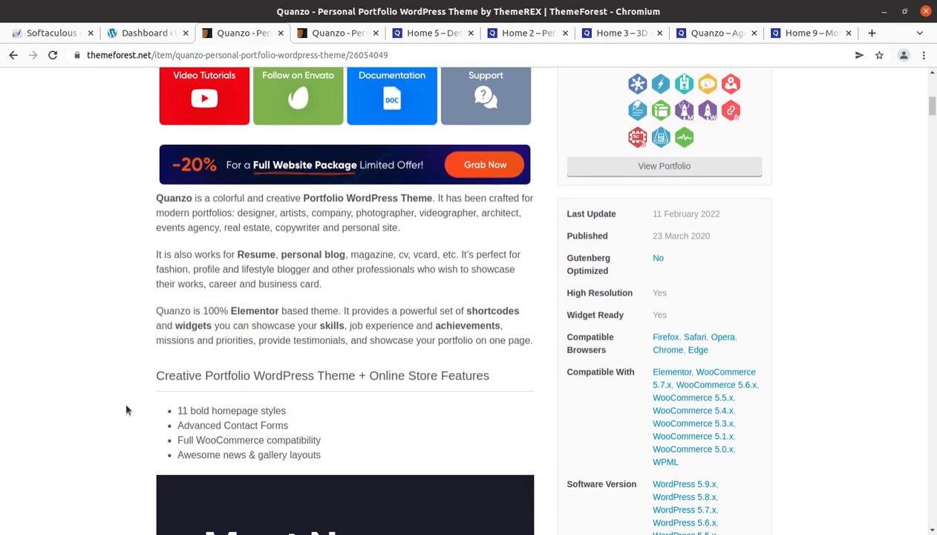
scroll(126, 410, "down", 4)
scroll(120, 405, "down", 12)
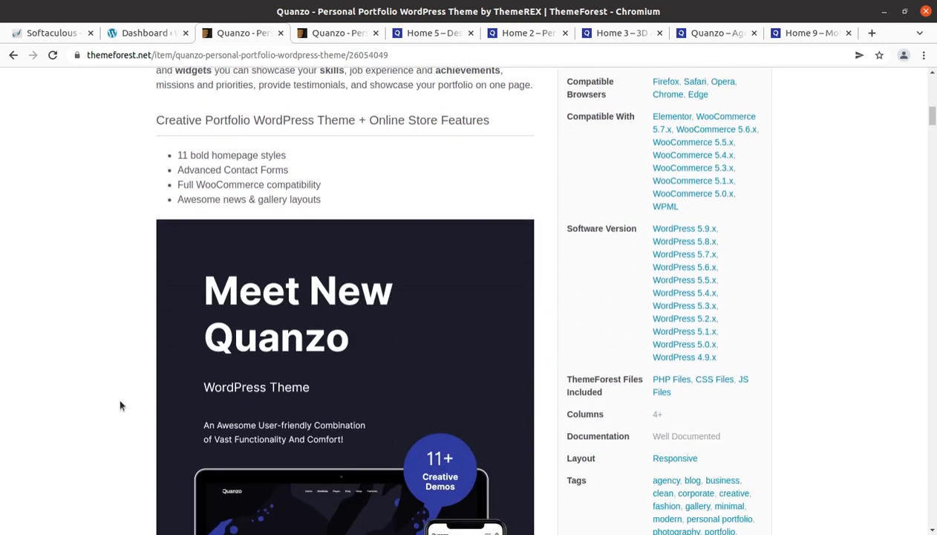
scroll(122, 406, "down", 8)
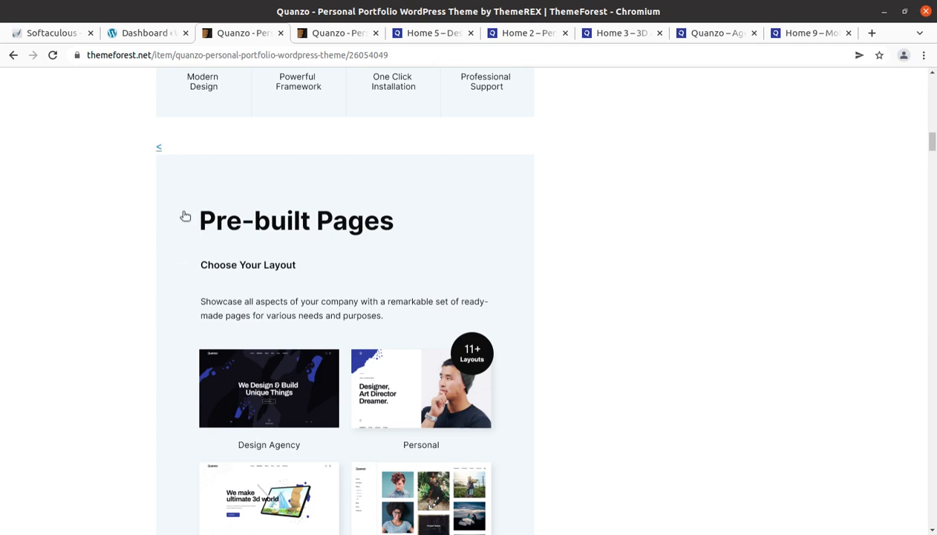
From the WordPress dashboard, bring up the downloaded Quanzo_v1.0.4 folder and inspect essential-grid.zip and revslider.zip in its plugins subfolder.
left_click(143, 35)
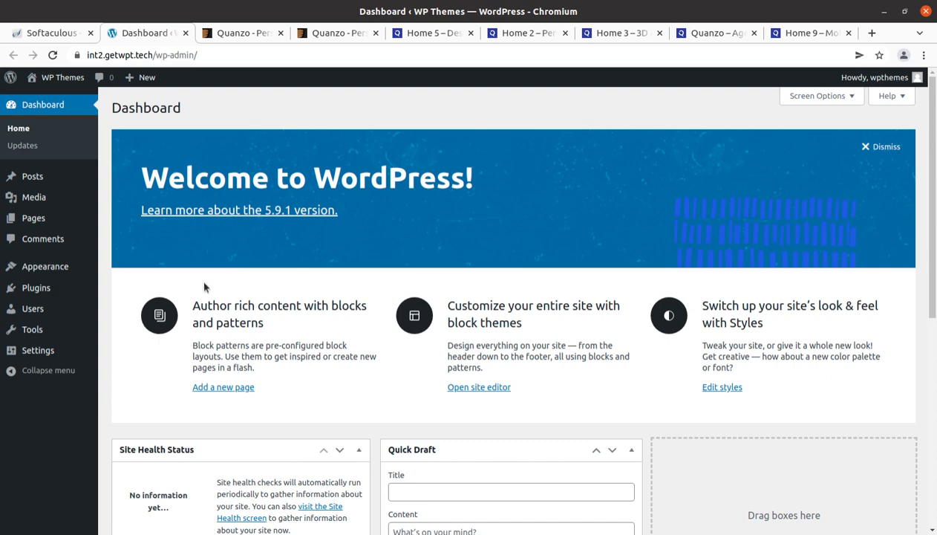
left_click(1, 25)
left_click(170, 78)
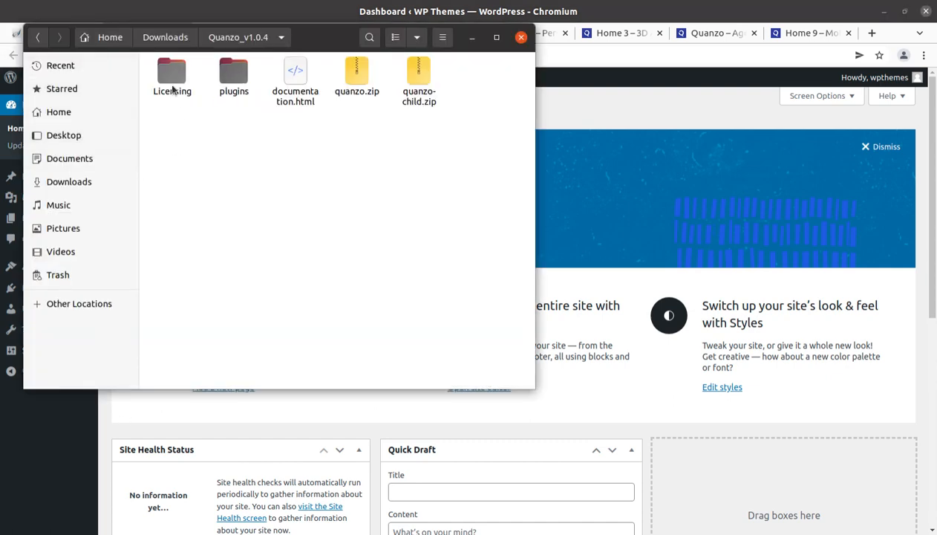
double_click(232, 85)
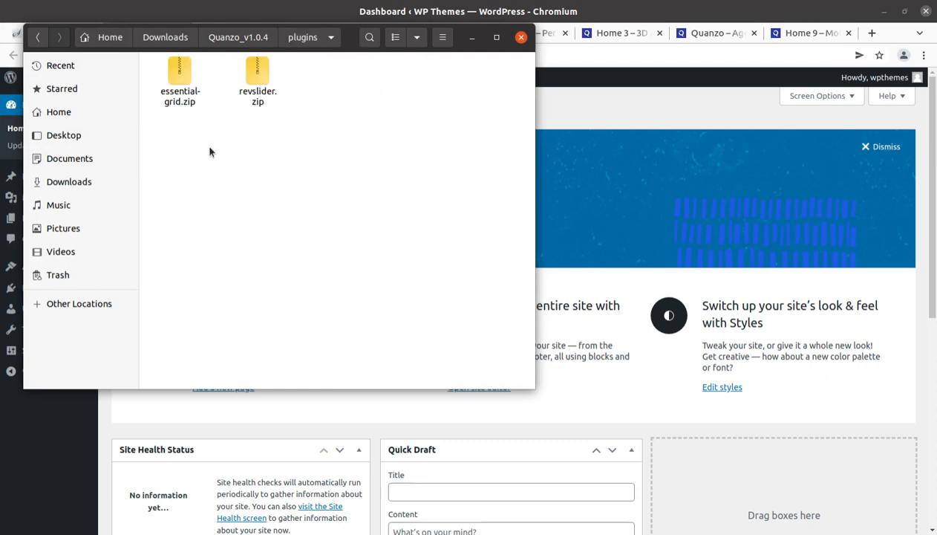
left_click(186, 98)
left_click(256, 96)
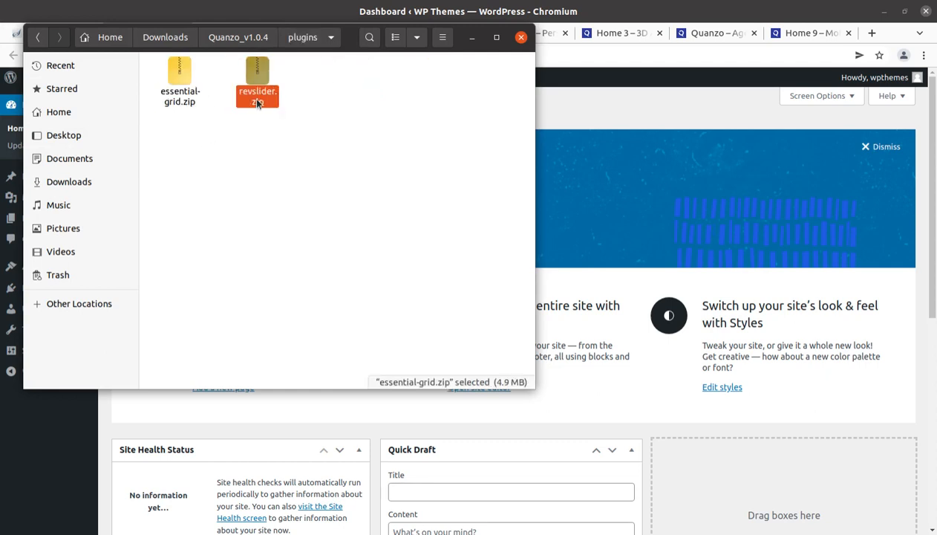
left_click(234, 50)
Point out quanzo.zip and quanzo-child.zip in the Quanzo_v1.0.4 folder, and minimize the file manager window.
left_click(356, 95)
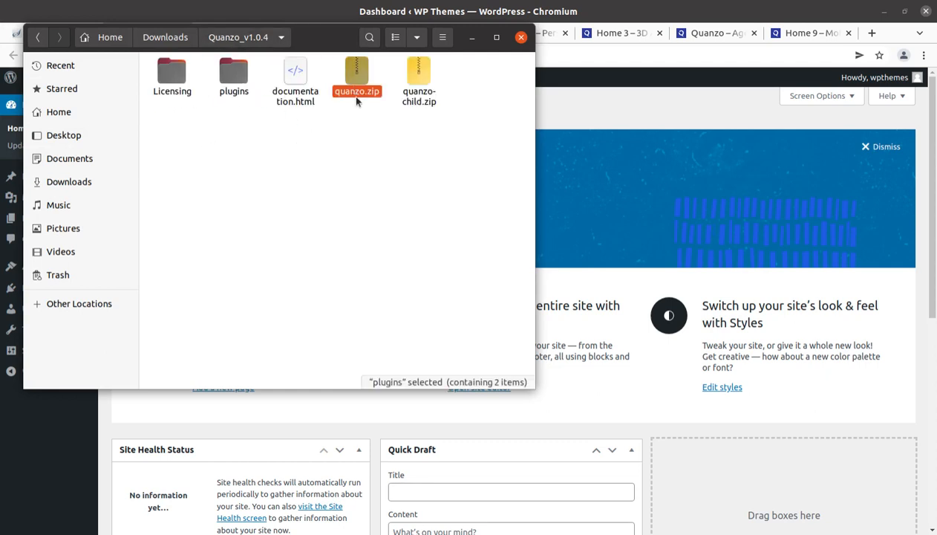
left_click(407, 98)
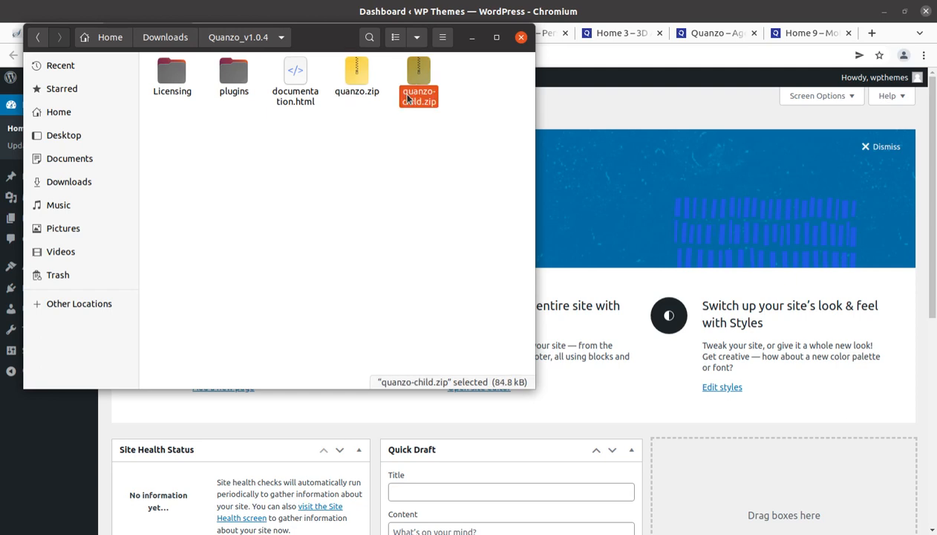
left_click(472, 37)
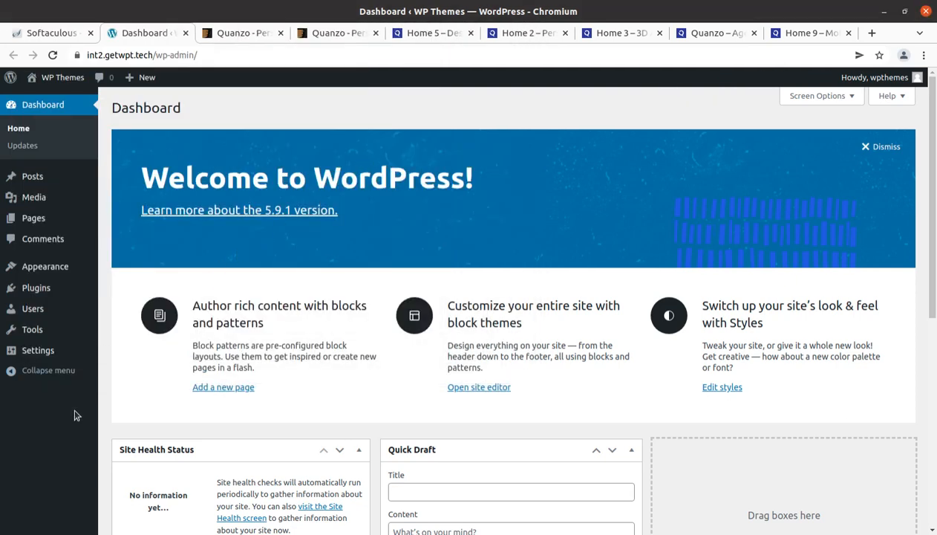
Open the theme upload form on the Add Themes page of the WordPress dashboard.
mouse_move(73, 359)
mouse_move(63, 264)
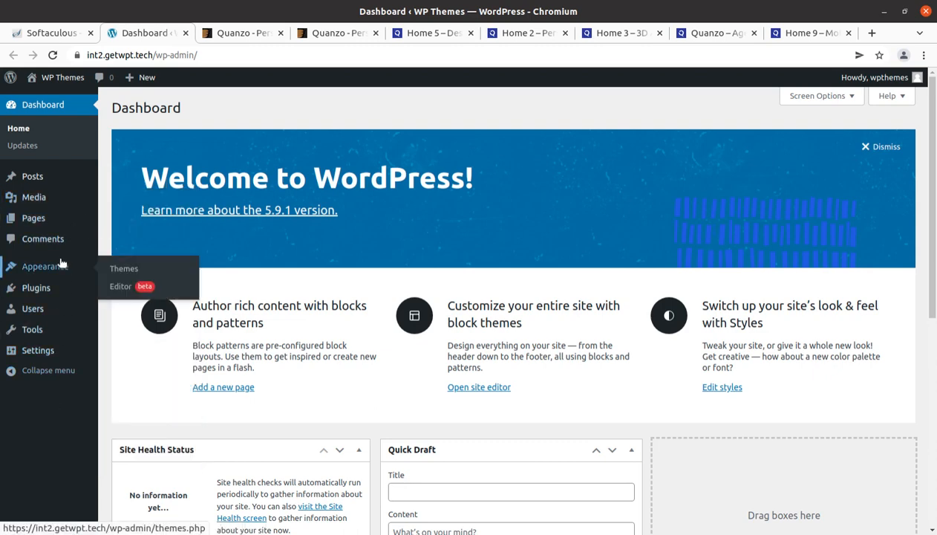
left_click(127, 274)
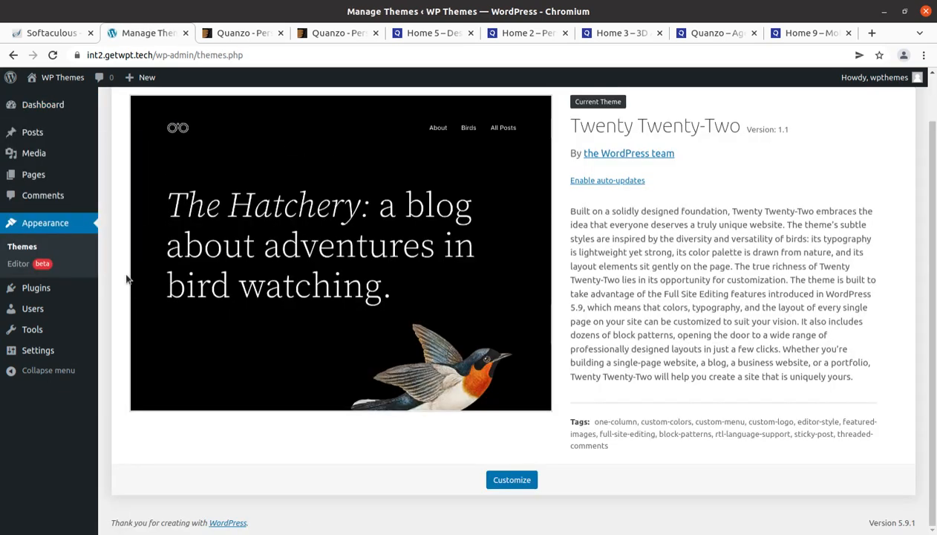
scroll(137, 293, "up", 2)
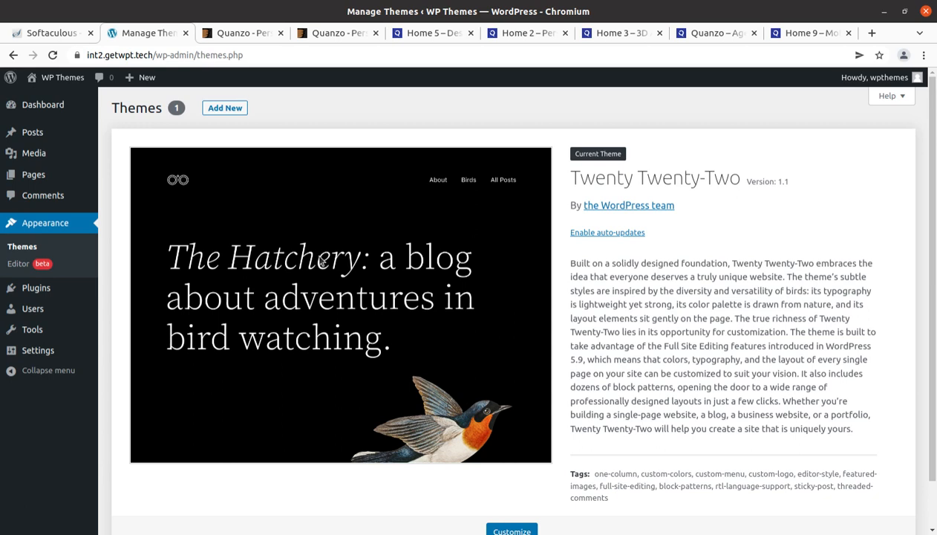
left_click(233, 112)
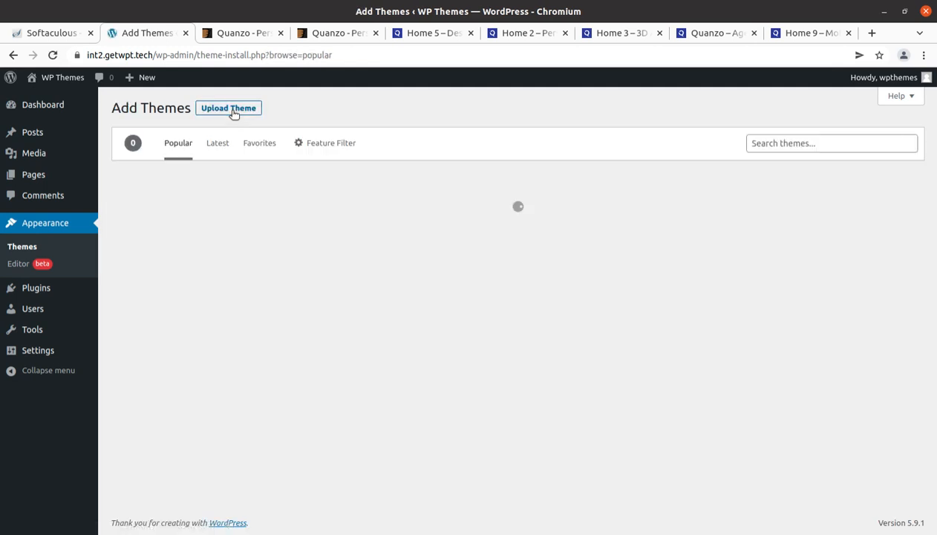
left_click(233, 112)
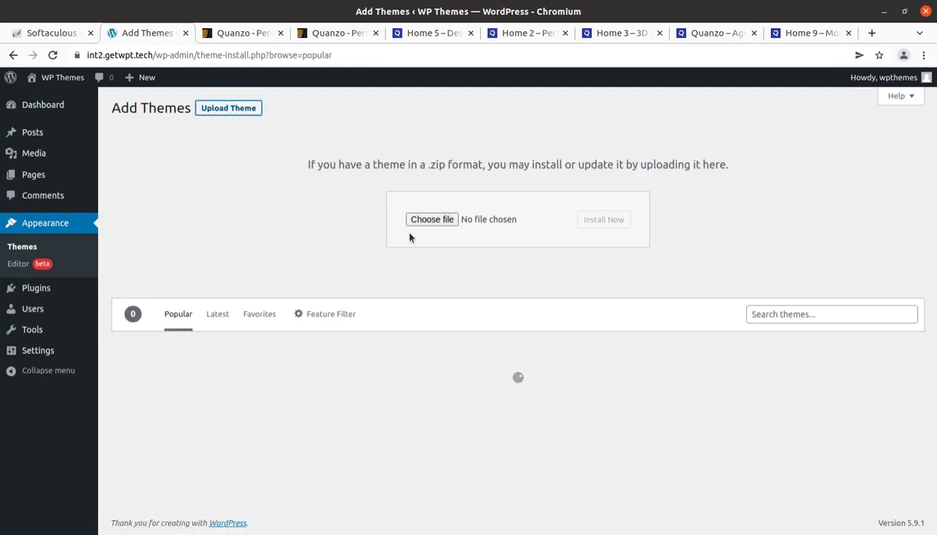
left_click(427, 223)
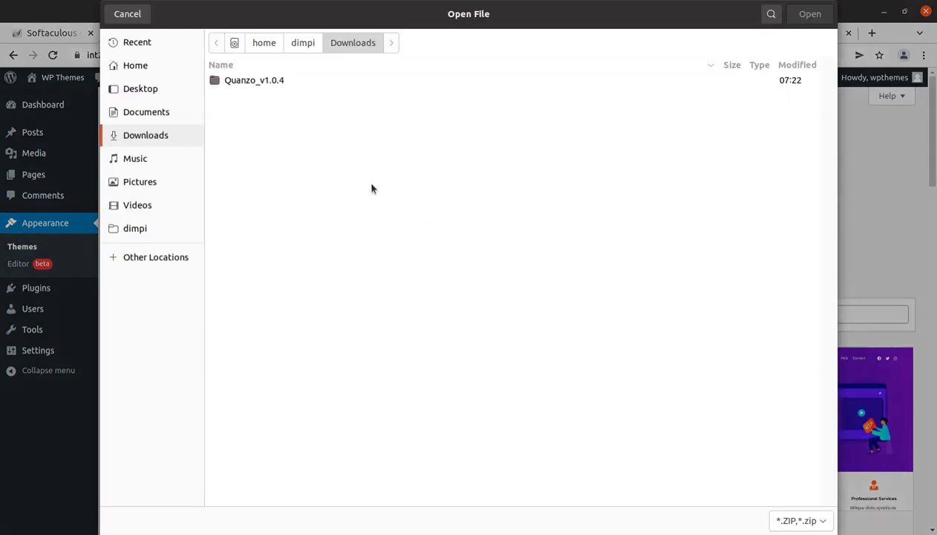
double_click(260, 81)
left_click(265, 111)
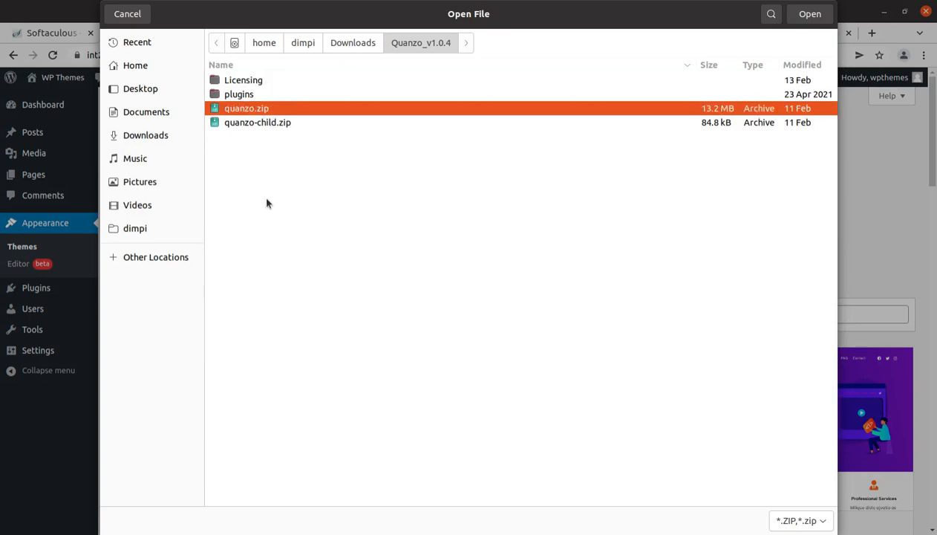
left_click(138, 16)
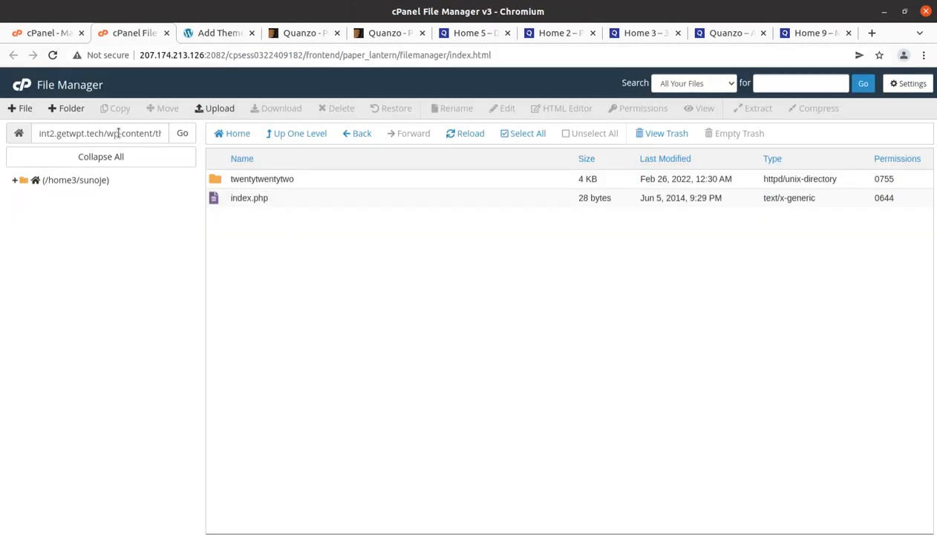
In cPanel File Manager, upload quanzo.zip from the Quanzo_v1.0.4 folder into the site's wp-content/themes directory.
left_click_drag(103, 133, 162, 134)
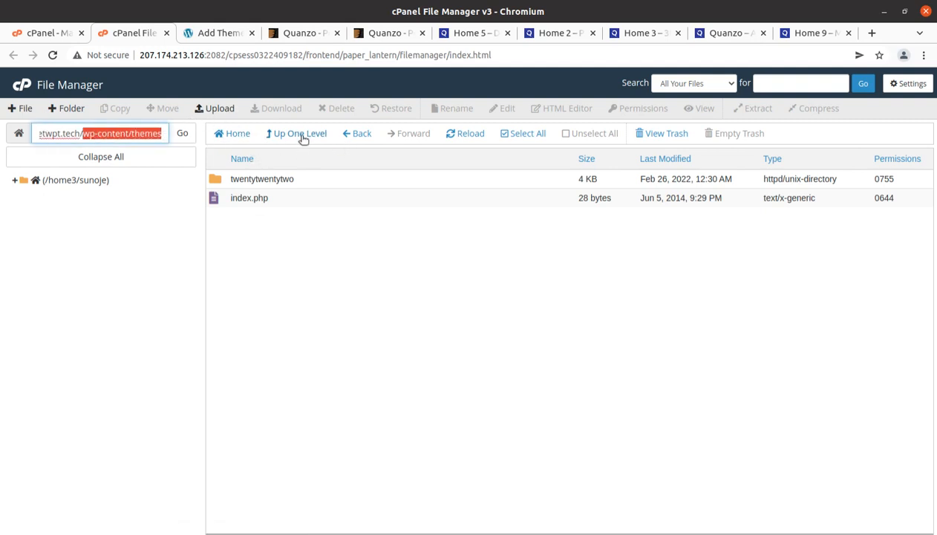
left_click(226, 113)
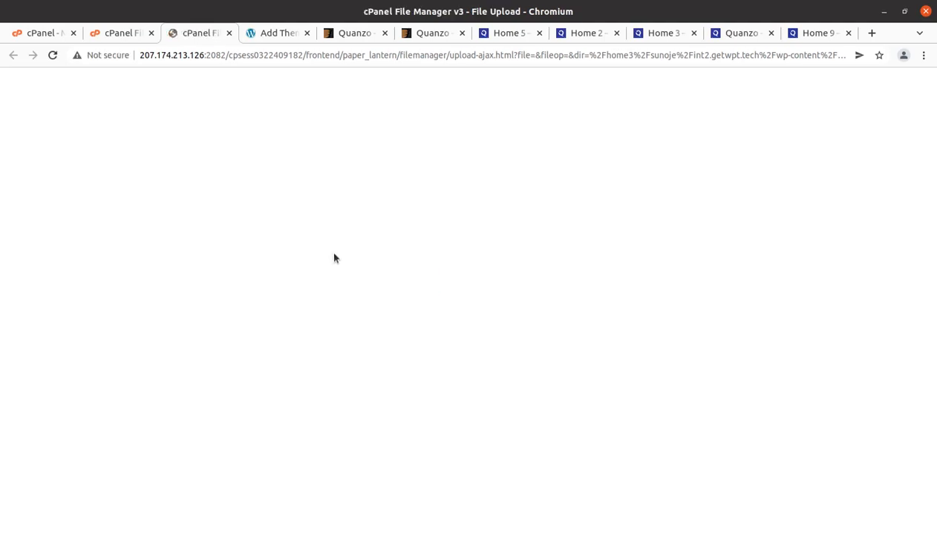
left_click(475, 288)
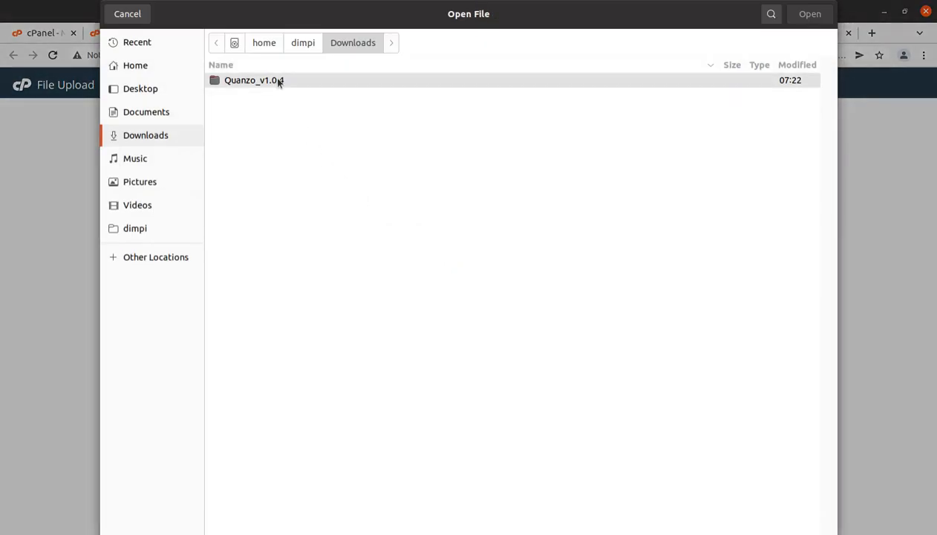
double_click(274, 78)
left_click(280, 122)
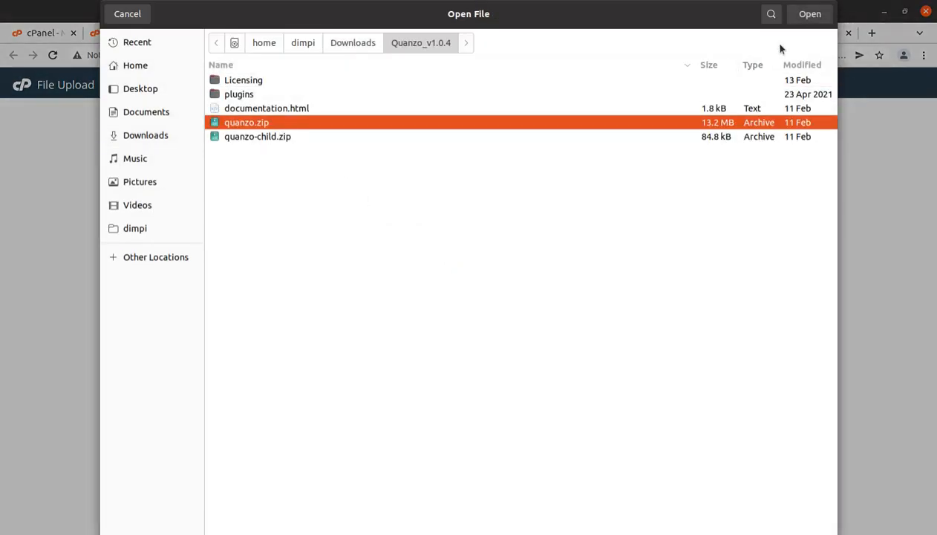
left_click(799, 18)
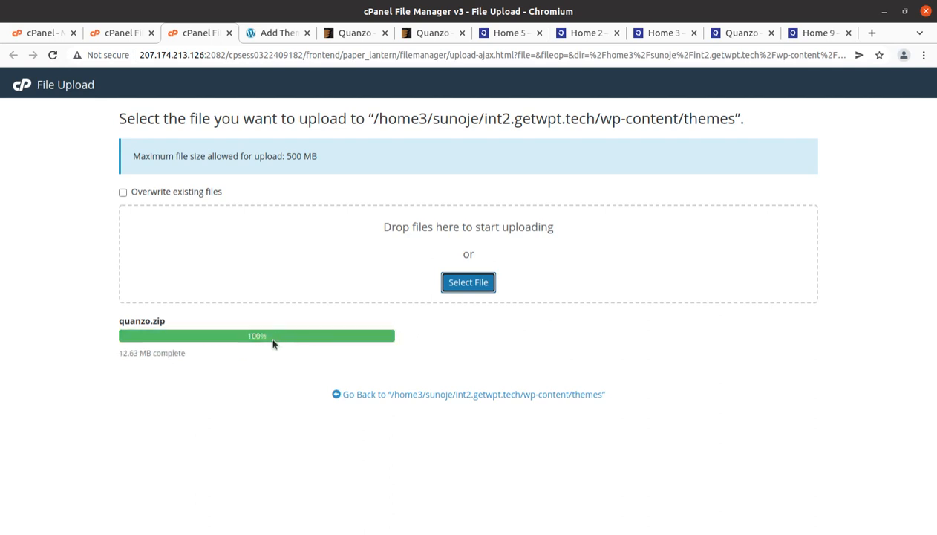
Return to the themes directory, extract quanzo.zip into /int2.getwpt.tech/wp-content/themes, and reload the file listing.
left_click(351, 394)
left_click(292, 221)
right_click(291, 221)
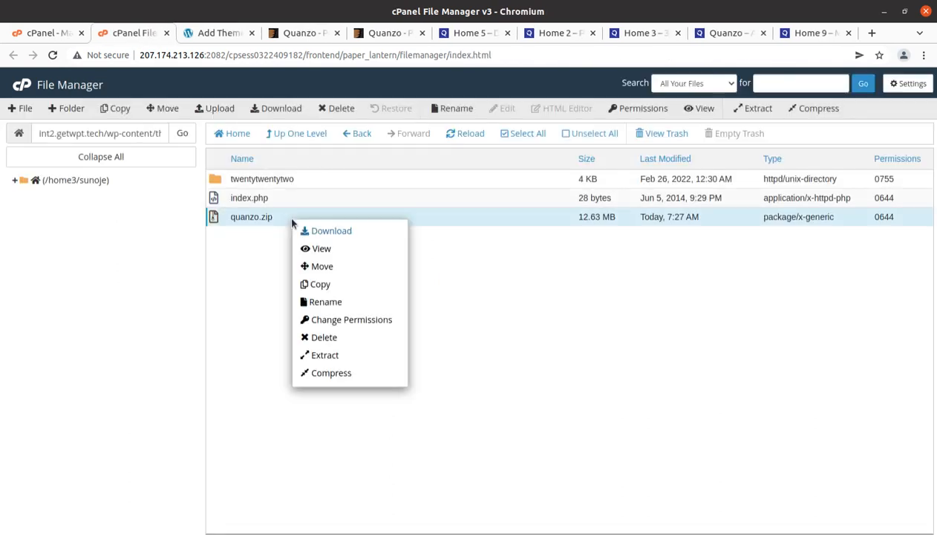
left_click(328, 355)
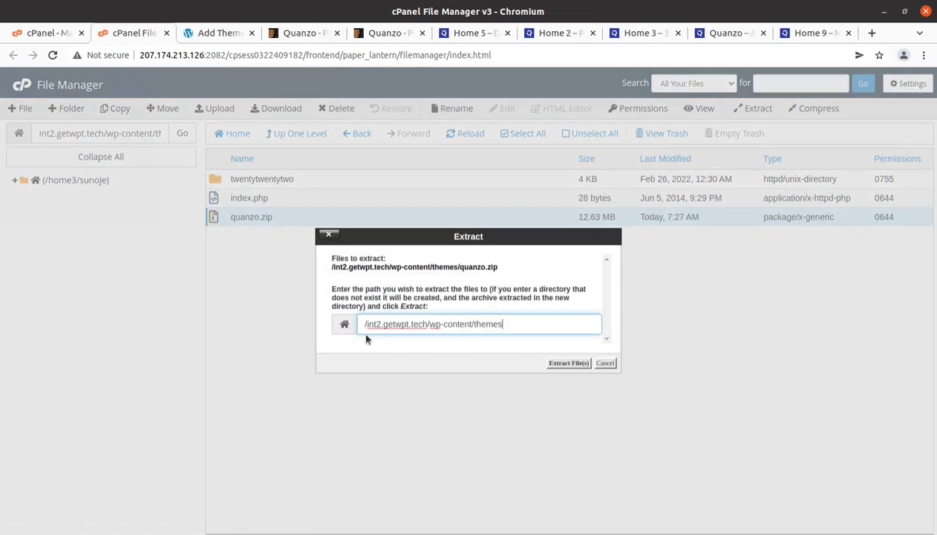
left_click(549, 362)
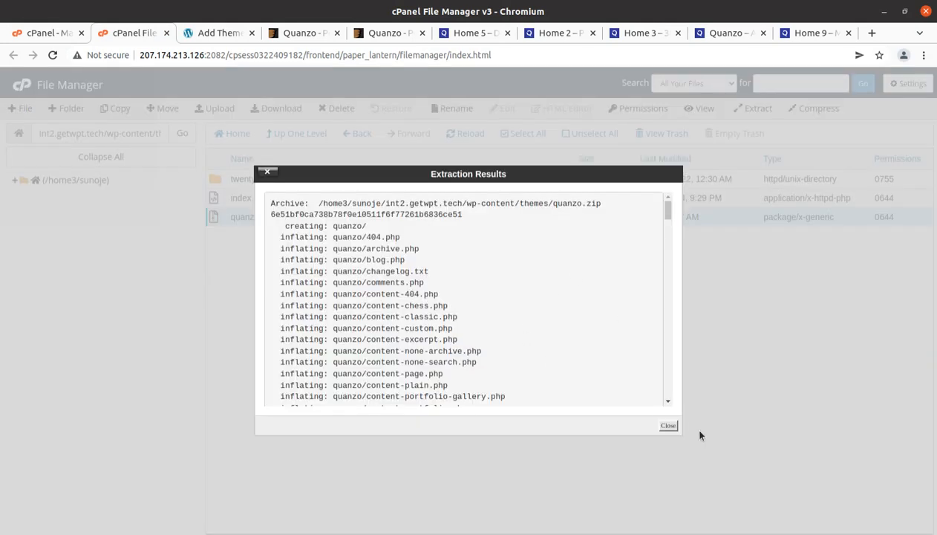
left_click(667, 424)
left_click(450, 137)
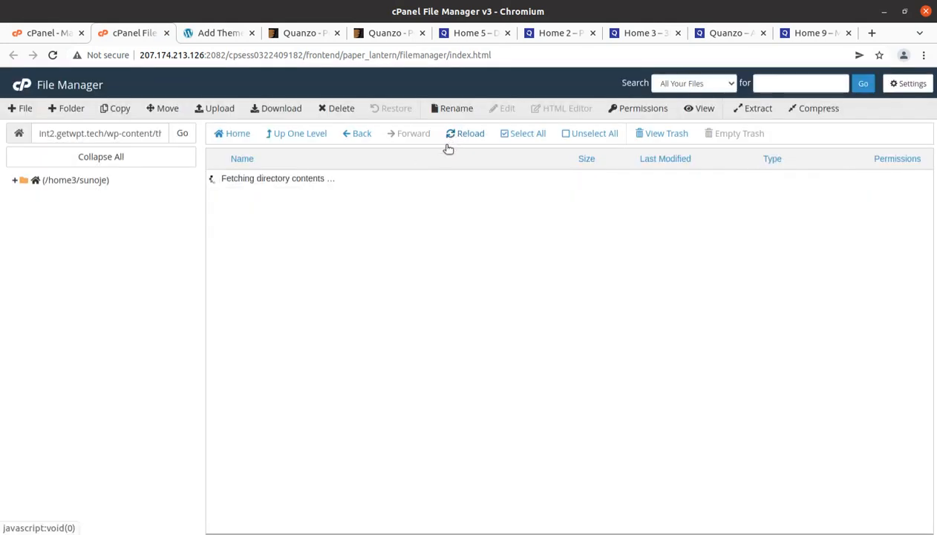
Look through the files inside the extracted quanzo theme folder, and go back up to the themes directory.
left_click(288, 183)
double_click(288, 183)
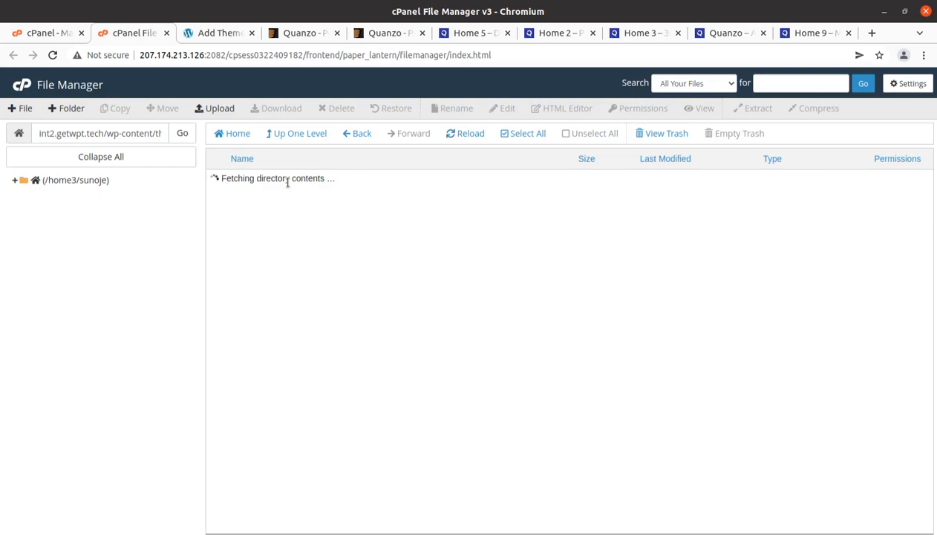
scroll(310, 268, "down", 5)
scroll(316, 277, "down", 4)
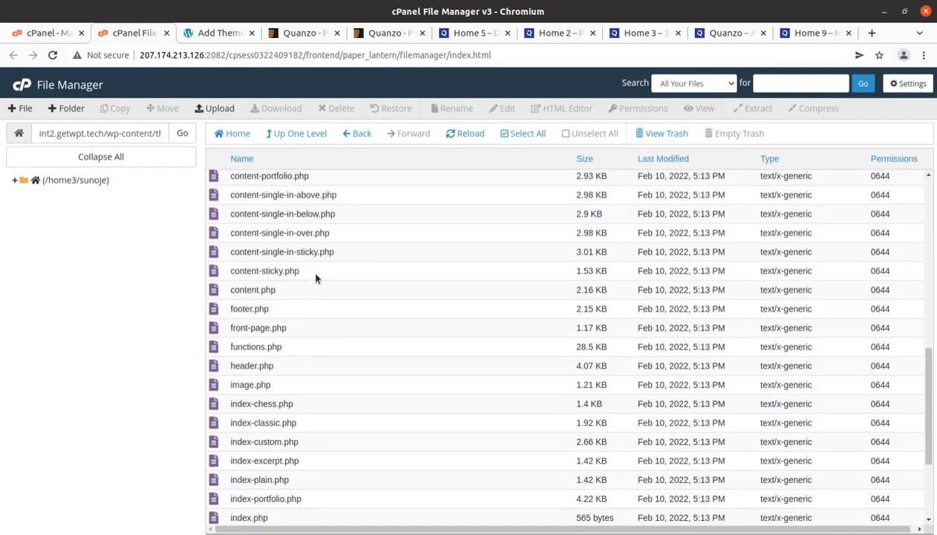
scroll(316, 277, "up", 5)
scroll(315, 277, "up", 2)
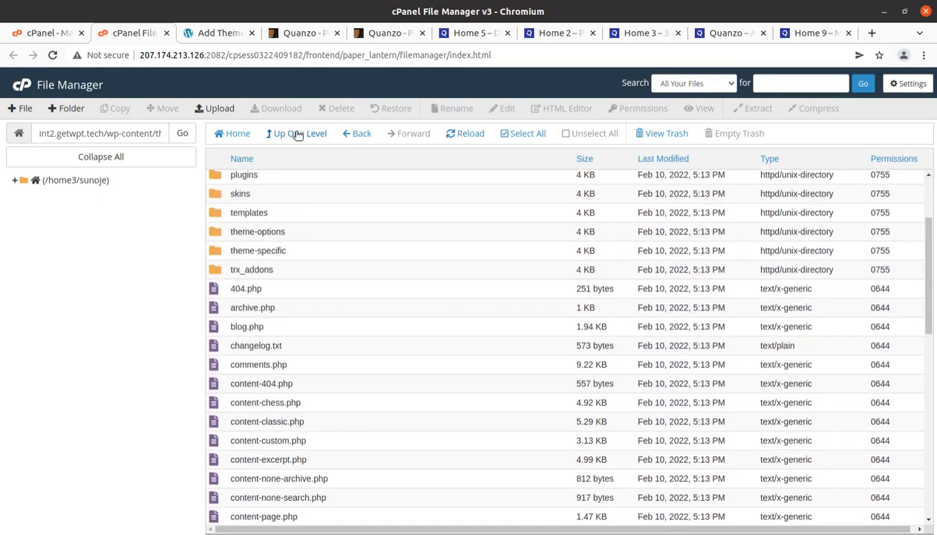
left_click(292, 134)
Permanently delete quanzo.zip from the themes directory, skipping the trash.
left_click(279, 236)
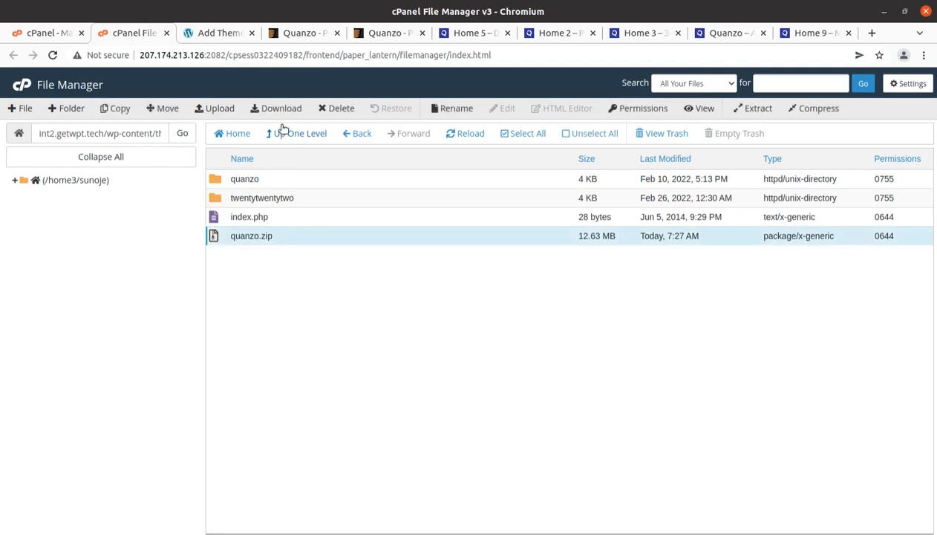
left_click(334, 108)
left_click(342, 306)
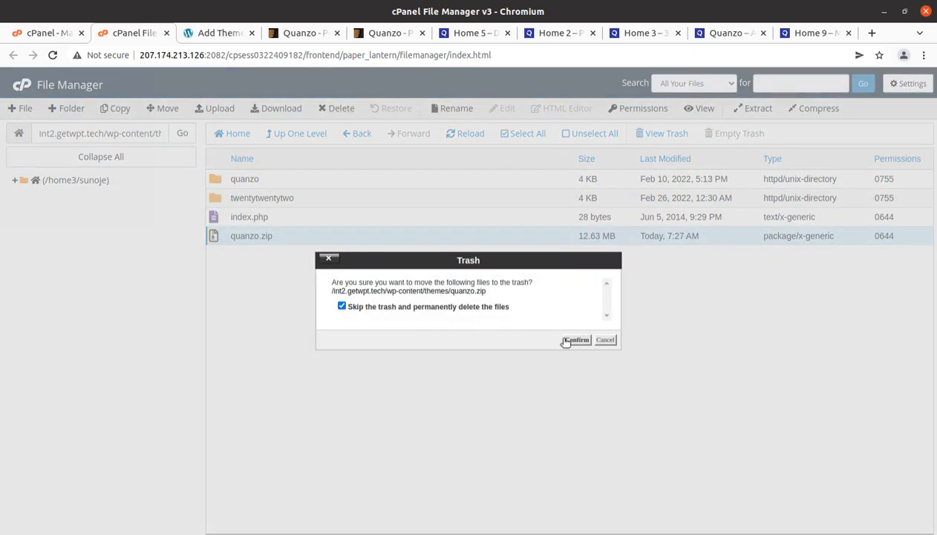
left_click(572, 340)
In the WordPress dashboard, open the Quanzo theme's details from the installed themes and highlight its name and version.
left_click(198, 34)
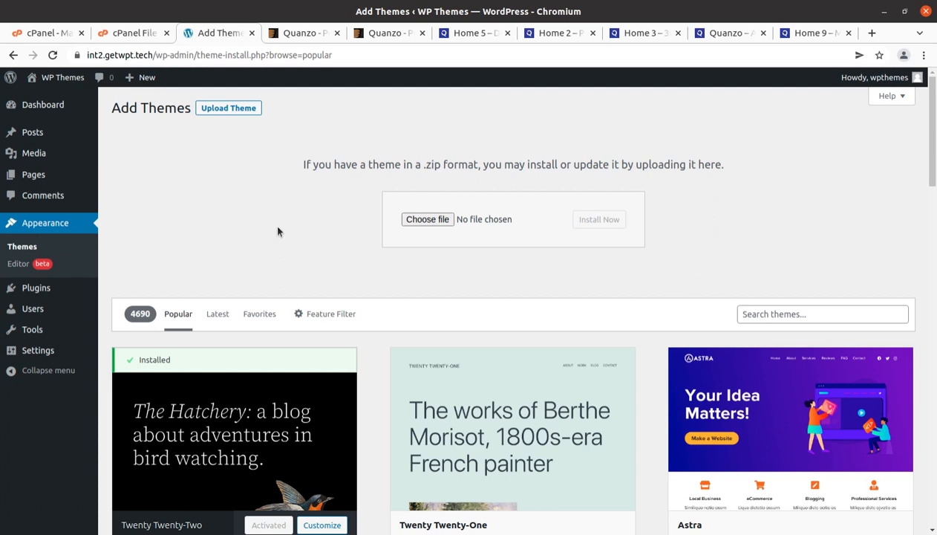
left_click(26, 248)
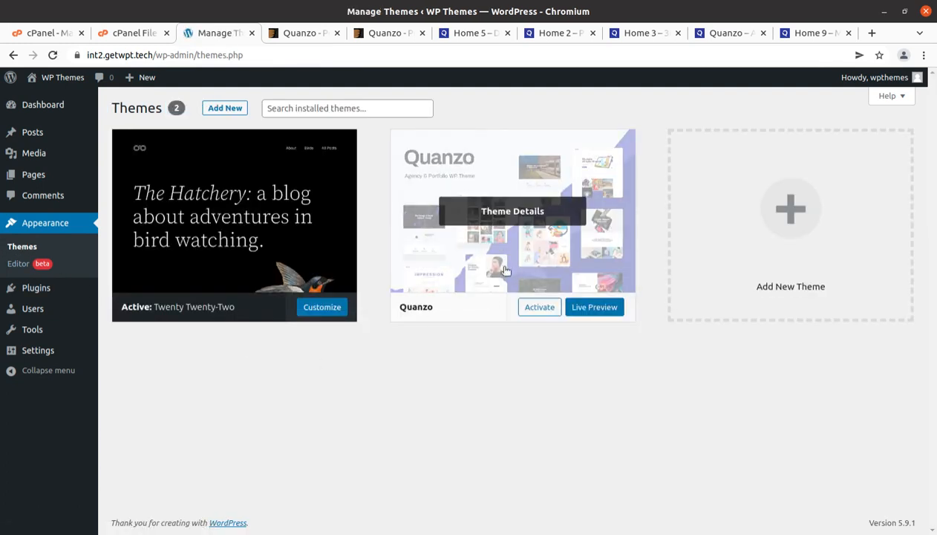
left_click(494, 209)
left_click_drag(565, 180, 700, 182)
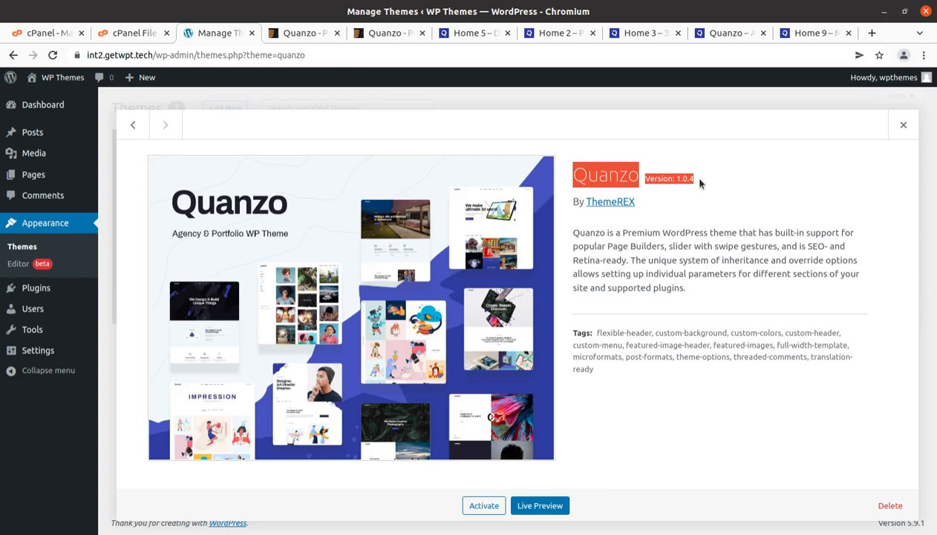
left_click(676, 308)
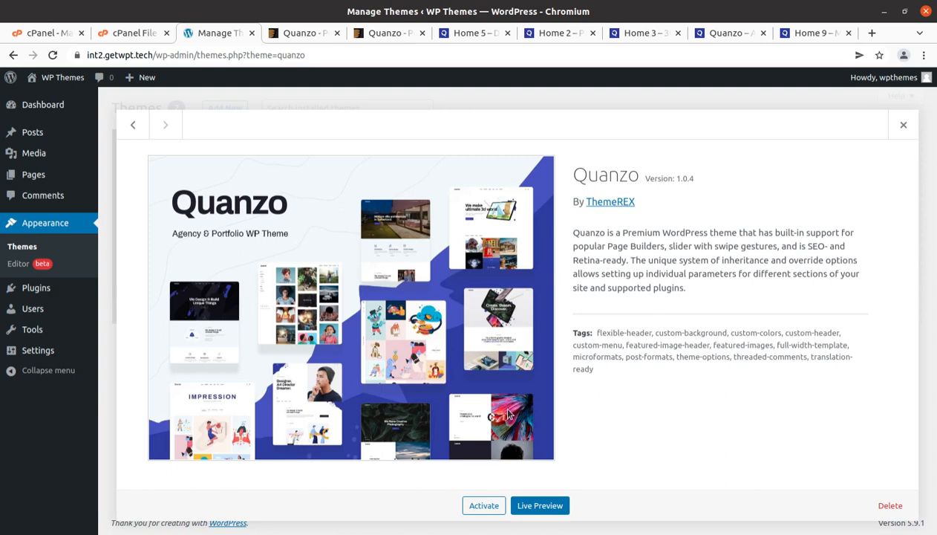
Activate the Quanzo theme and open the installation page for its required ThemeREX Addons plugin.
left_click(489, 505)
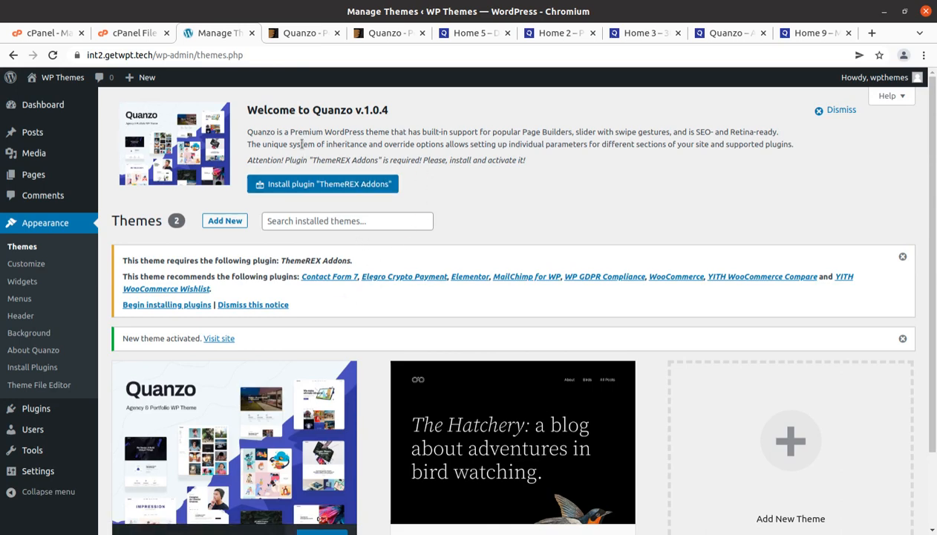
left_click(310, 189)
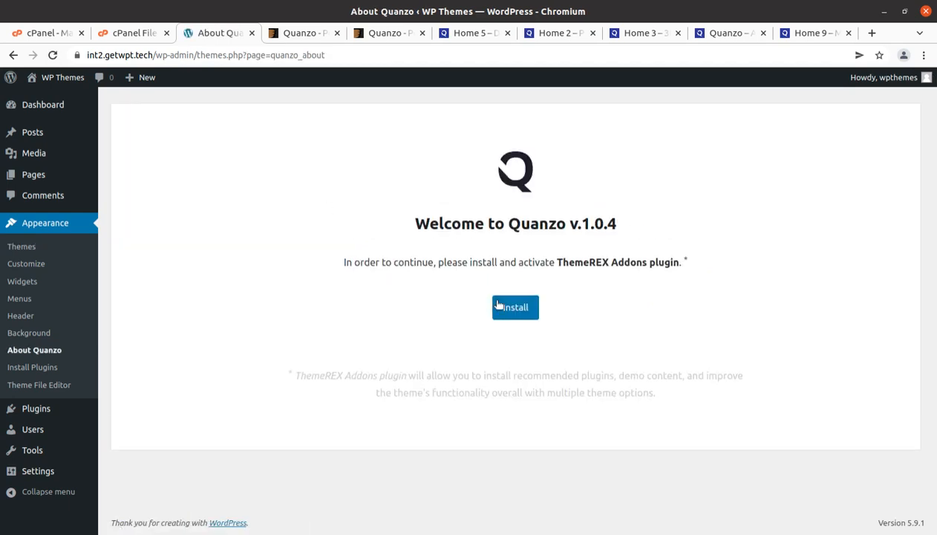
Install and activate the ThemeREX Addons plugin, and highlight the System Check table on the theme dashboard.
left_click(499, 305)
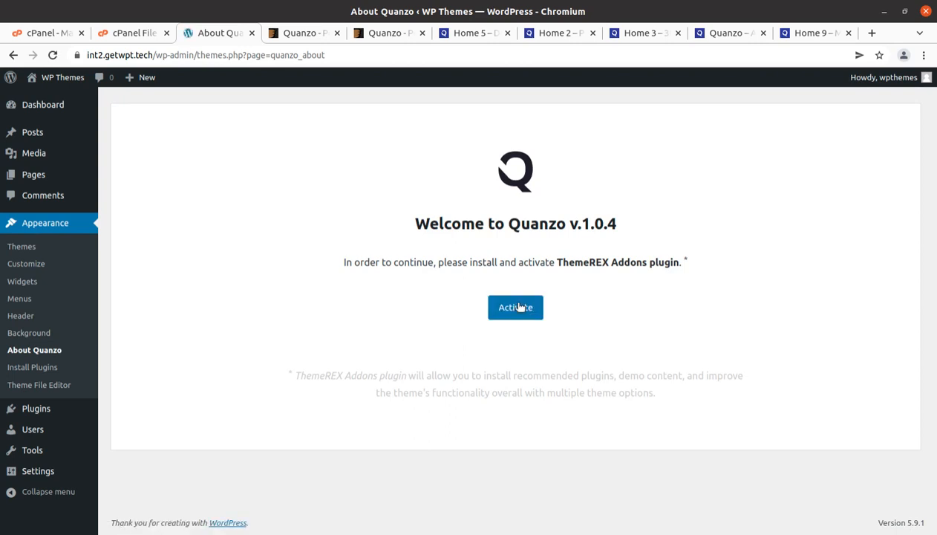
left_click(520, 307)
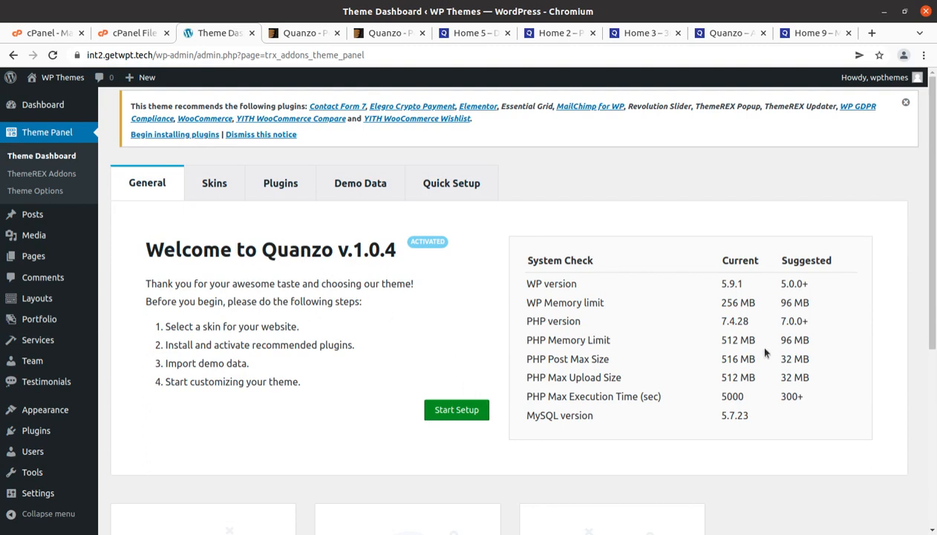
left_click_drag(521, 278, 693, 429)
left_click(693, 449)
left_click_drag(525, 281, 629, 451)
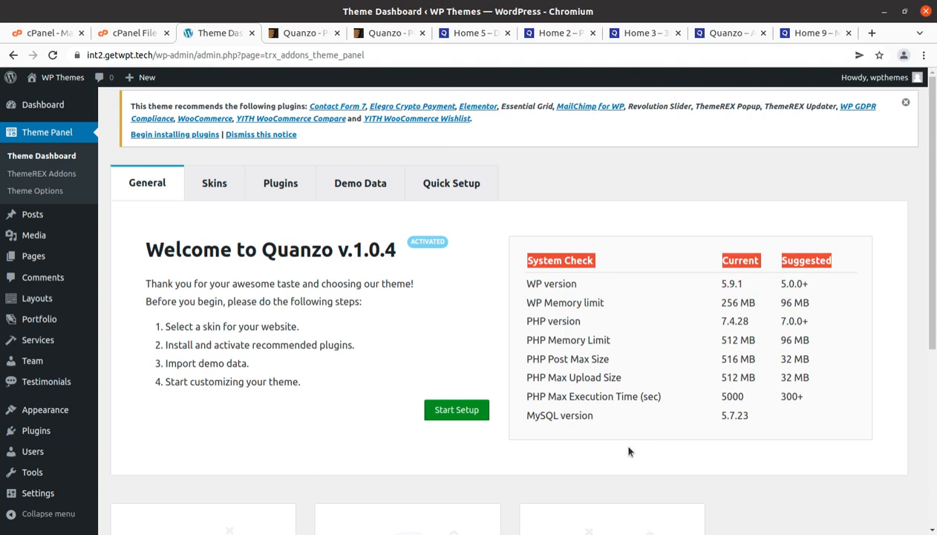
left_click(750, 467)
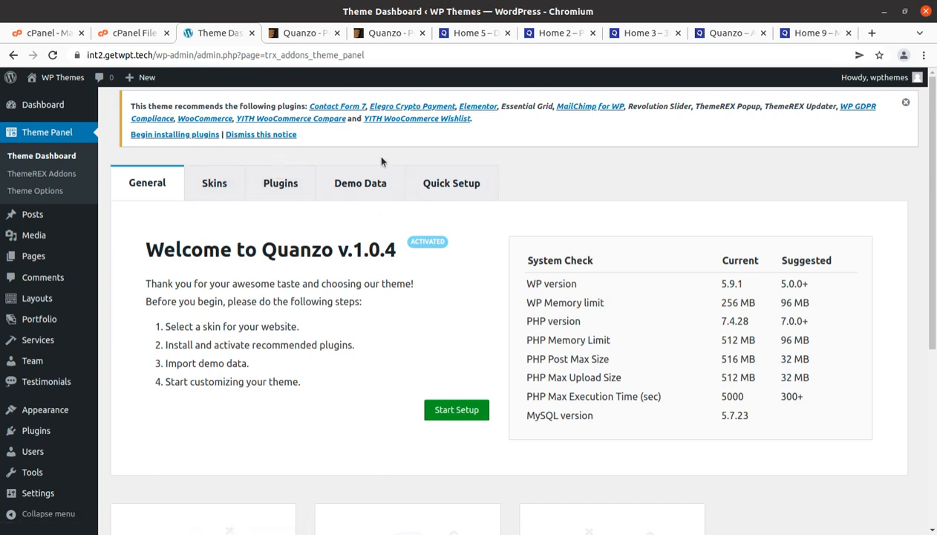
Open the installer for the theme's recommended plugins and look through the list, highlighting entries such as Elementor, MailChimp for WP and Revolution Slider.
left_click(170, 134)
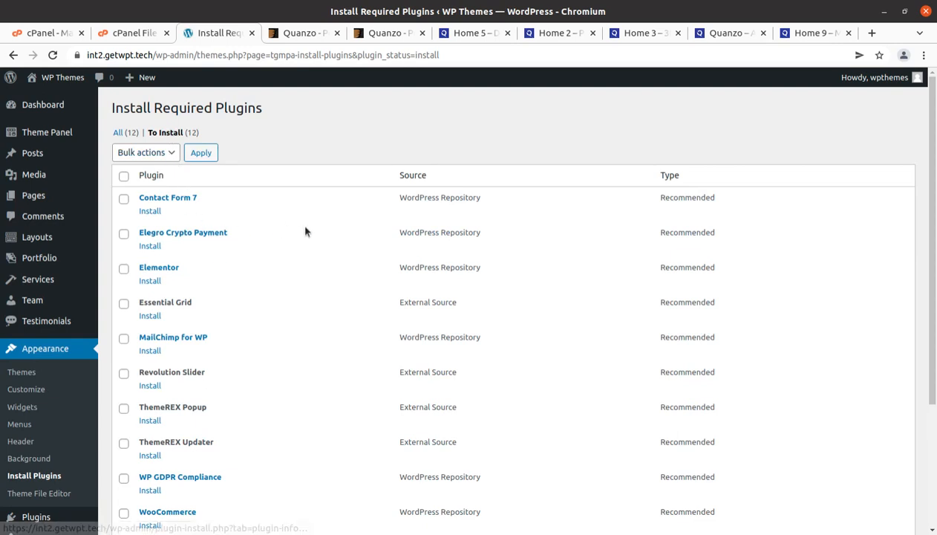
scroll(303, 232, "down", 1)
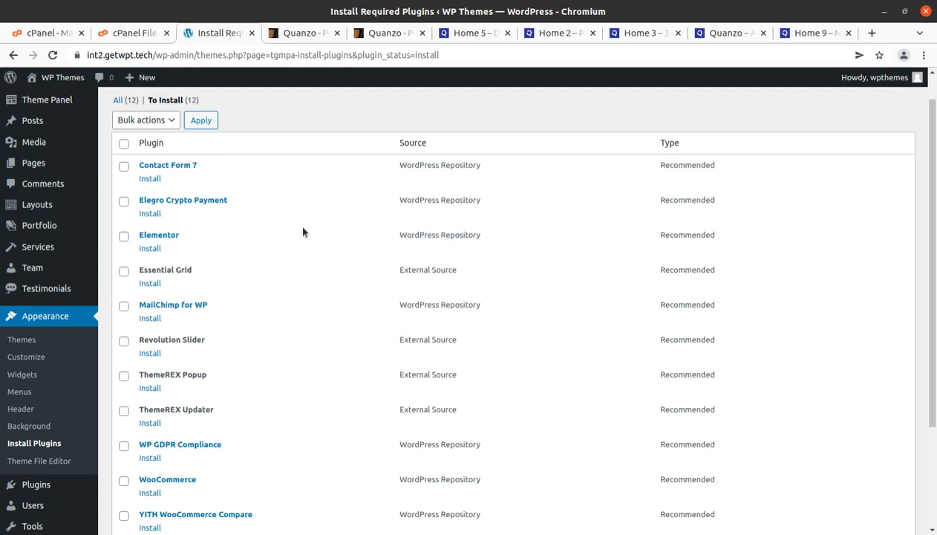
scroll(303, 233, "up", 1)
scroll(558, 253, "down", 4)
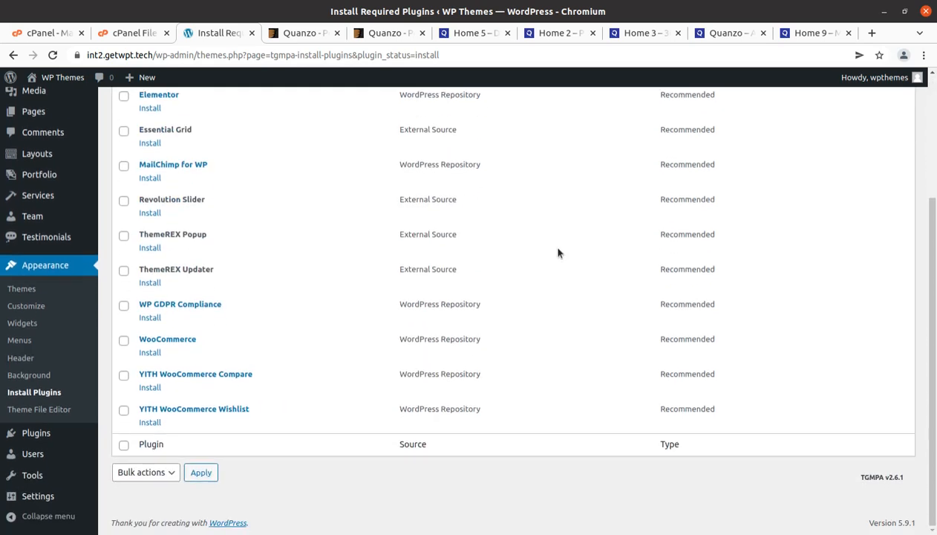
scroll(559, 254, "up", 5)
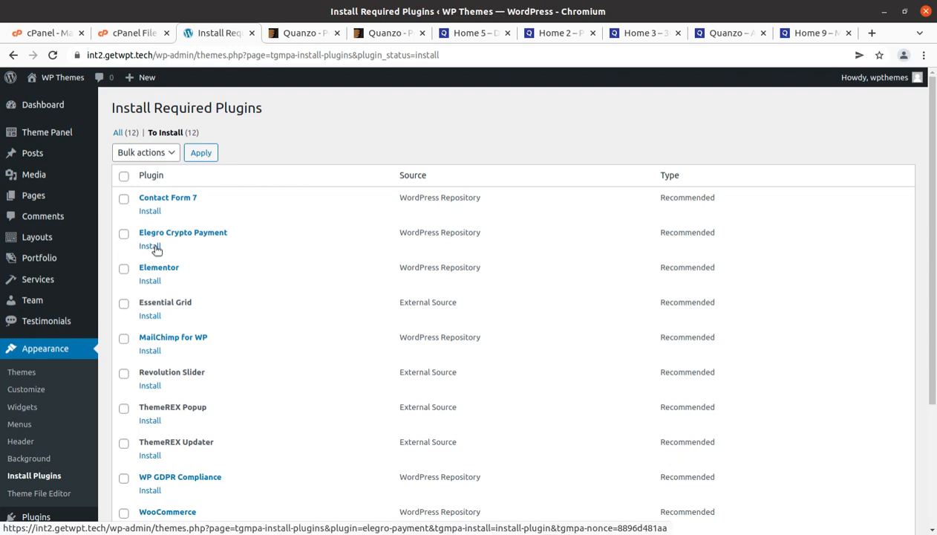
left_click_drag(191, 271, 137, 270)
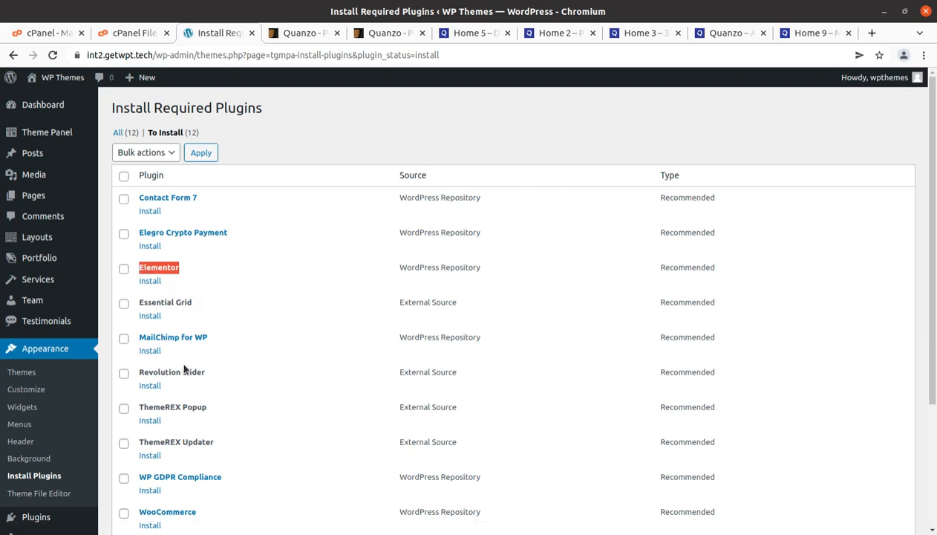
left_click_drag(220, 343, 134, 332)
scroll(220, 277, "down", 3)
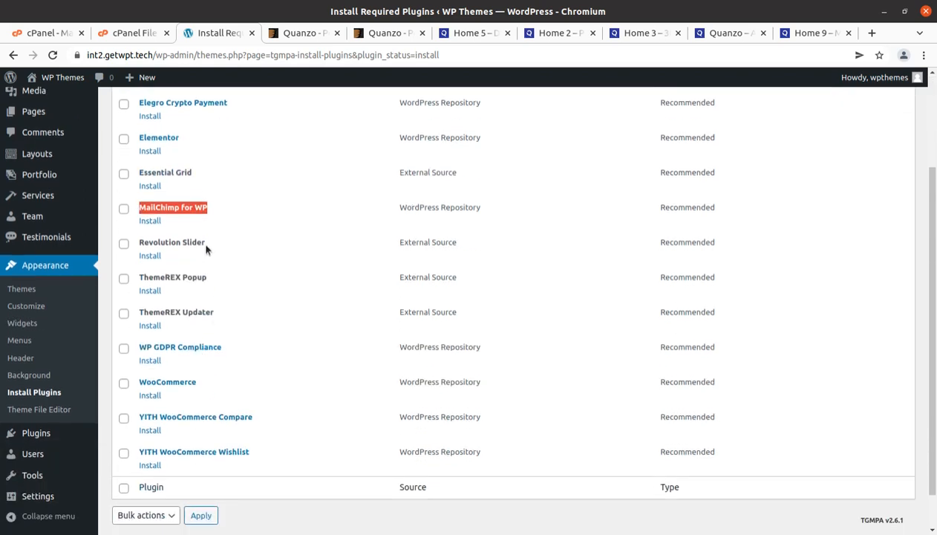
left_click_drag(207, 244, 137, 241)
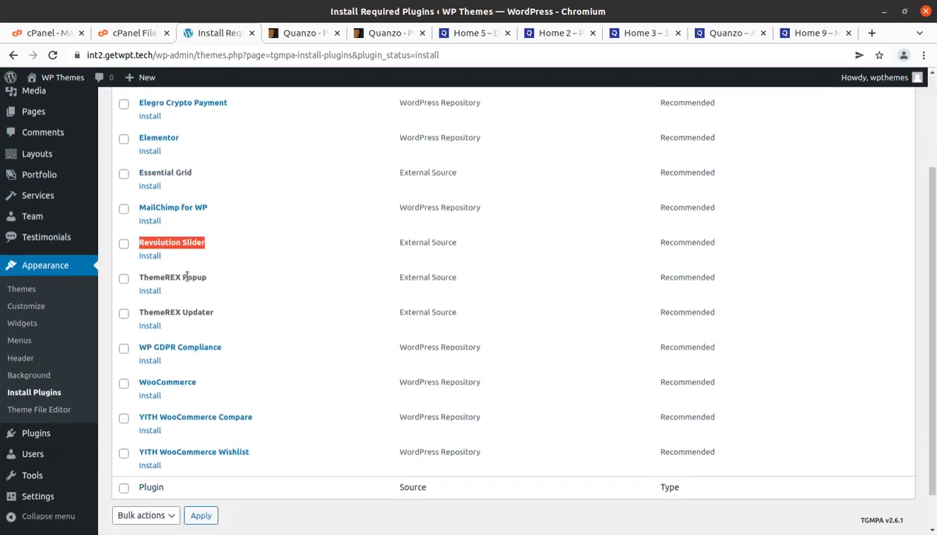
left_click_drag(228, 276, 134, 277)
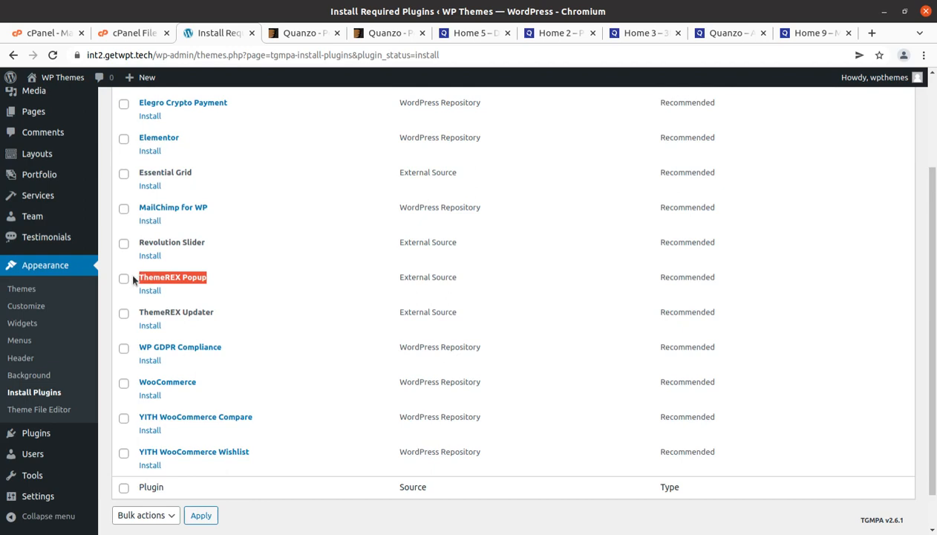
left_click_drag(223, 312, 137, 312)
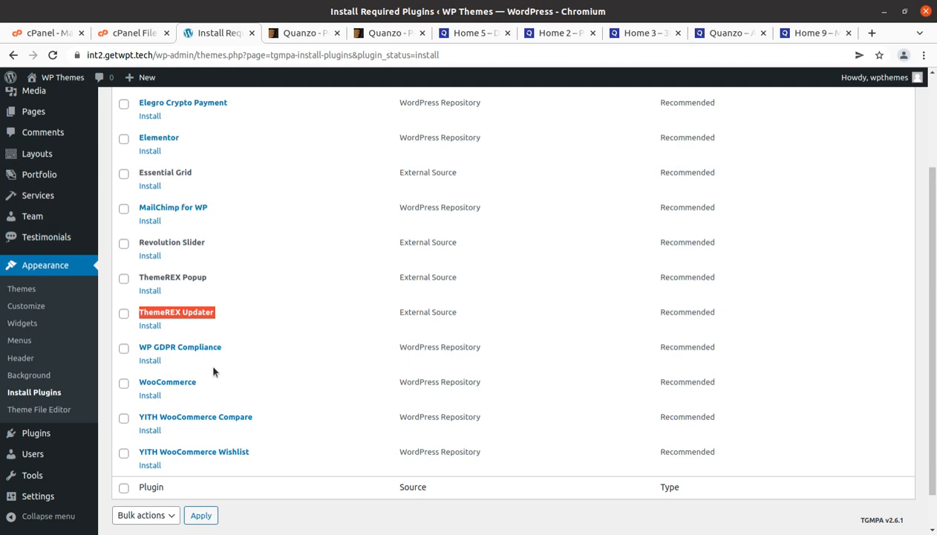
left_click_drag(270, 462, 151, 418)
scroll(210, 407, "up", 3)
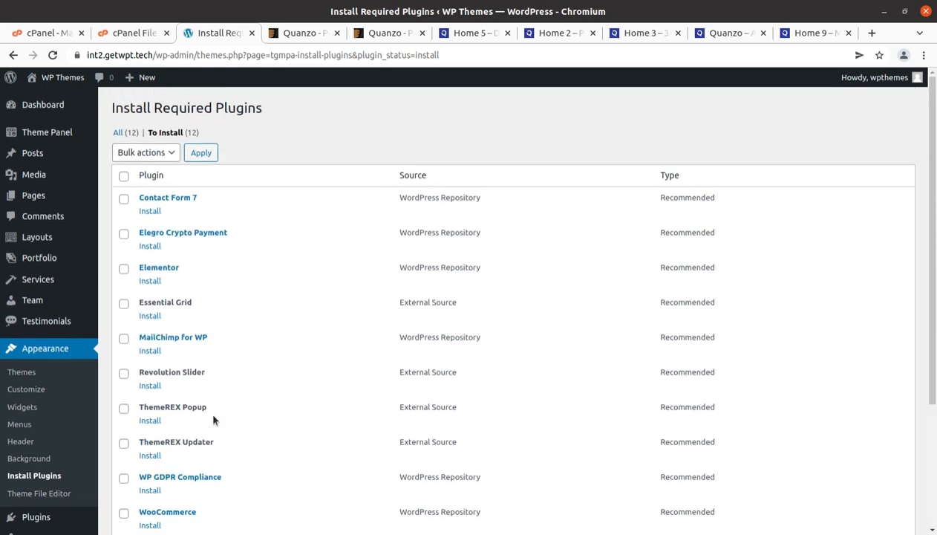
Install all of the recommended plugins in bulk and check the installation results down to the last plugin.
left_click(124, 176)
left_click(162, 152)
left_click(151, 176)
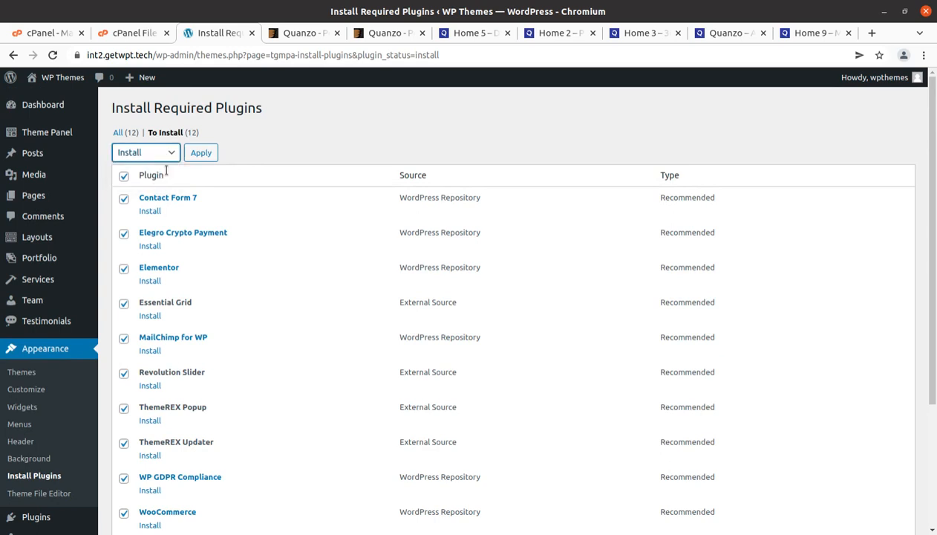
left_click(201, 153)
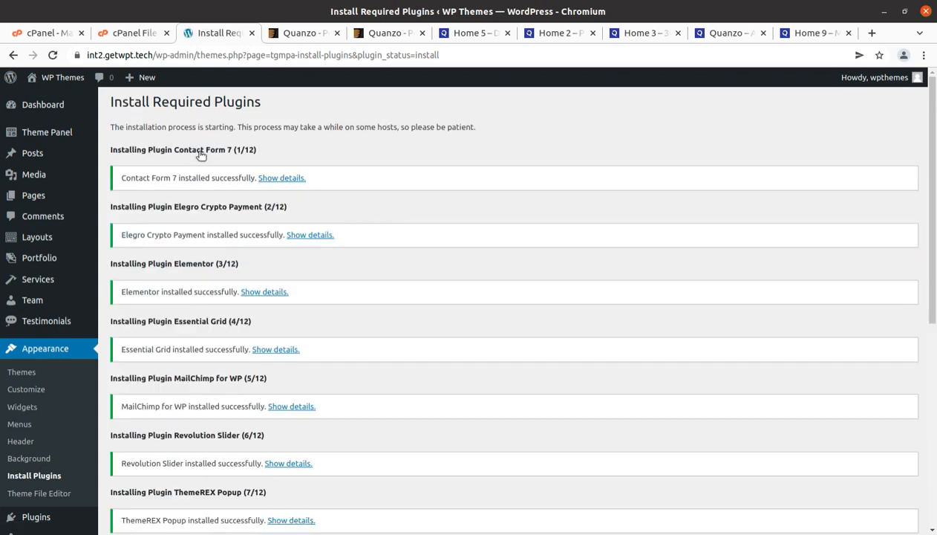
scroll(219, 311, "down", 5)
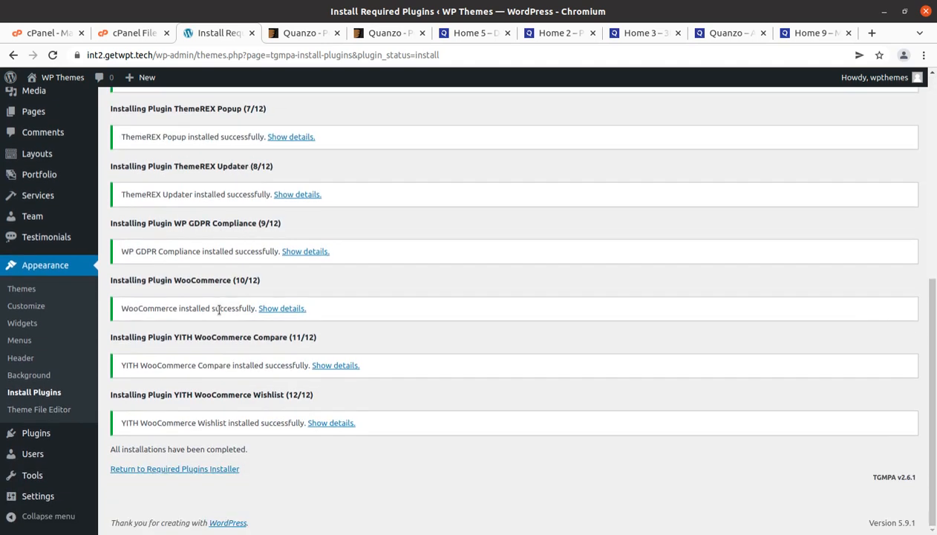
Return to the required plugins installer and activate all of the installed plugins in bulk.
left_click(176, 471)
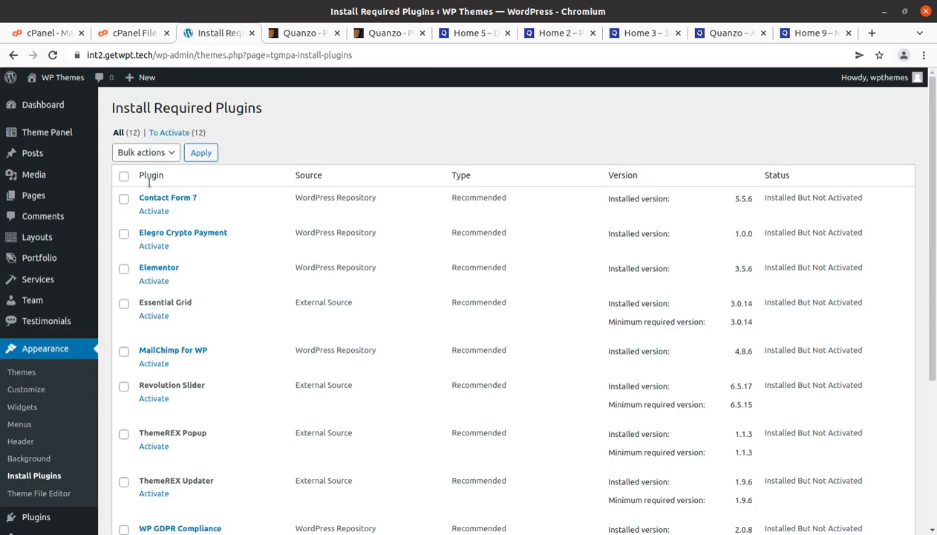
left_click(124, 176)
left_click(146, 153)
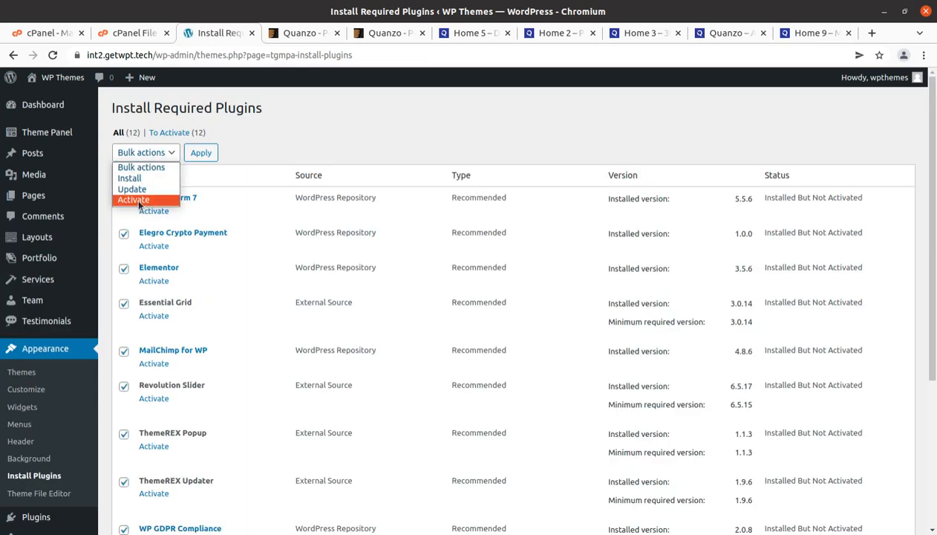
left_click(135, 200)
left_click(205, 156)
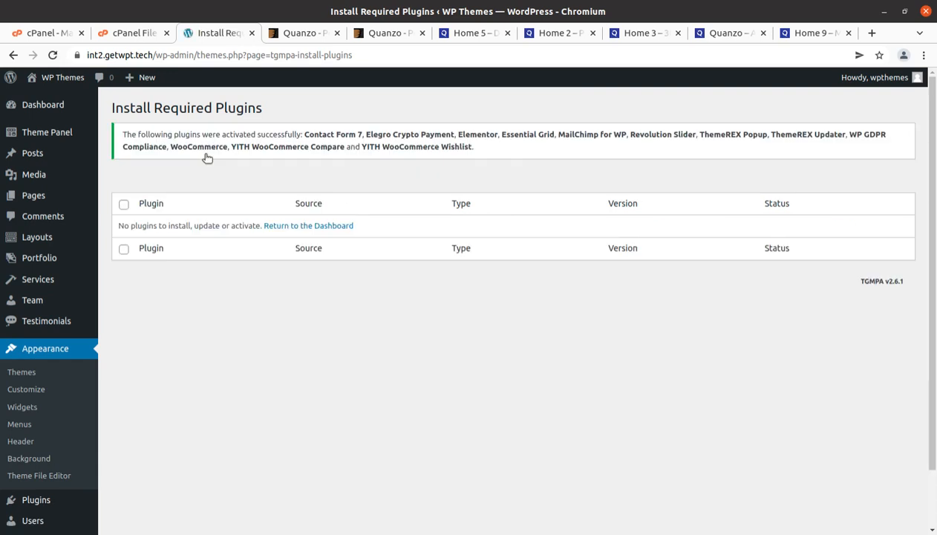
Open the dashboard, skip the WooCommerce store details setup, decline usage tracking and dismiss the welcome message.
left_click(37, 107)
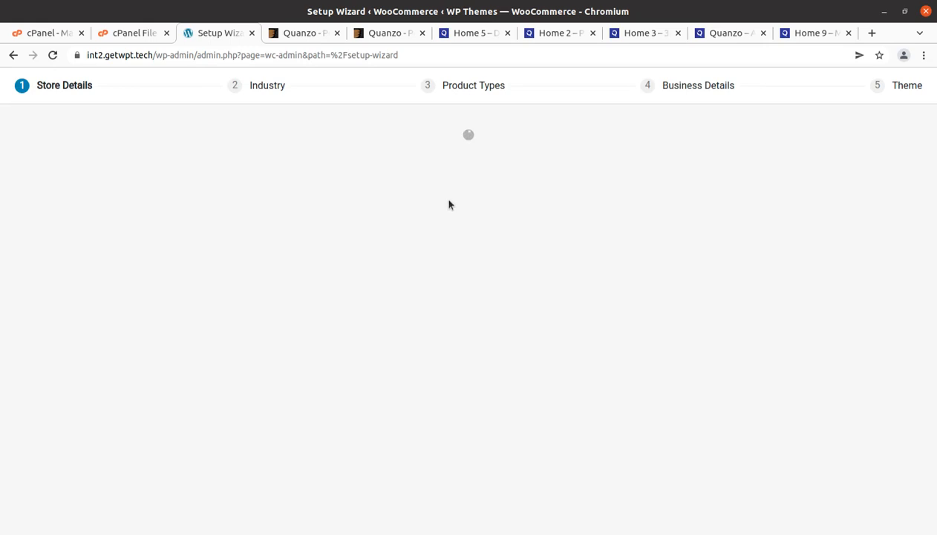
scroll(447, 230, "down", 3)
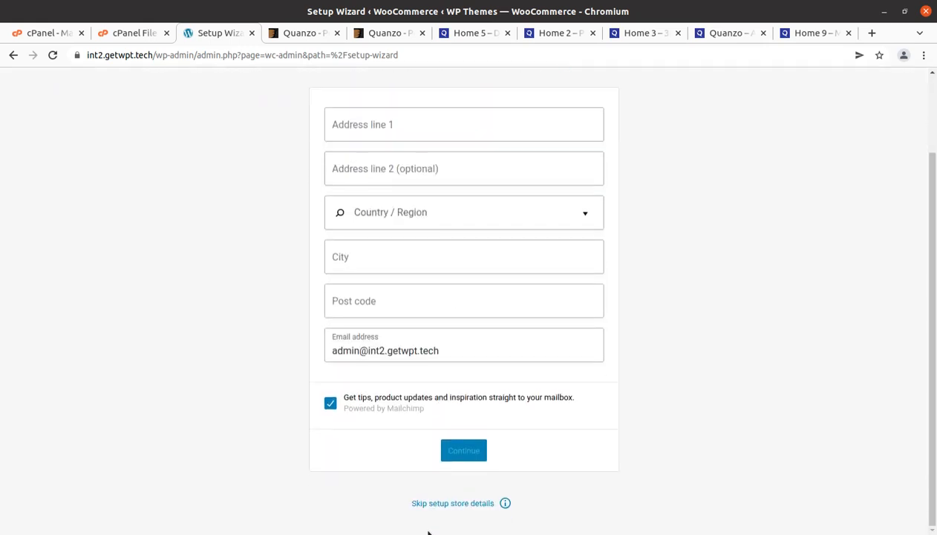
left_click(456, 503)
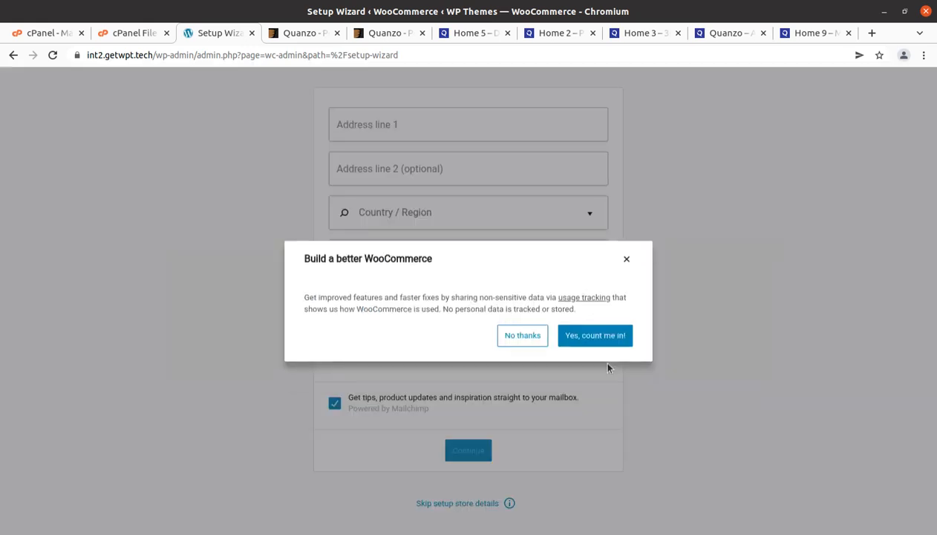
left_click(509, 336)
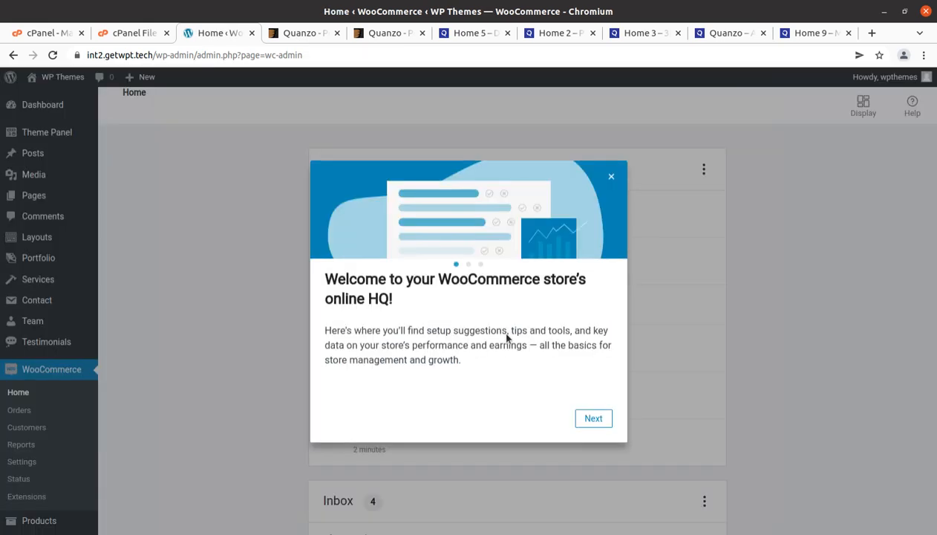
left_click(611, 176)
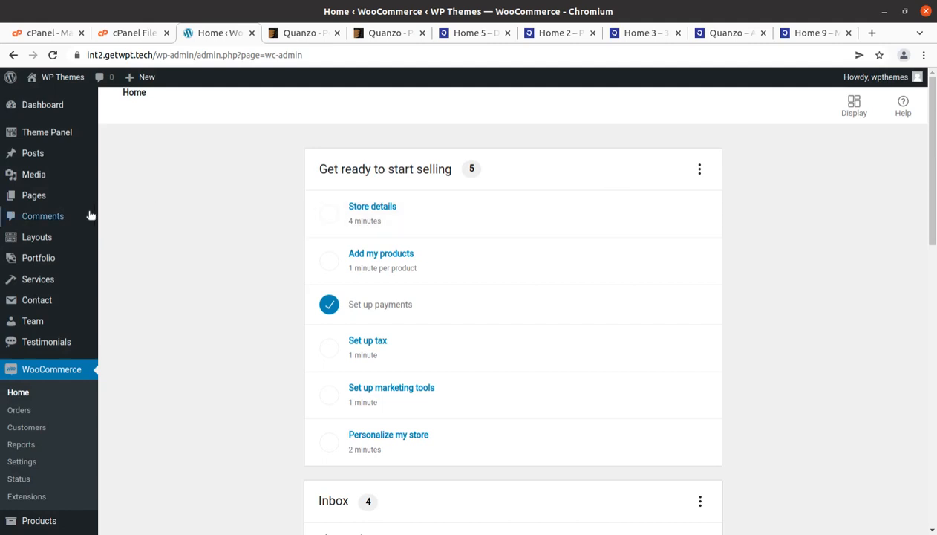
Start the Quanzo theme setup from the theme dashboard and look through the available skins, from Royal Blue to Vibrant red.
left_click(47, 133)
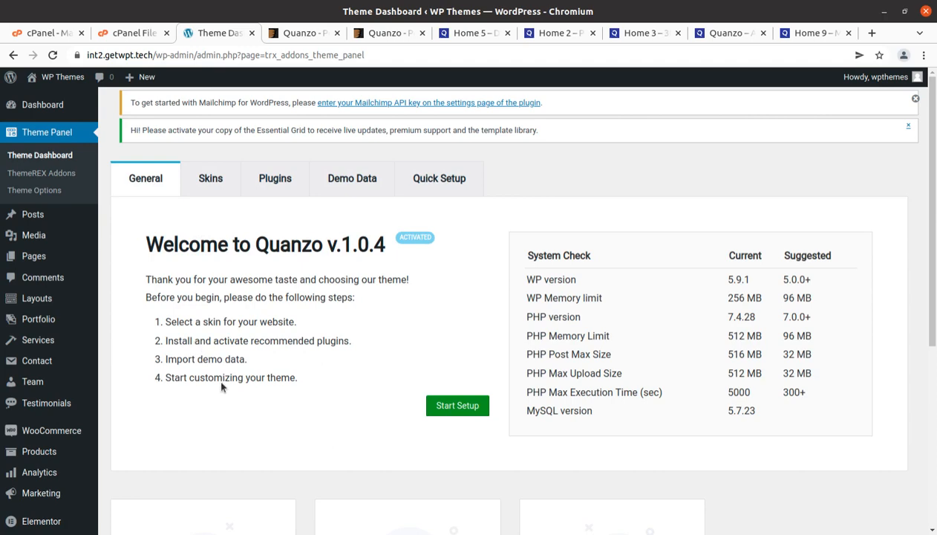
left_click(447, 412)
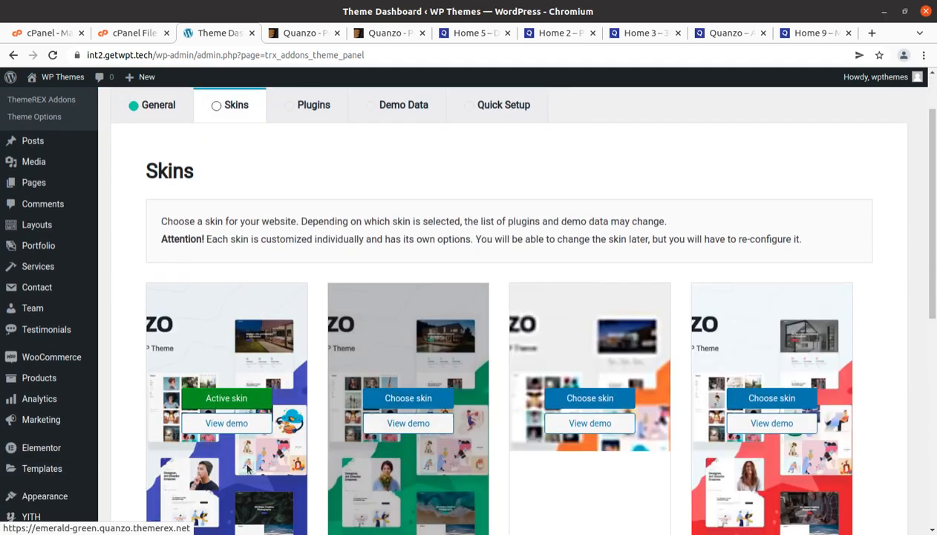
scroll(232, 431, "down", 3)
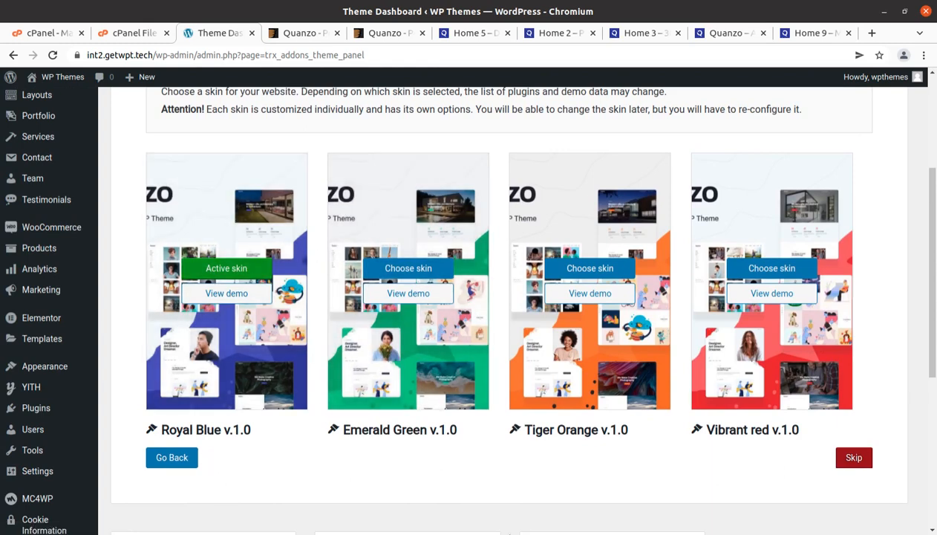
scroll(491, 521, "up", 3)
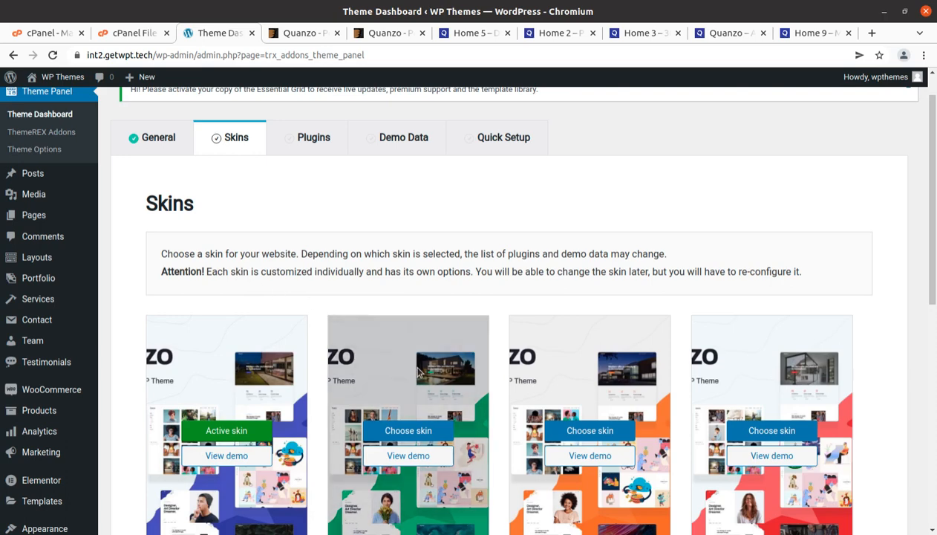
scroll(292, 476, "down", 4)
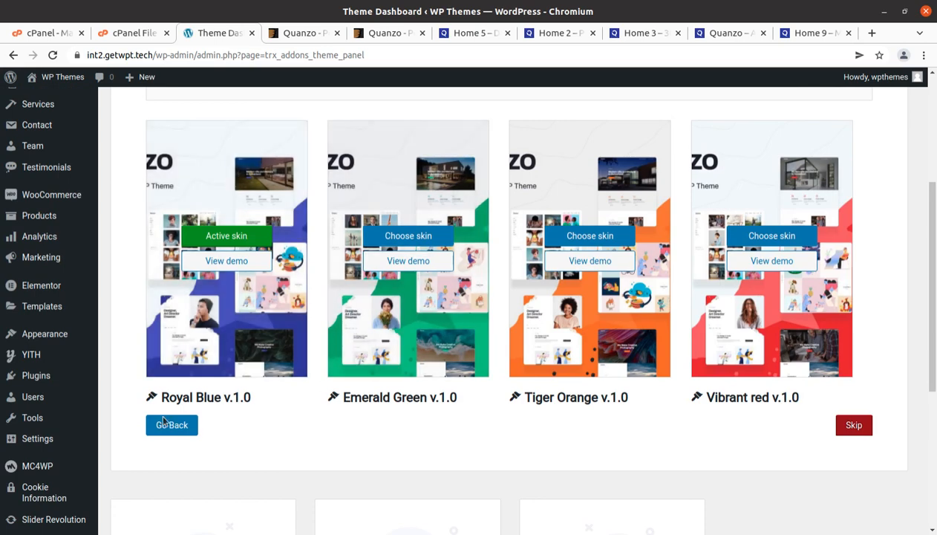
scroll(236, 308, "up", 2)
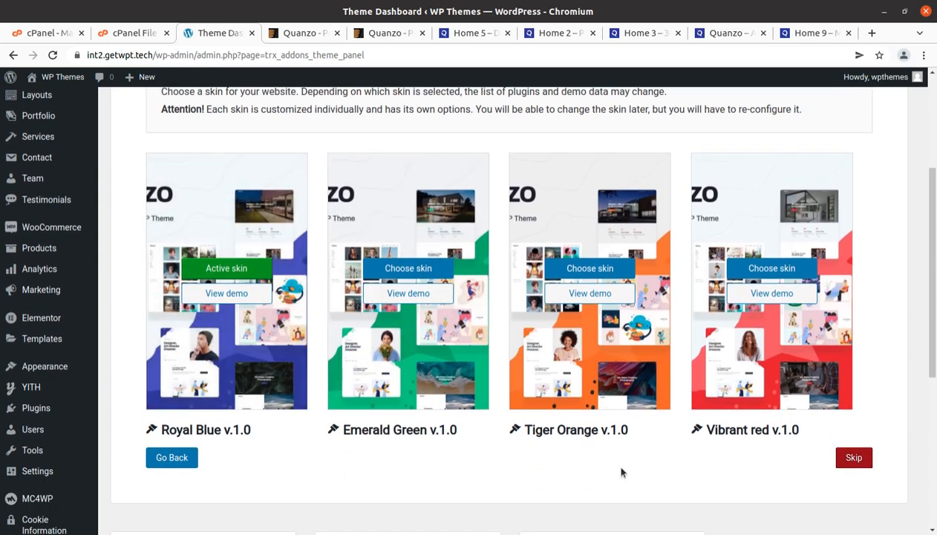
scroll(742, 472, "up", 2)
scroll(733, 461, "down", 3)
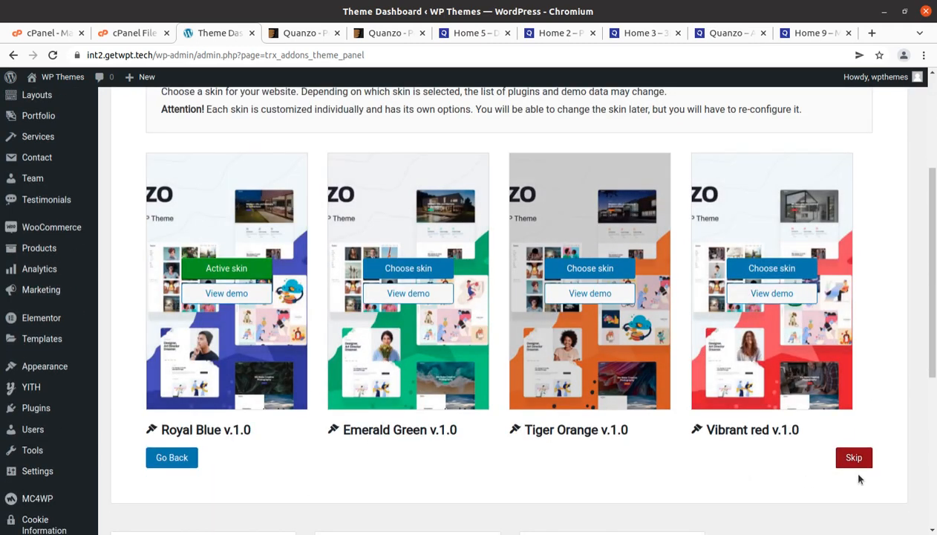
Skip the skin selection, keeping the Royal Blue skin, and look through the theme-related plugins in the setup.
left_click(851, 456)
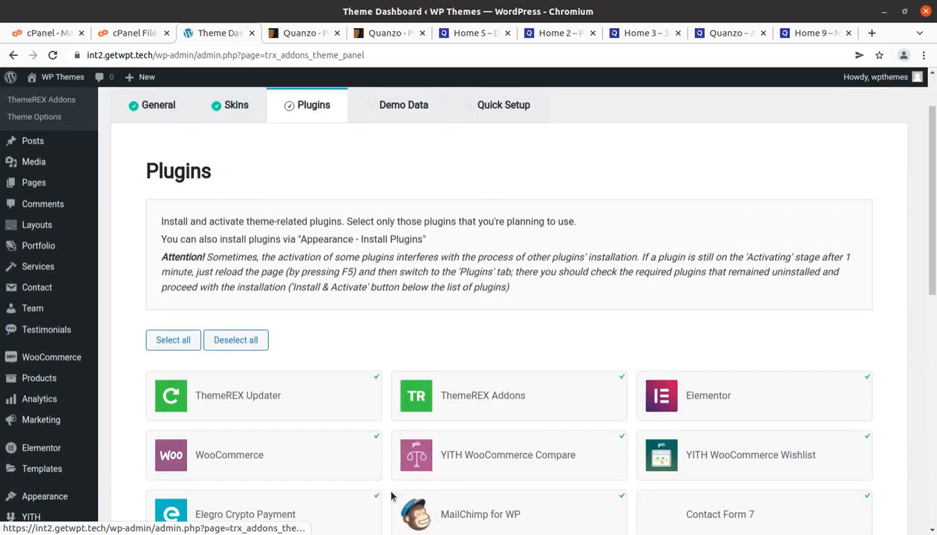
scroll(326, 394, "down", 5)
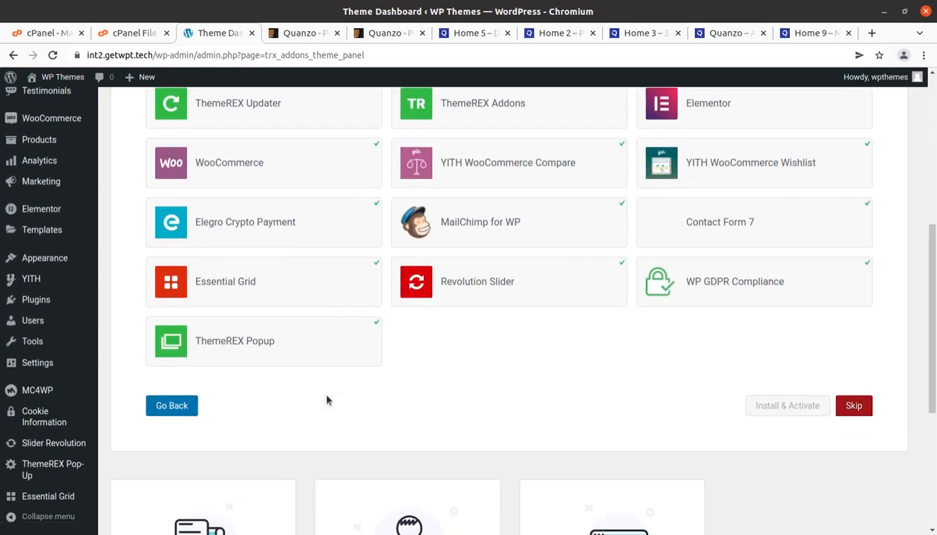
scroll(327, 400, "up", 1)
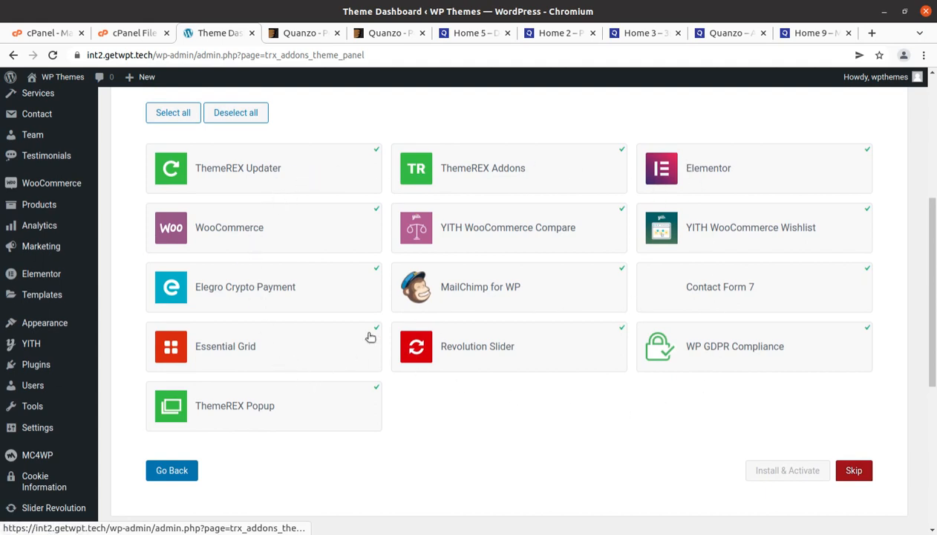
Check the list of theme-related plugins and their installation notes, and skip the plugins stage of the theme setup.
scroll(375, 347, "down", 1)
scroll(345, 295, "up", 2)
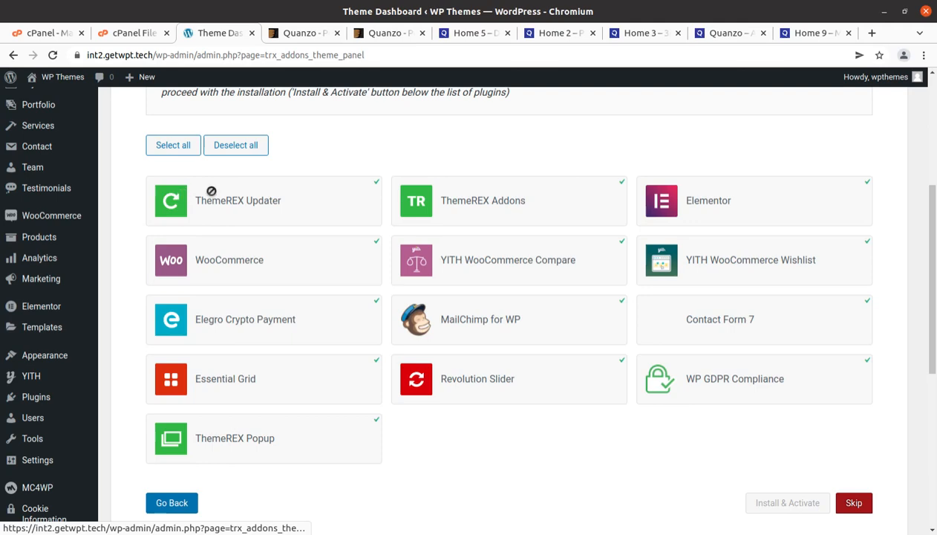
scroll(460, 190, "up", 1)
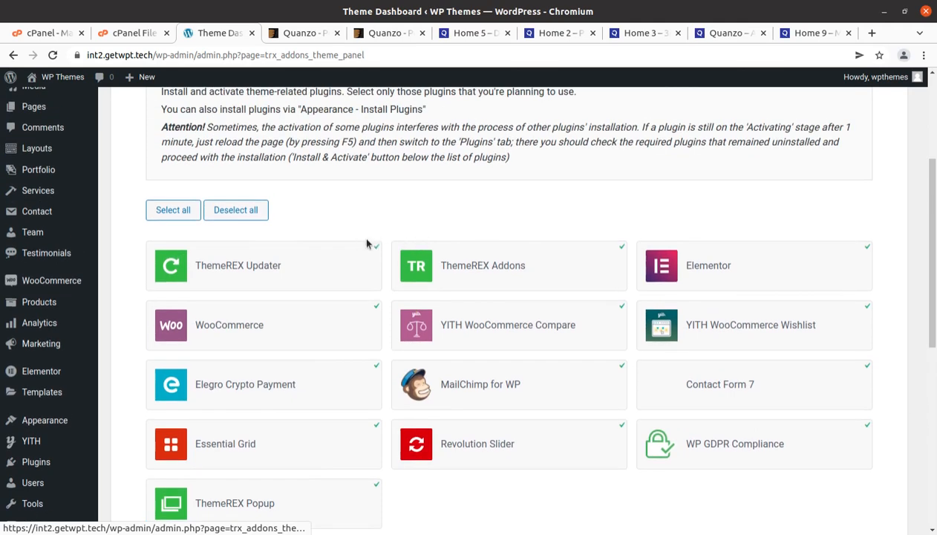
scroll(367, 243, "up", 1)
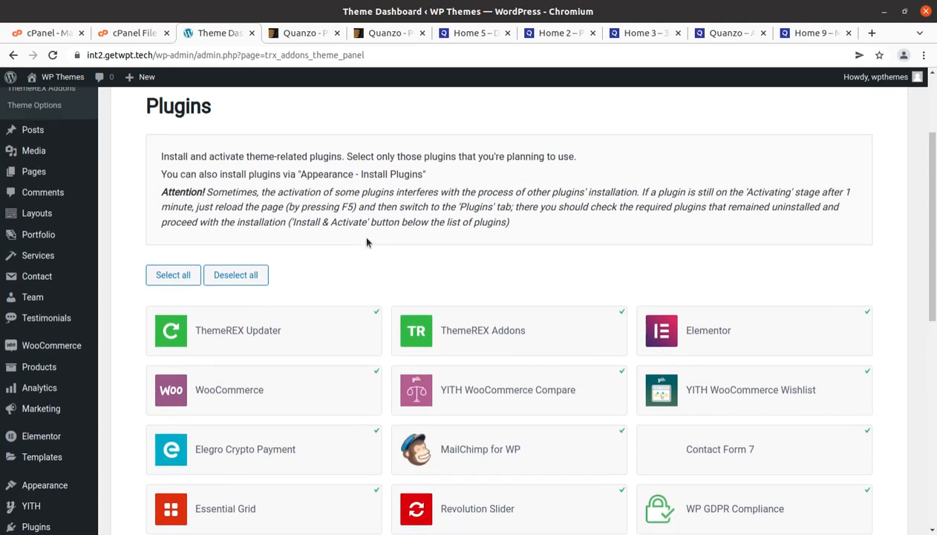
scroll(366, 243, "down", 3)
left_click(849, 439)
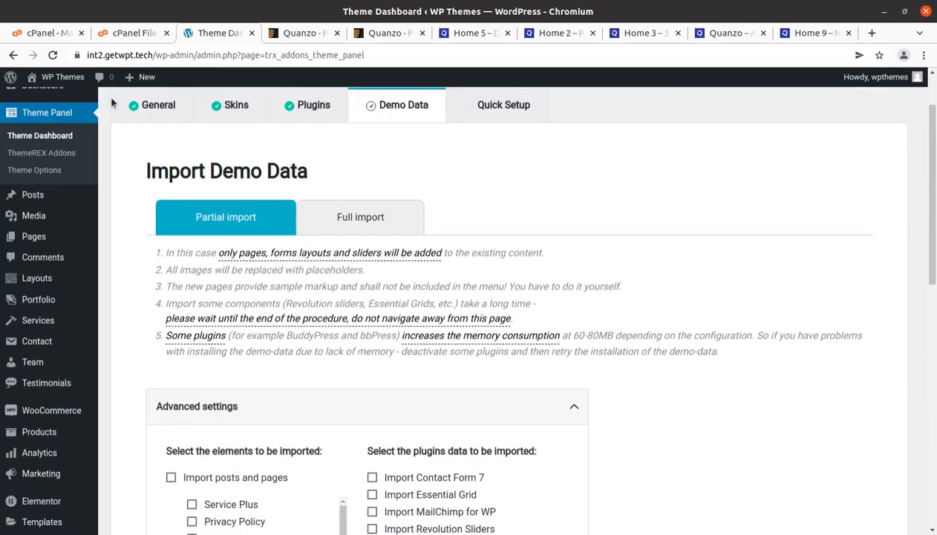
Open the live site separately to view its front page before the demo import, and return to the theme setup.
mouse_move(54, 82)
middle_click(43, 97)
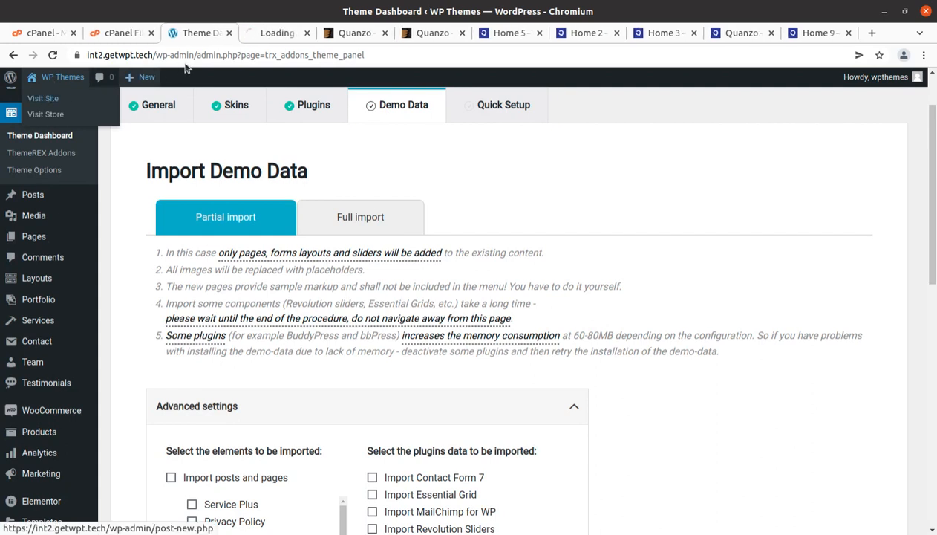
left_click(262, 32)
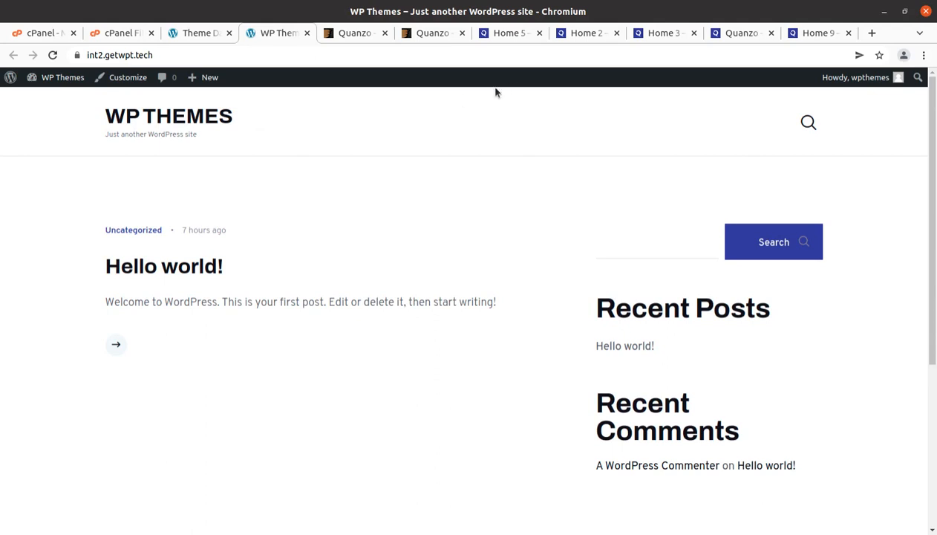
left_click(199, 33)
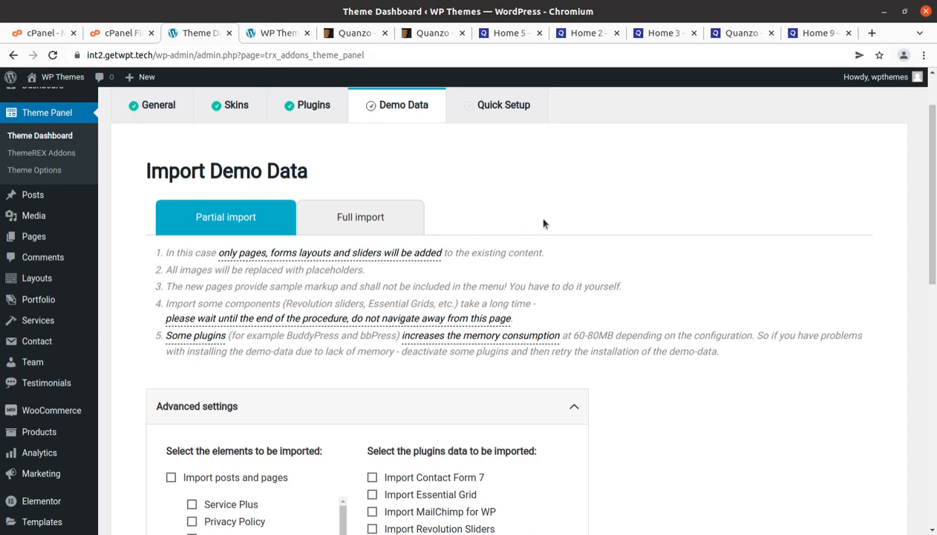
Look at the Quanzo Home 2 Personal and Home 3 3D Artist demo pages, and return to the demo data import.
left_click(519, 35)
left_click(592, 42)
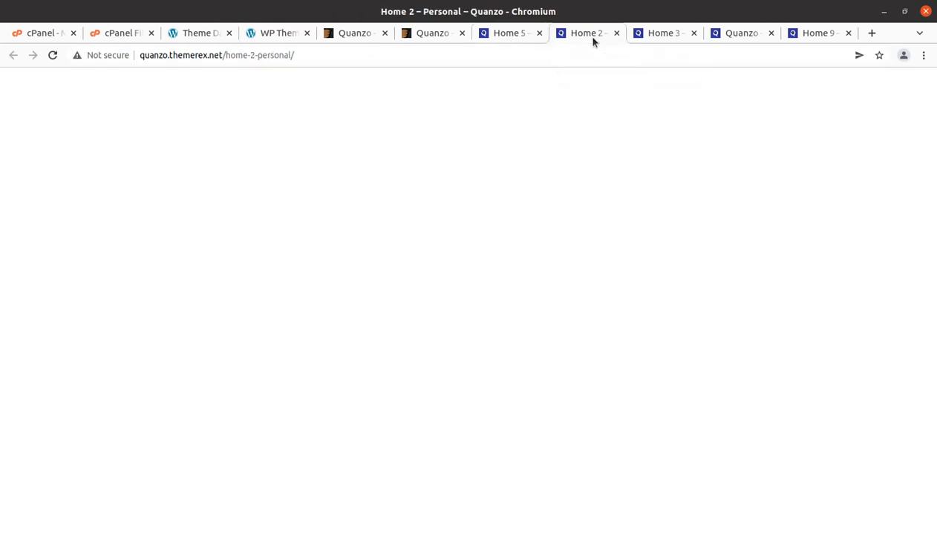
scroll(663, 197, "up", 10)
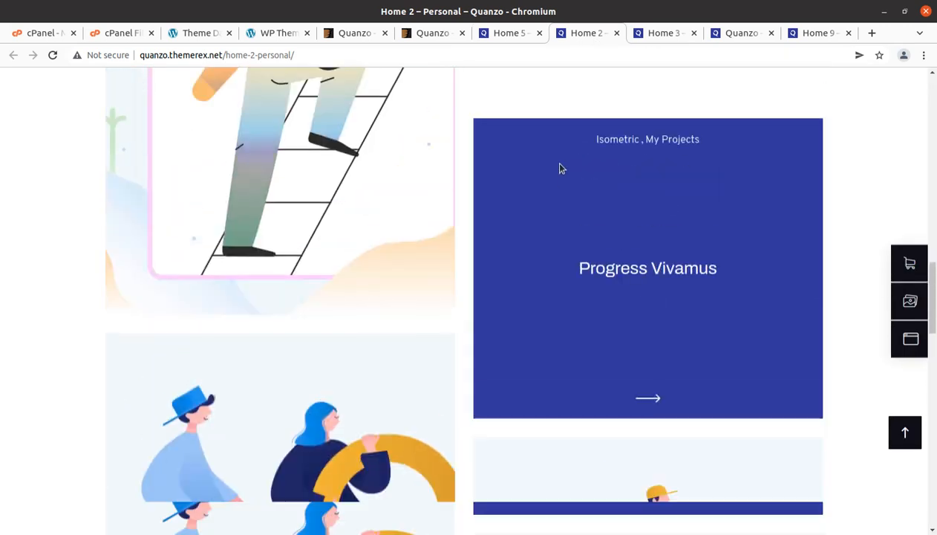
scroll(561, 168, "up", 15)
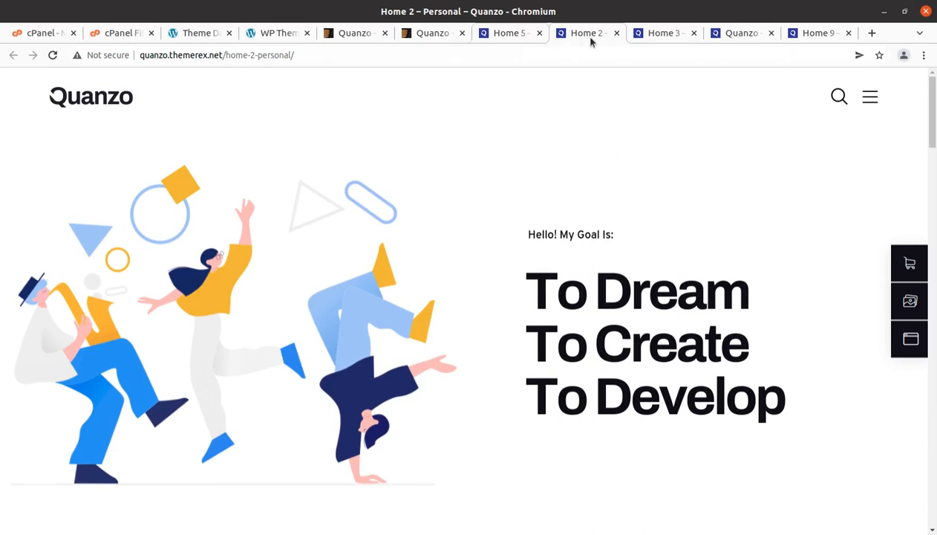
left_click(654, 36)
scroll(545, 271, "up", 15)
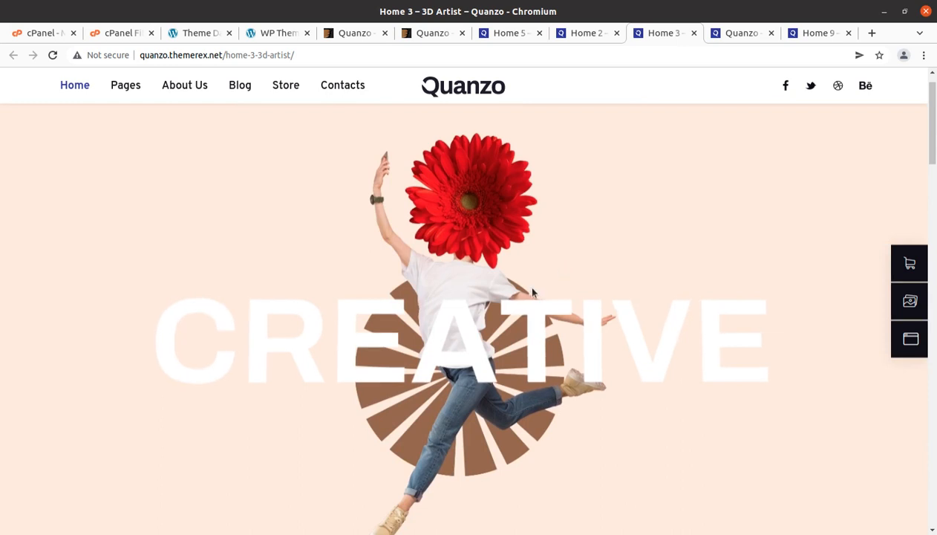
scroll(547, 292, "down", 4)
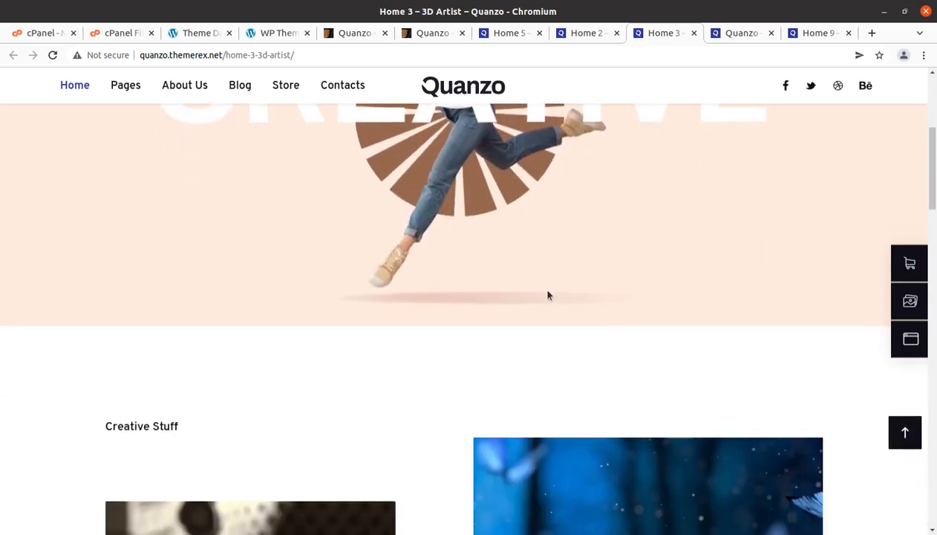
scroll(547, 293, "up", 2)
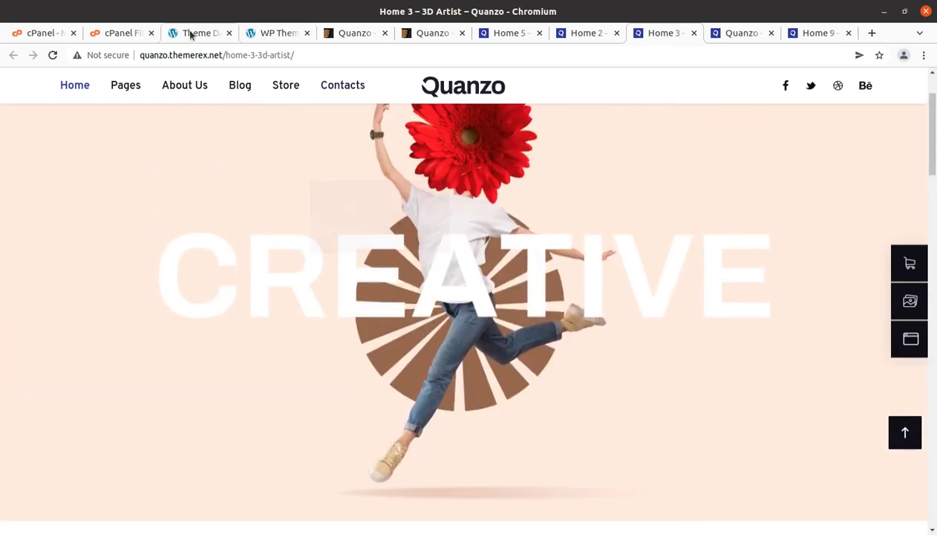
left_click(187, 34)
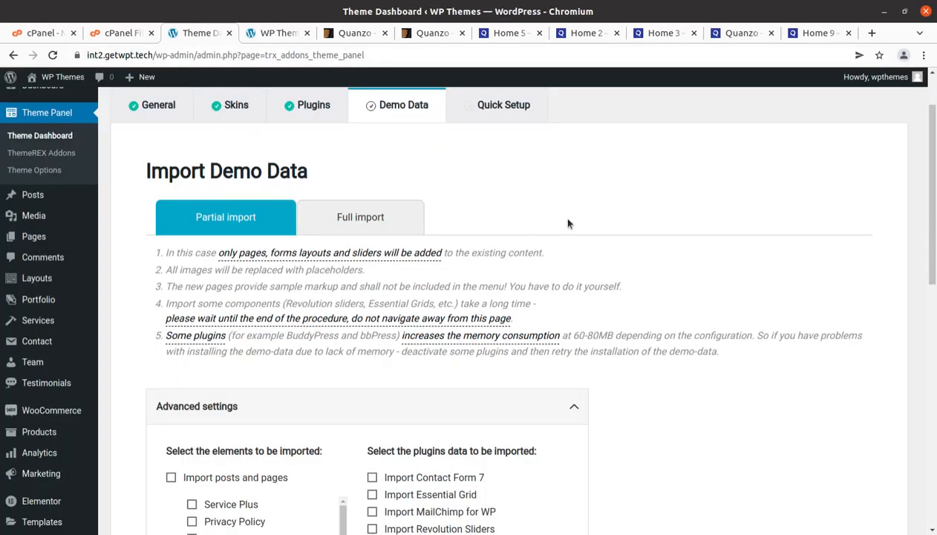
Choose the full demo data import, accept the warning about erasing old data, and expand the advanced settings.
scroll(568, 224, "down", 2)
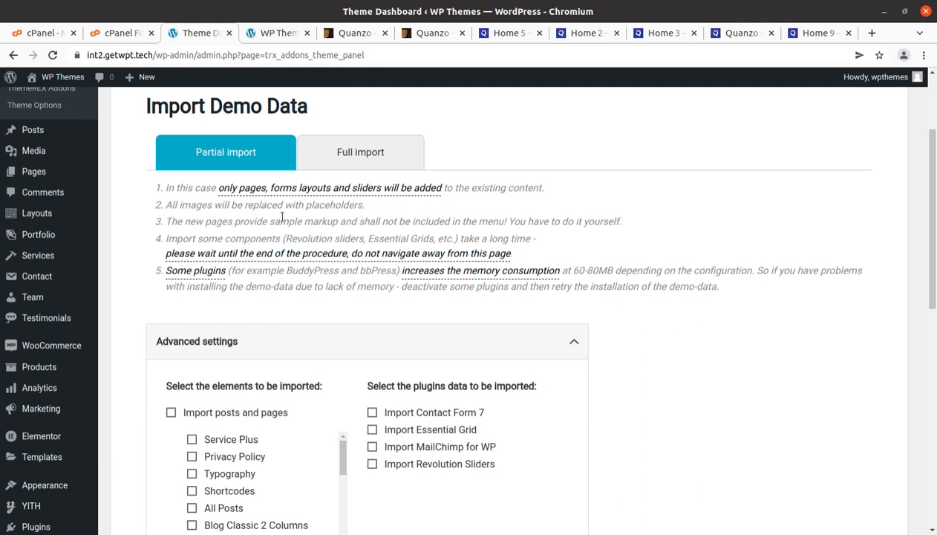
left_click(379, 154)
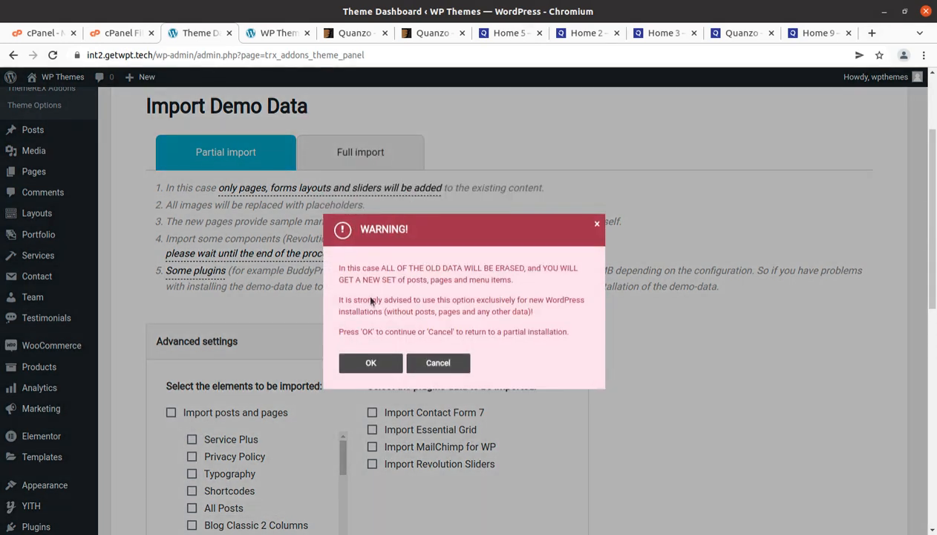
left_click(369, 363)
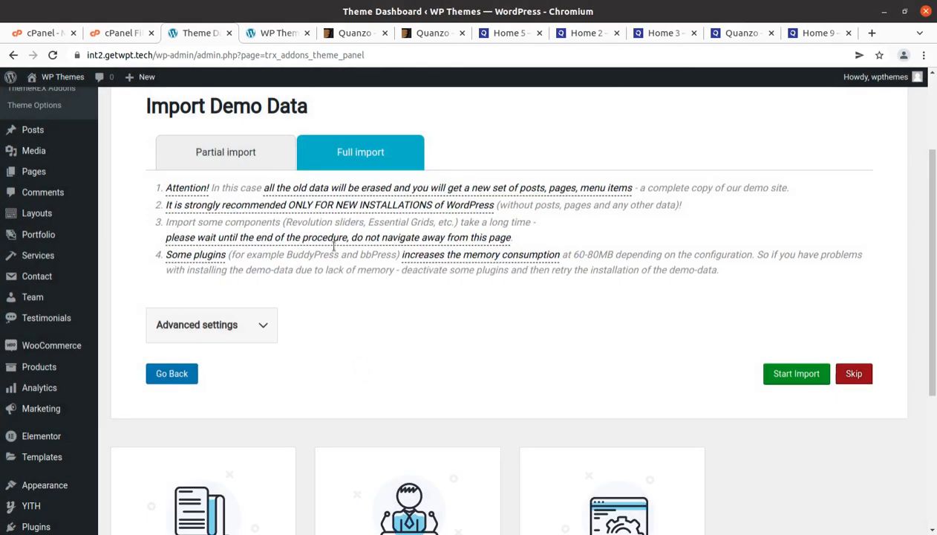
left_click(260, 330)
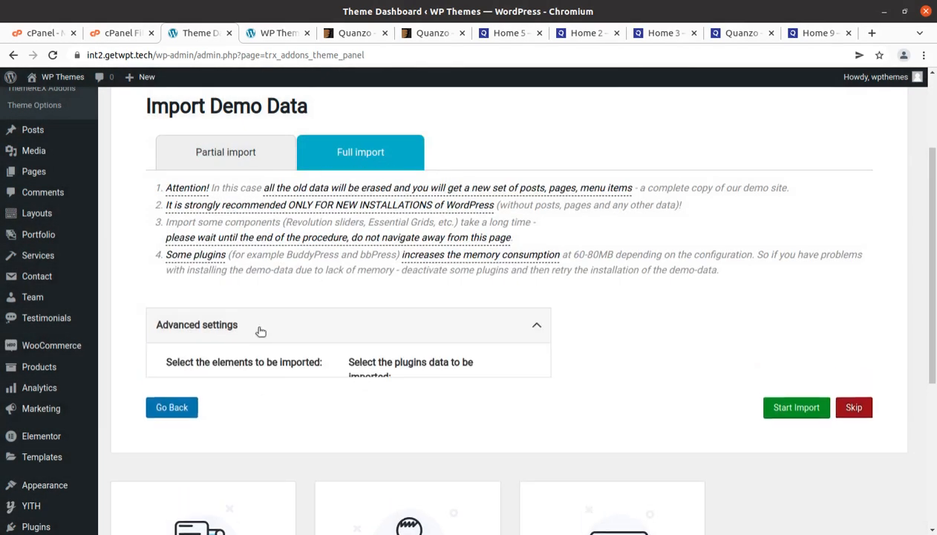
Review the elements and plugin data selected for the full import, keep everything selected, and start the import.
scroll(267, 327, "down", 3)
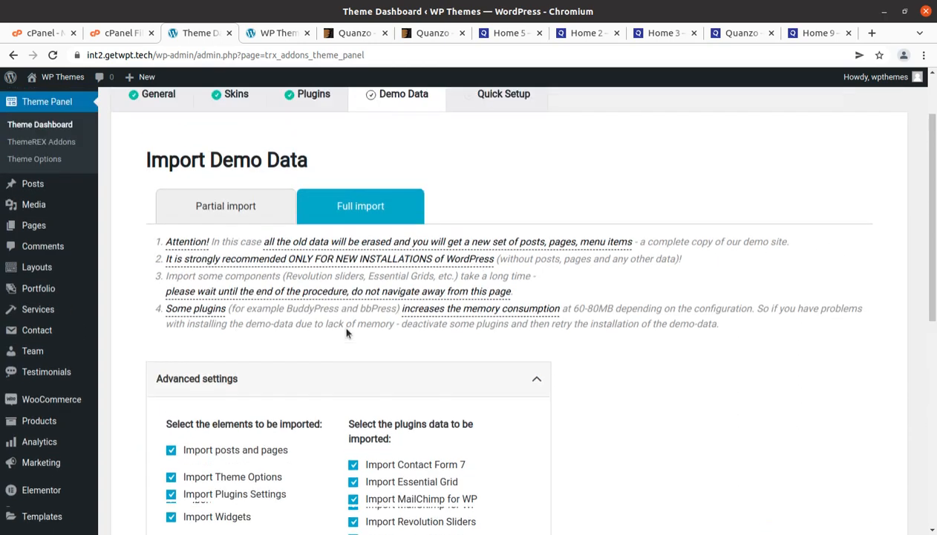
scroll(343, 329, "up", 3)
scroll(346, 333, "down", 2)
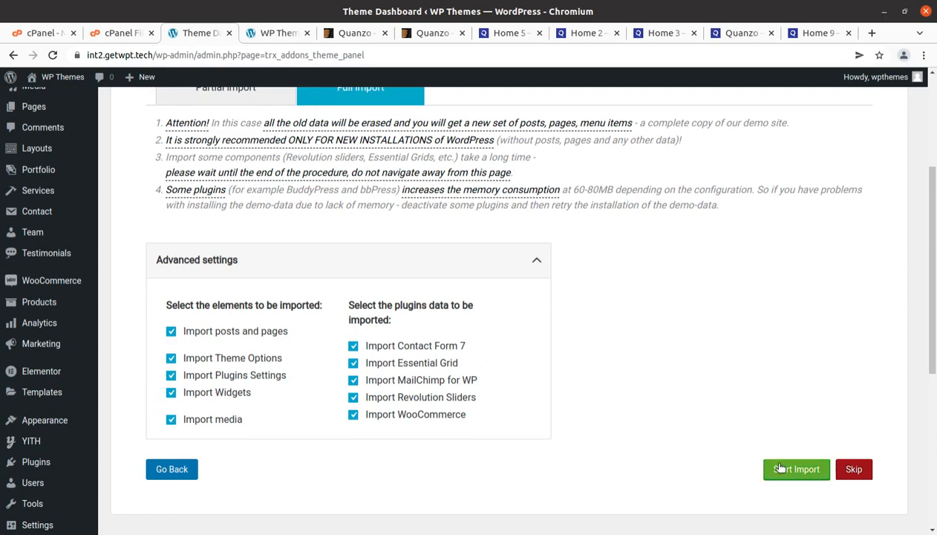
scroll(334, 193, "up", 2)
scroll(368, 216, "down", 2)
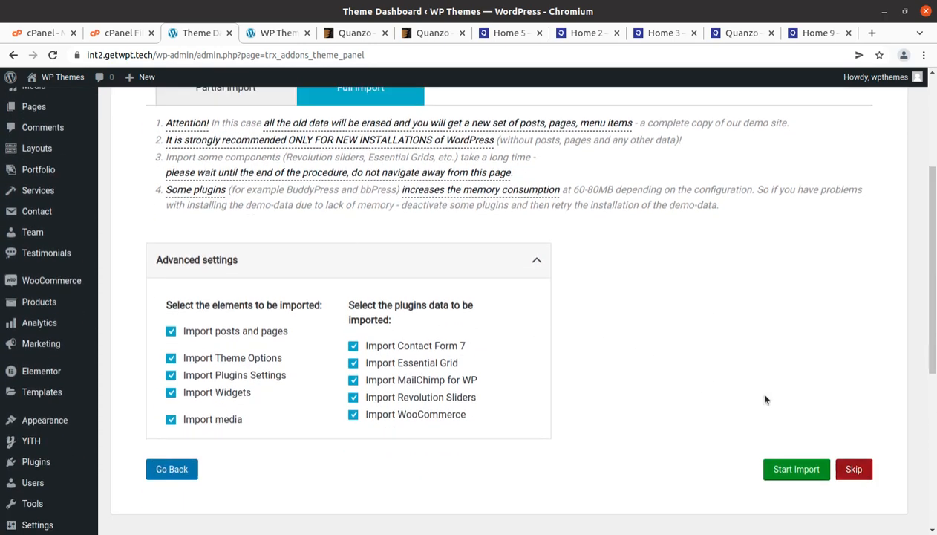
left_click(789, 466)
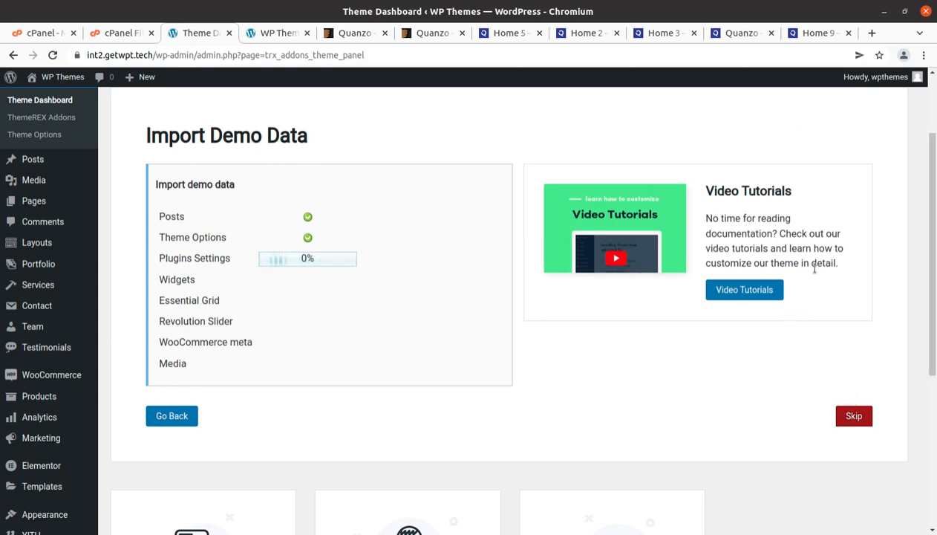
Look through the Quanzo demo pages up to Home 9 Motion Graphics and the live site, and return to the theme setup.
left_click(520, 35)
left_click(585, 35)
left_click(660, 34)
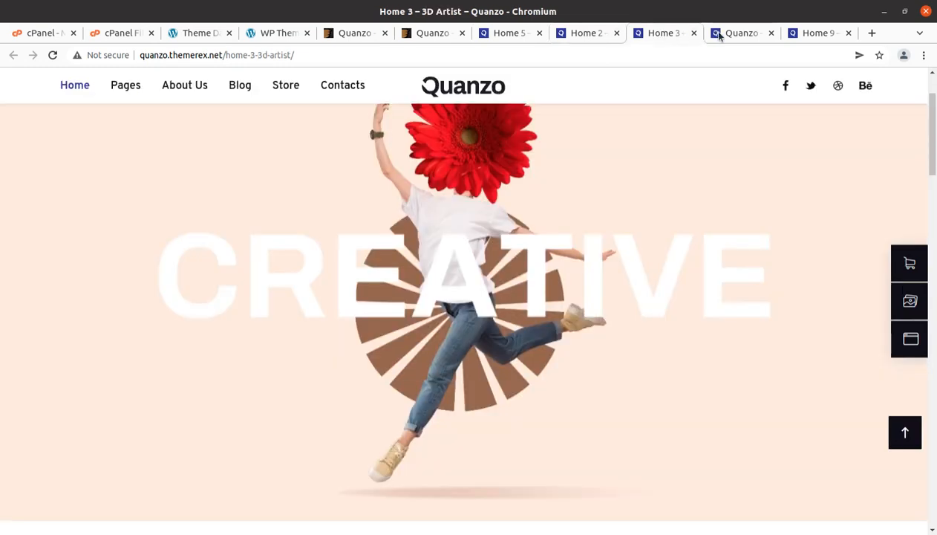
left_click(728, 35)
left_click(808, 35)
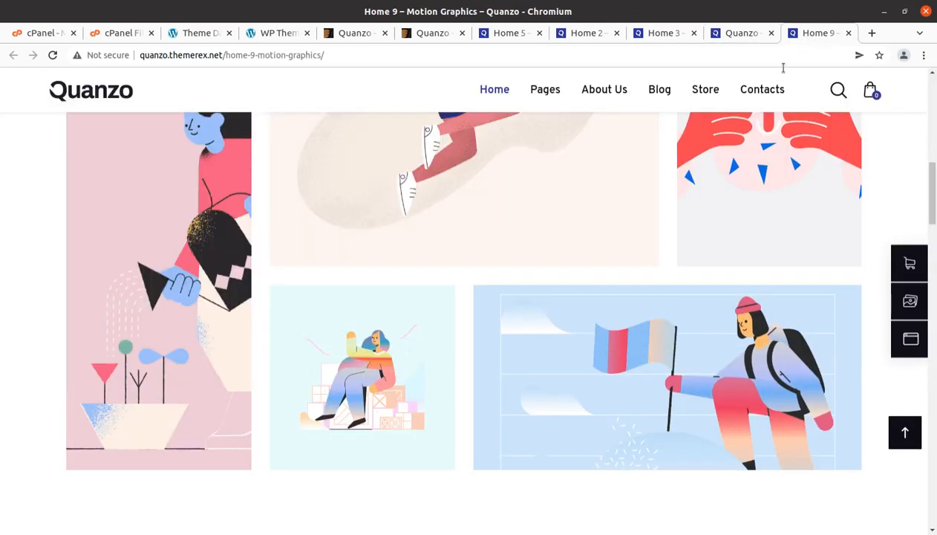
scroll(594, 278, "up", 5)
scroll(593, 279, "up", 3)
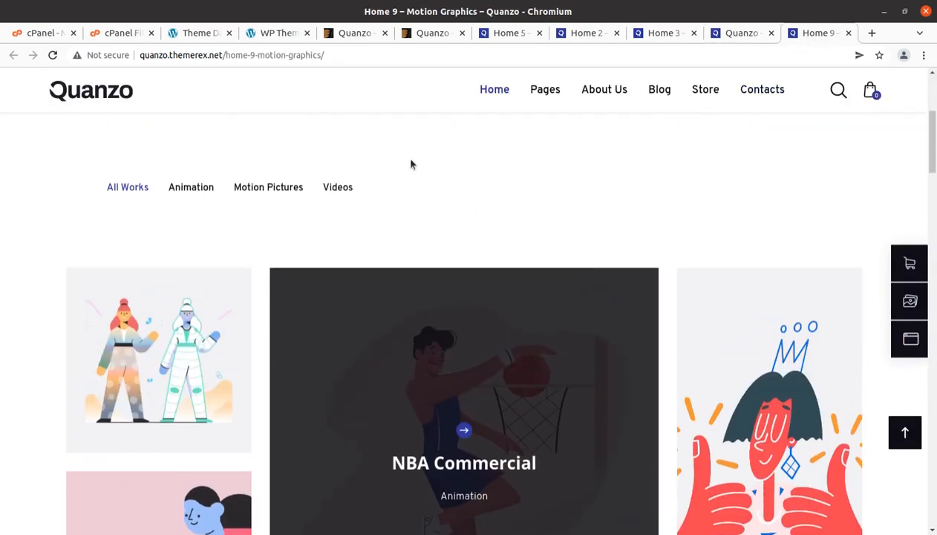
left_click(272, 34)
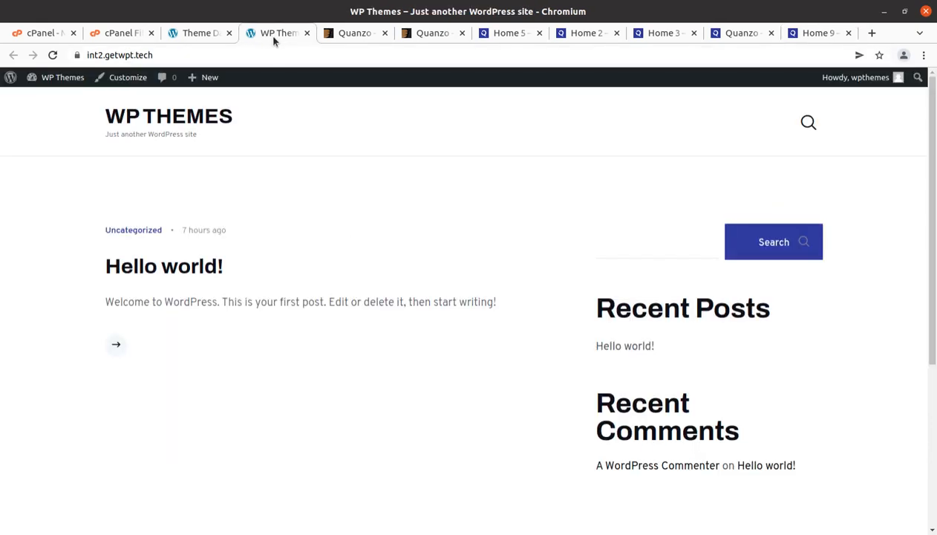
left_click(203, 37)
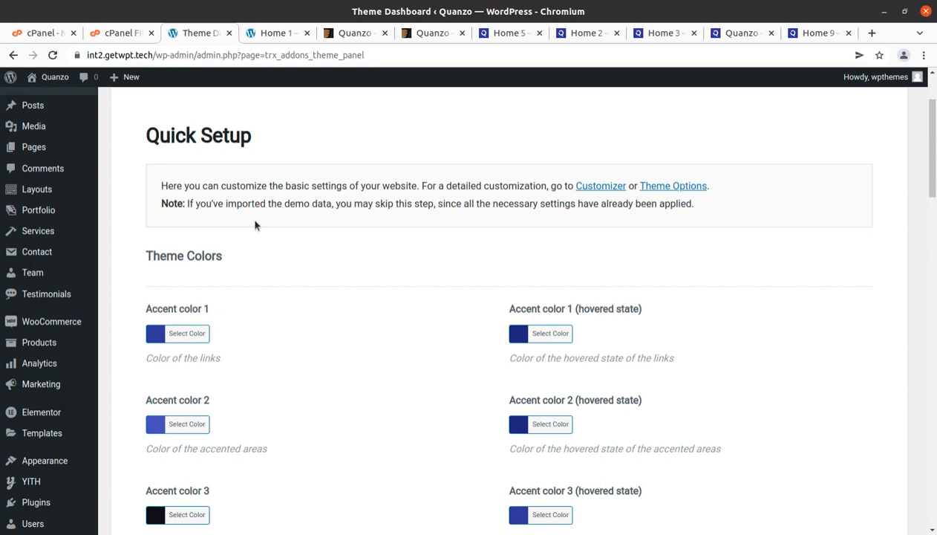
Review the Quick Setup options for theme colors, logo, layout, blog and products list, and finish the theme setup without saving options.
scroll(255, 225, "down", 6)
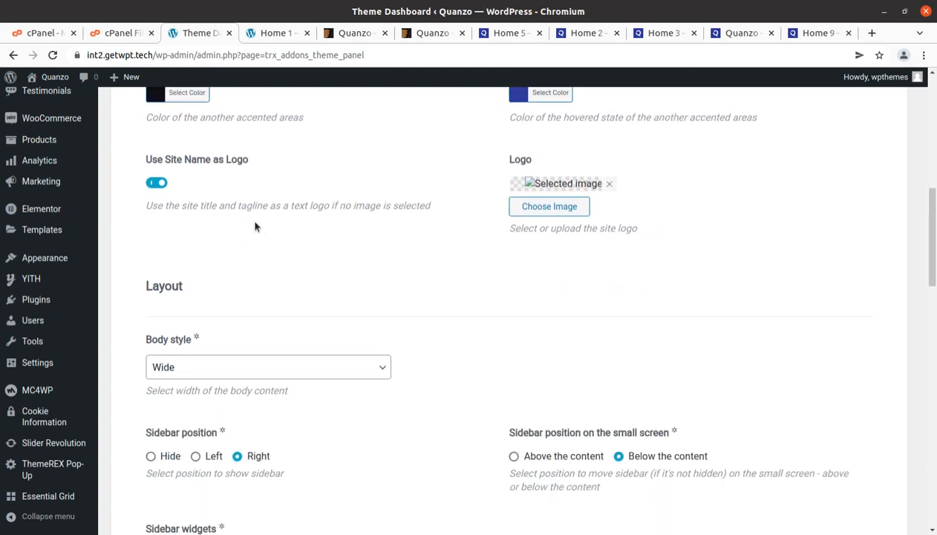
scroll(255, 226, "up", 2)
scroll(254, 226, "up", 4)
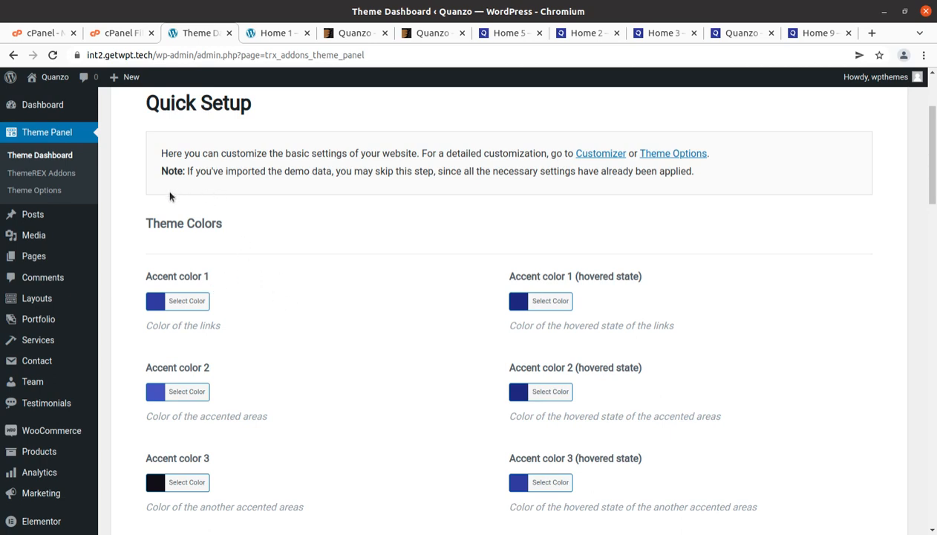
scroll(245, 199, "down", 3)
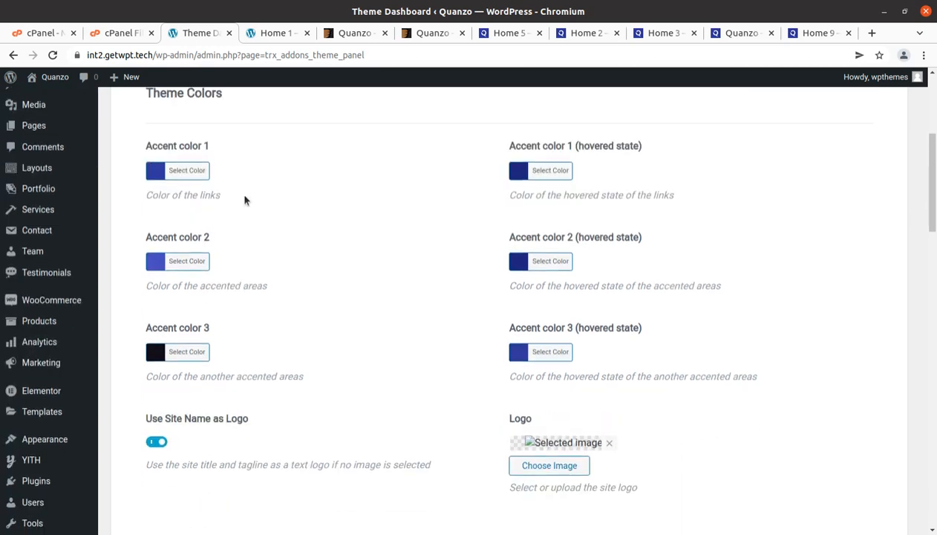
scroll(245, 199, "down", 3)
scroll(486, 278, "down", 2)
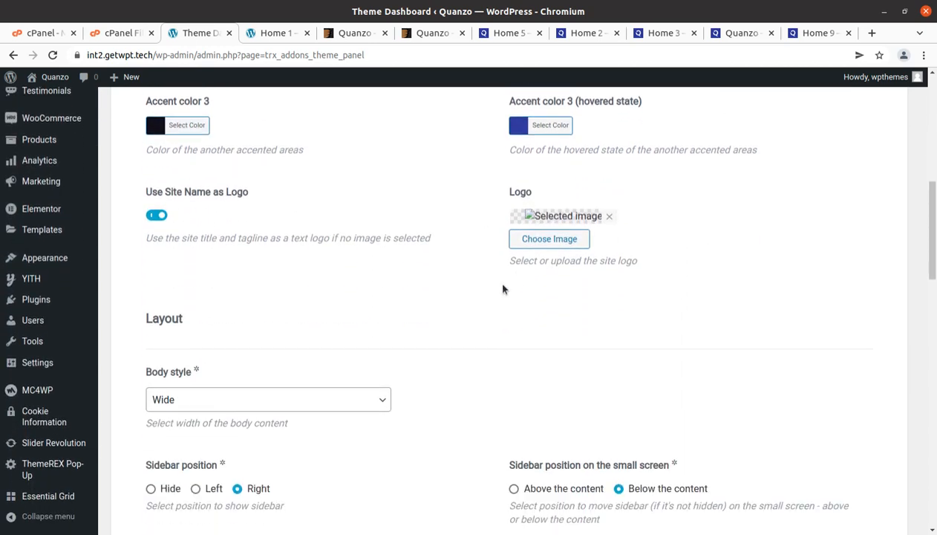
scroll(453, 283, "down", 2)
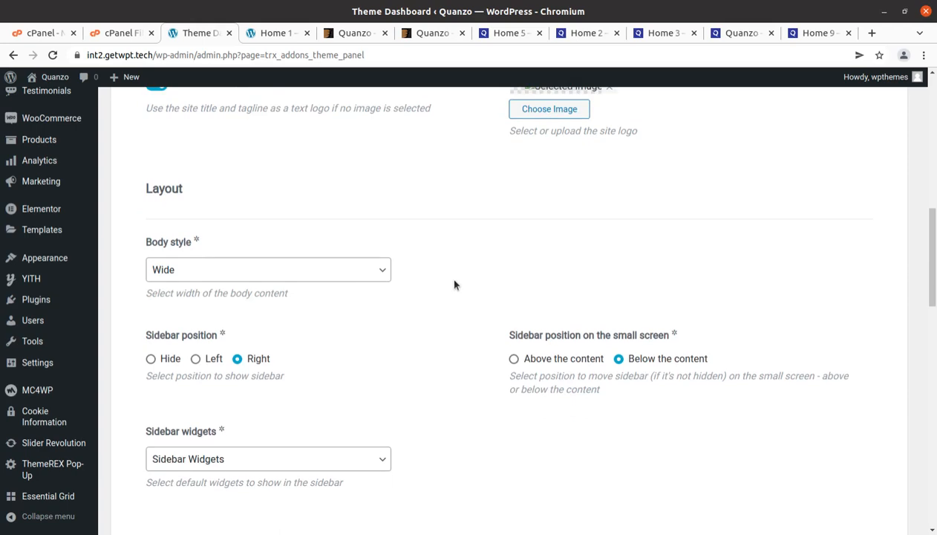
scroll(455, 285, "down", 2)
scroll(255, 330, "down", 4)
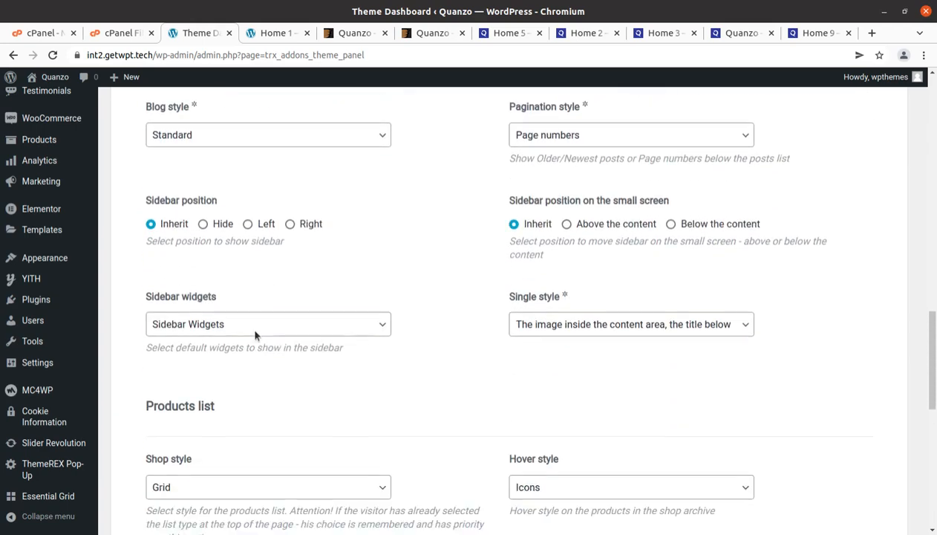
scroll(255, 334, "down", 5)
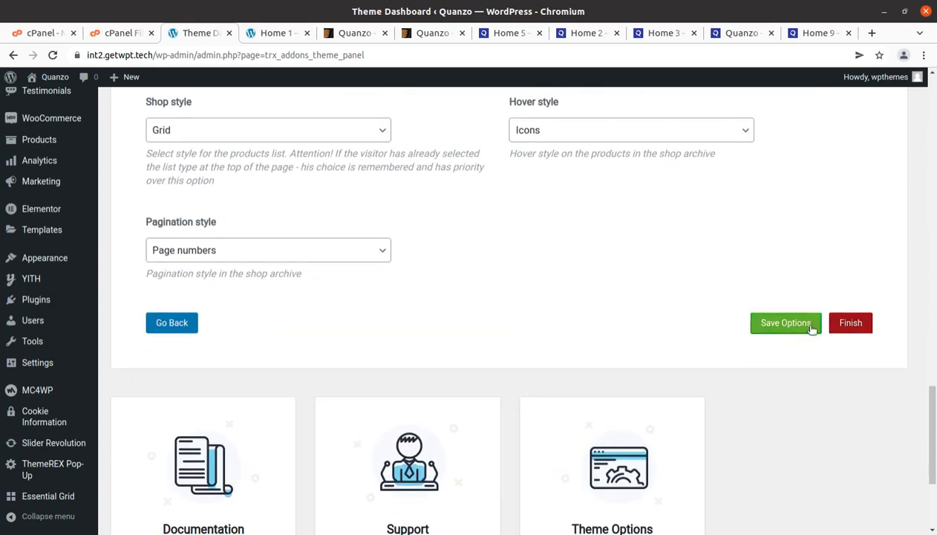
left_click(849, 325)
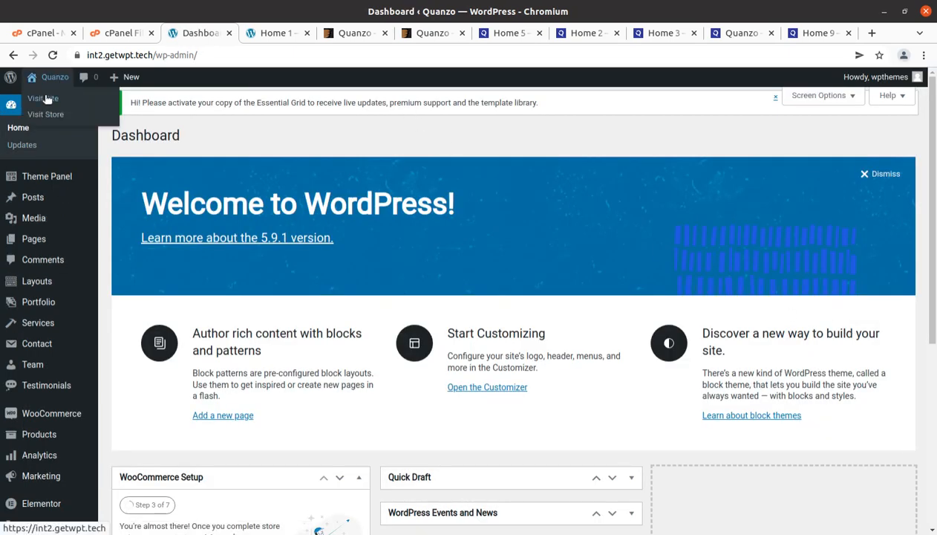
Open the installed Quanzo site in a new tab, view its home page, and close the demo's Home 1 tab.
middle_click(43, 98)
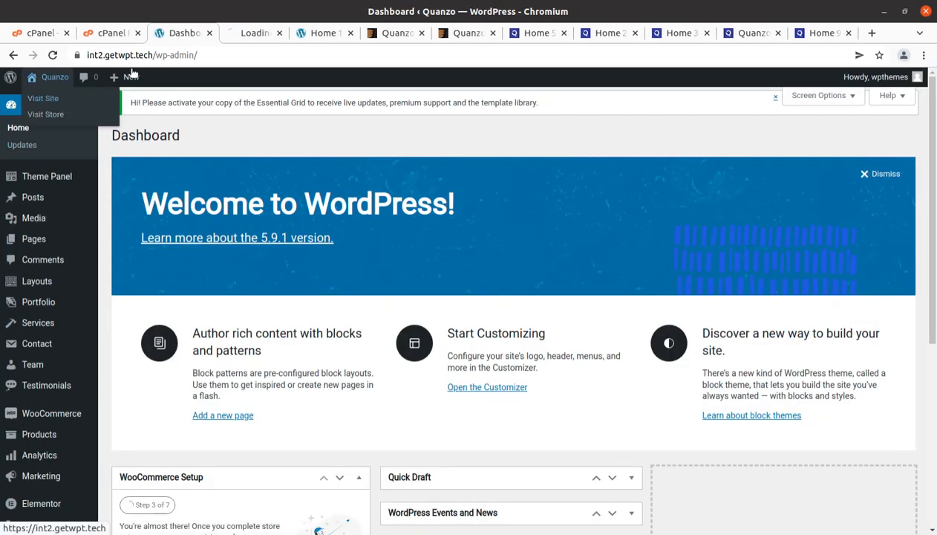
left_click(264, 36)
mouse_move(259, 124)
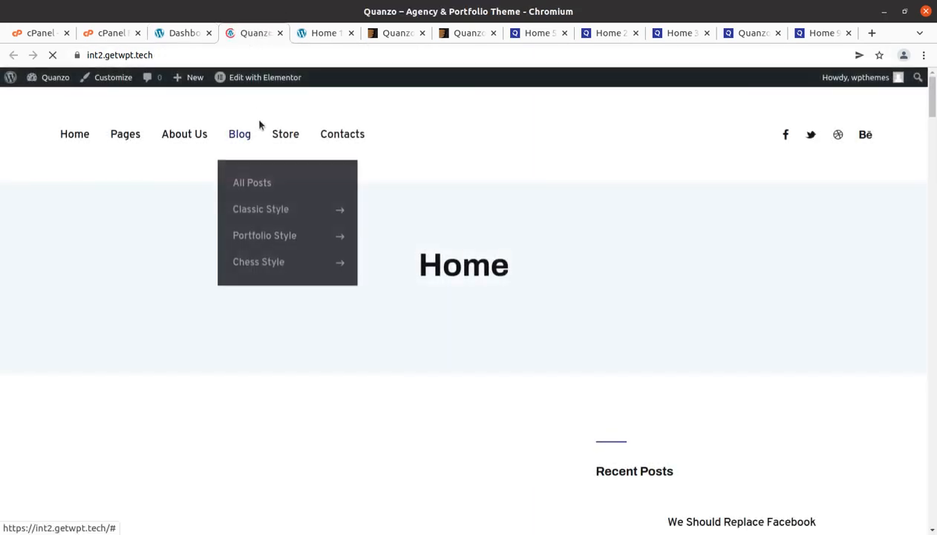
scroll(490, 347, "down", 3)
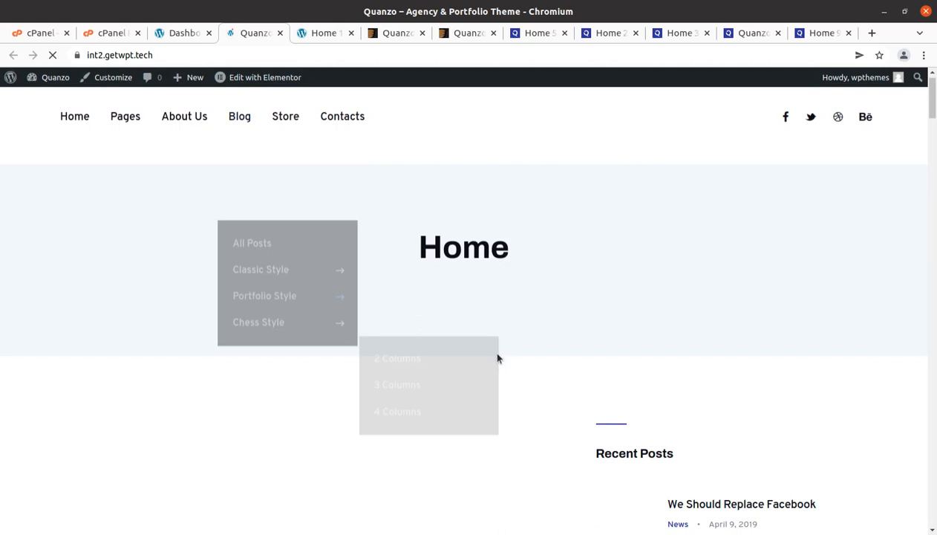
scroll(648, 396, "up", 3)
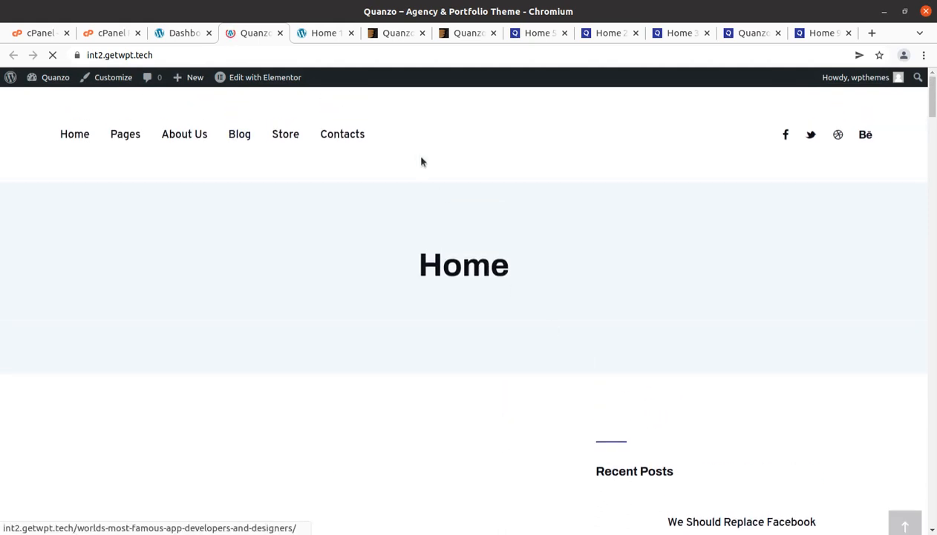
left_click(351, 34)
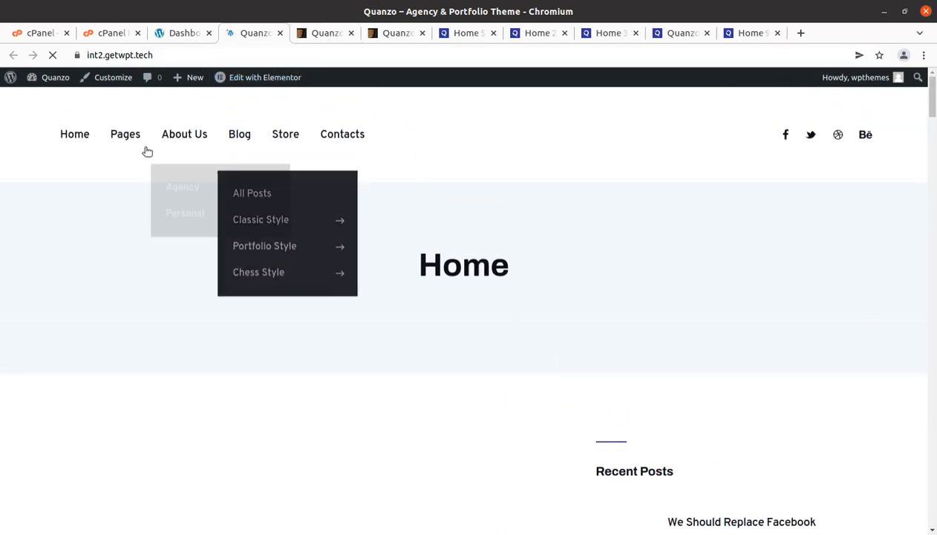
Open the imported Graphic Designer home page and look through its intro and portfolio sections.
mouse_move(82, 138)
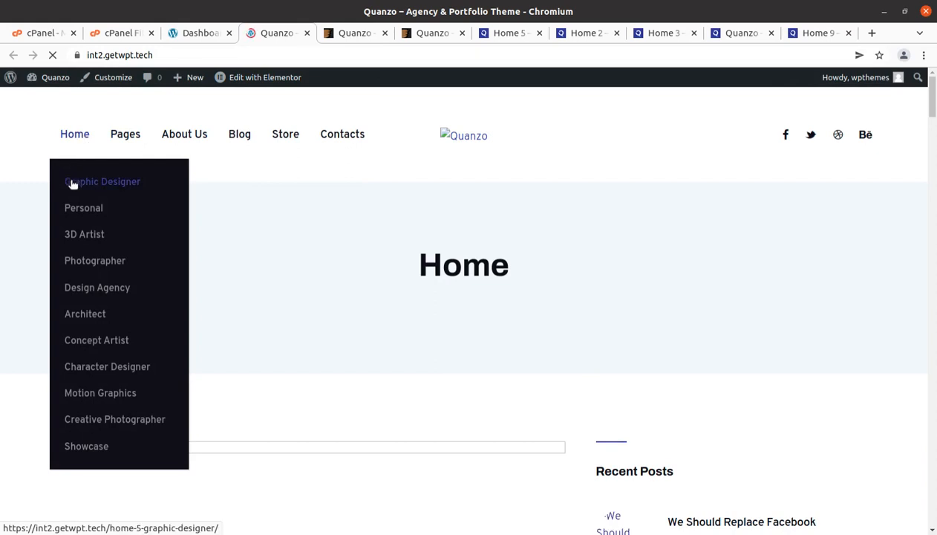
left_click(73, 185)
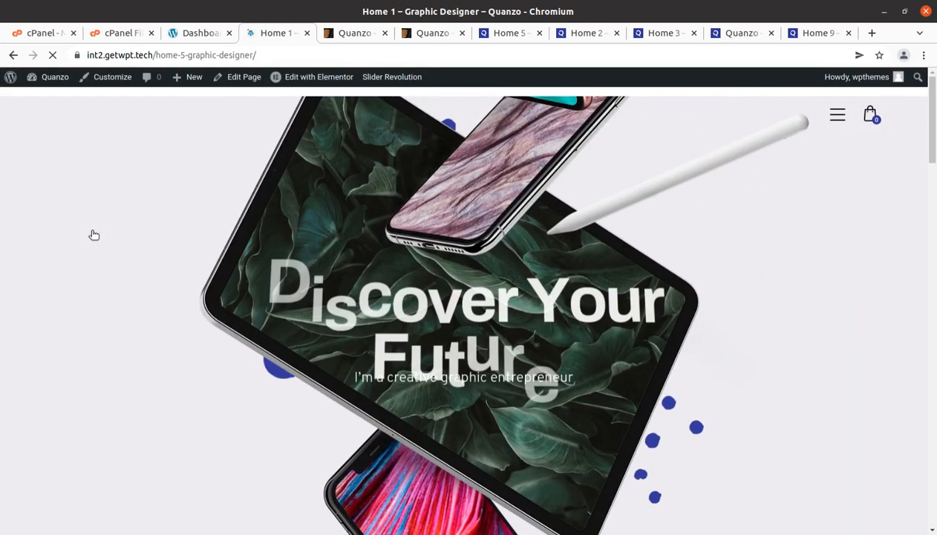
scroll(409, 359, "down", 4)
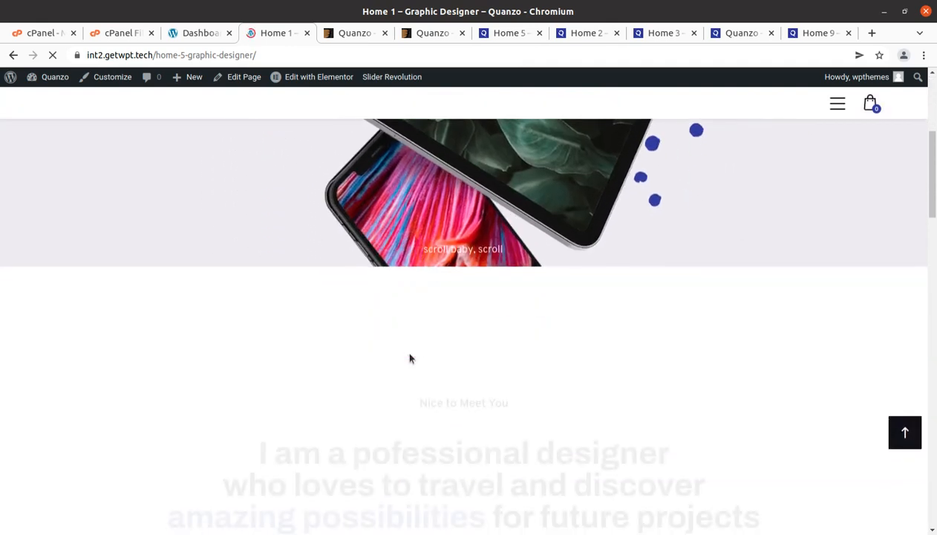
scroll(409, 359, "down", 5)
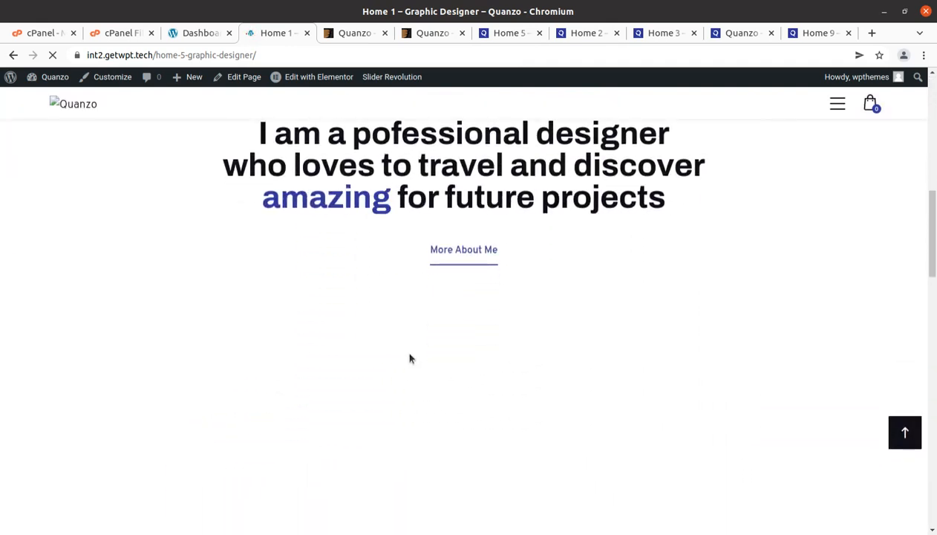
scroll(409, 358, "down", 2)
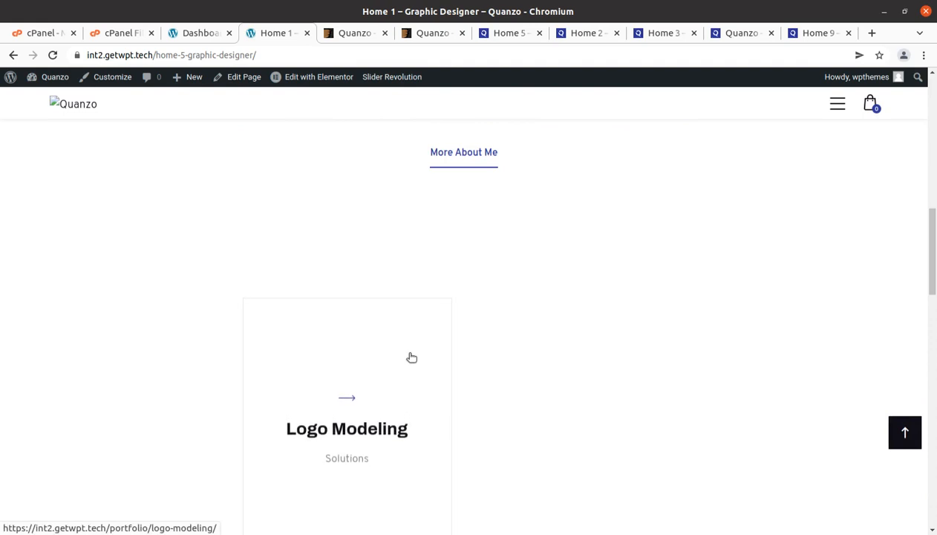
scroll(412, 358, "down", 1)
scroll(411, 358, "down", 3)
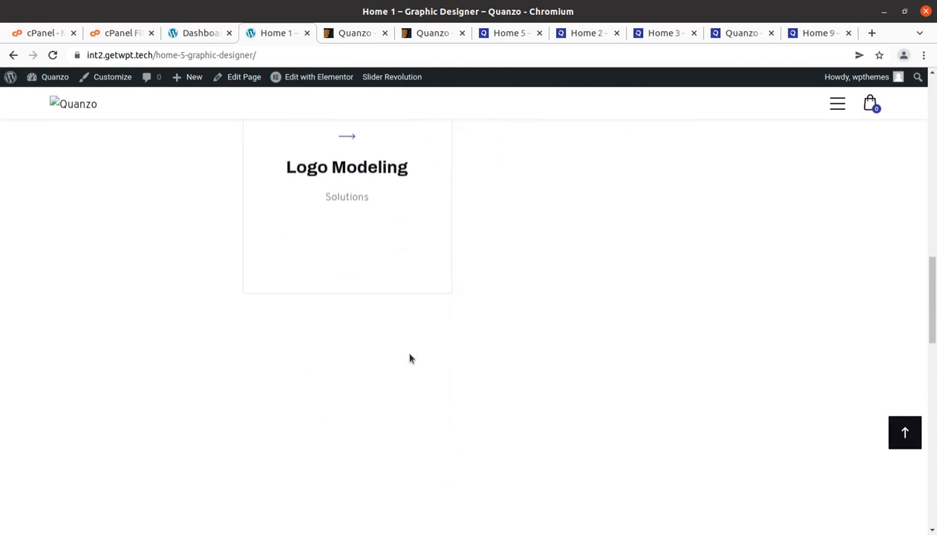
scroll(412, 358, "up", 3)
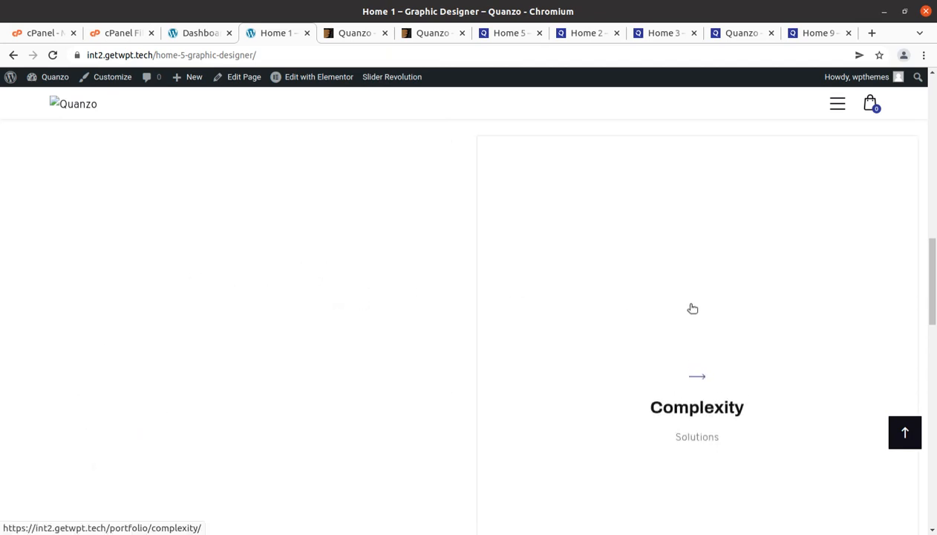
scroll(263, 194, "down", 2)
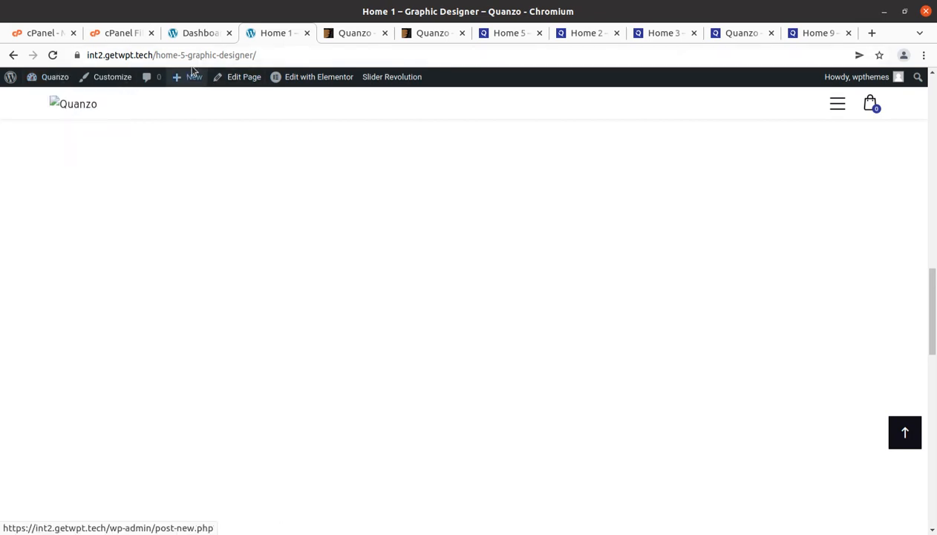
Return to the site root at int2.getwpt.tech and view the theme's original Home 2 – Personal demo for comparison.
left_click_drag(154, 55, 425, 71)
key("BackSpace")
key("Return")
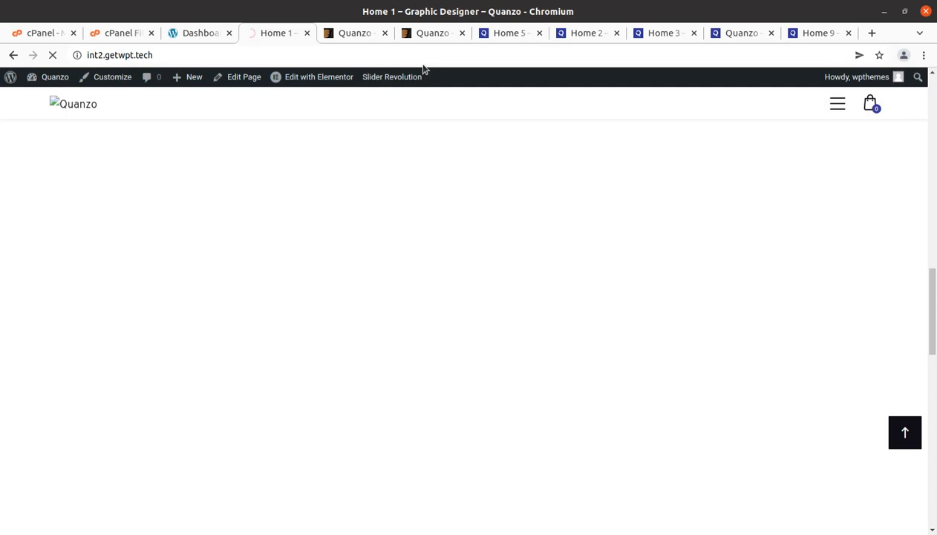
mouse_move(84, 134)
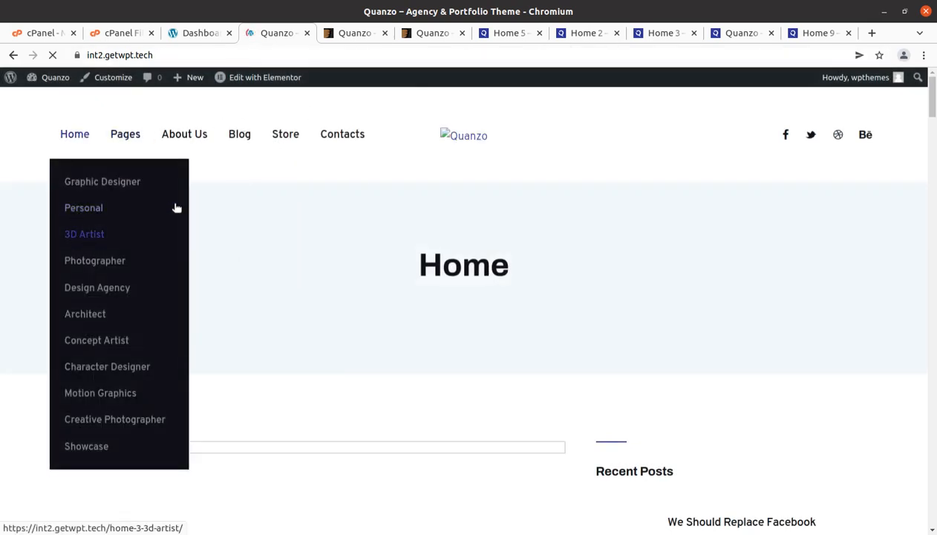
left_click(522, 32)
left_click(591, 33)
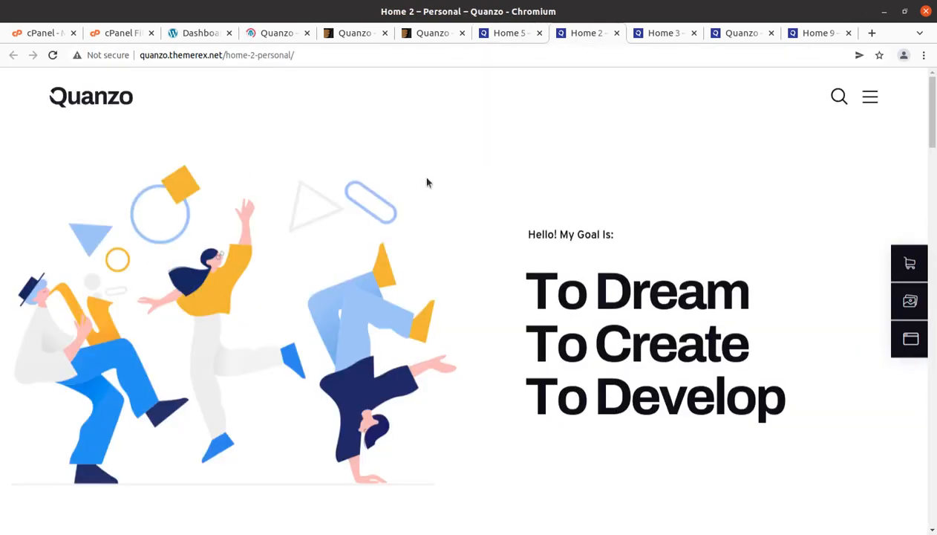
left_click(198, 33)
left_click(259, 34)
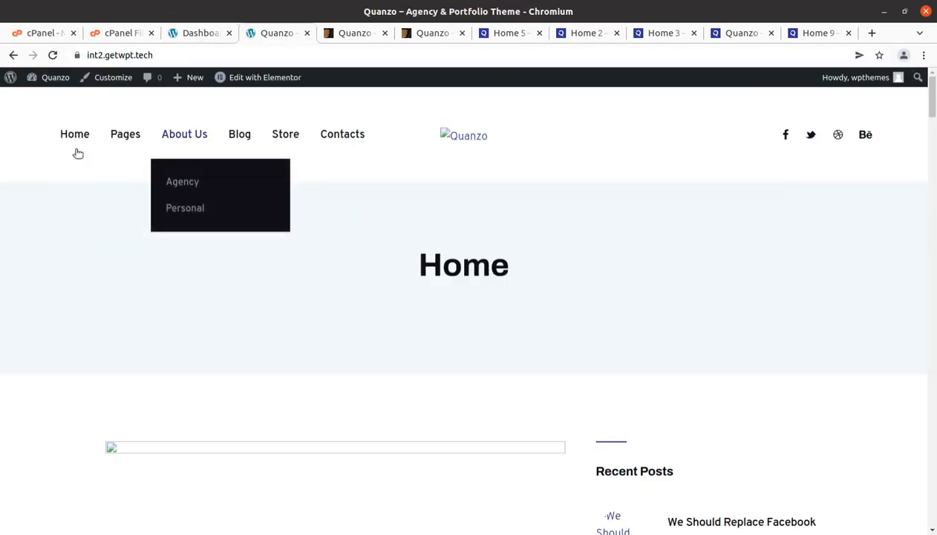
Open the imported Personal home page, filter its works by 3D Models, and look through the awards and news sections.
mouse_move(75, 153)
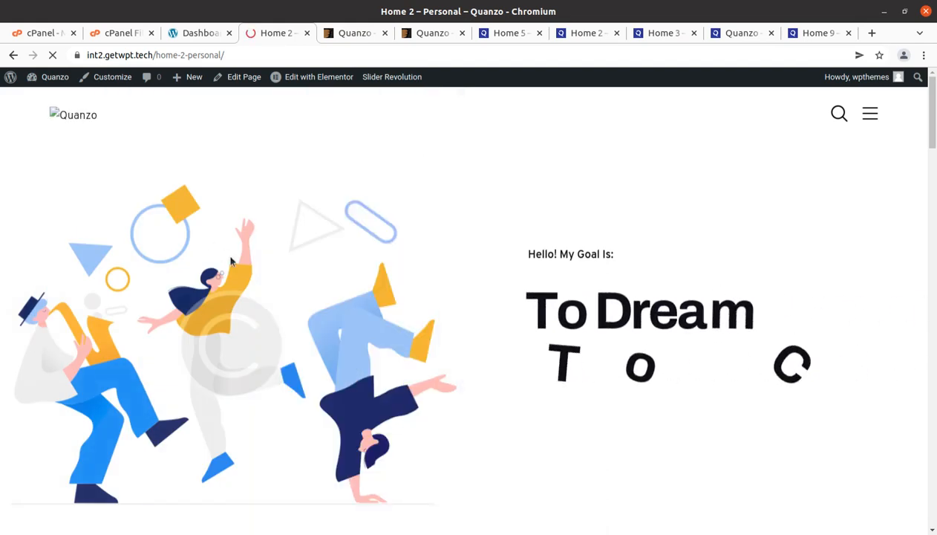
scroll(247, 274, "down", 1)
scroll(247, 273, "down", 5)
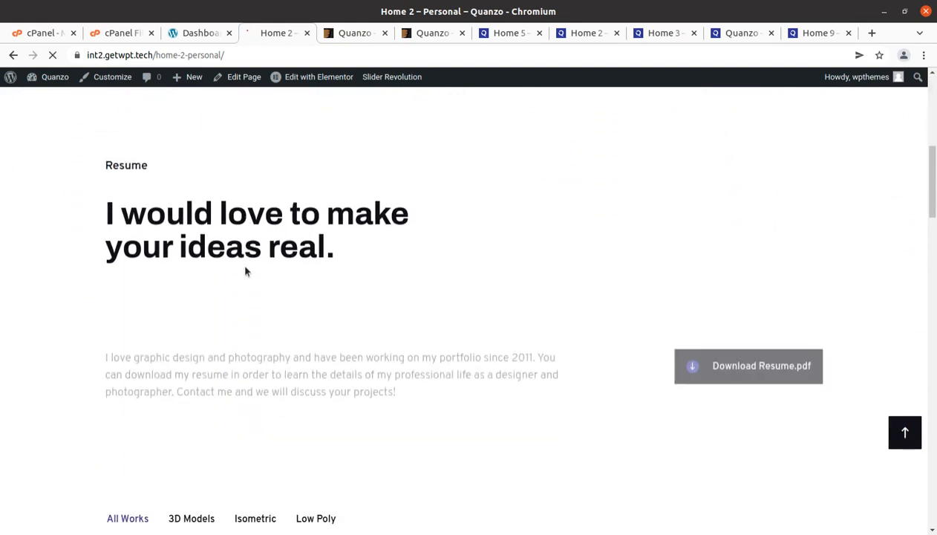
scroll(245, 270, "down", 4)
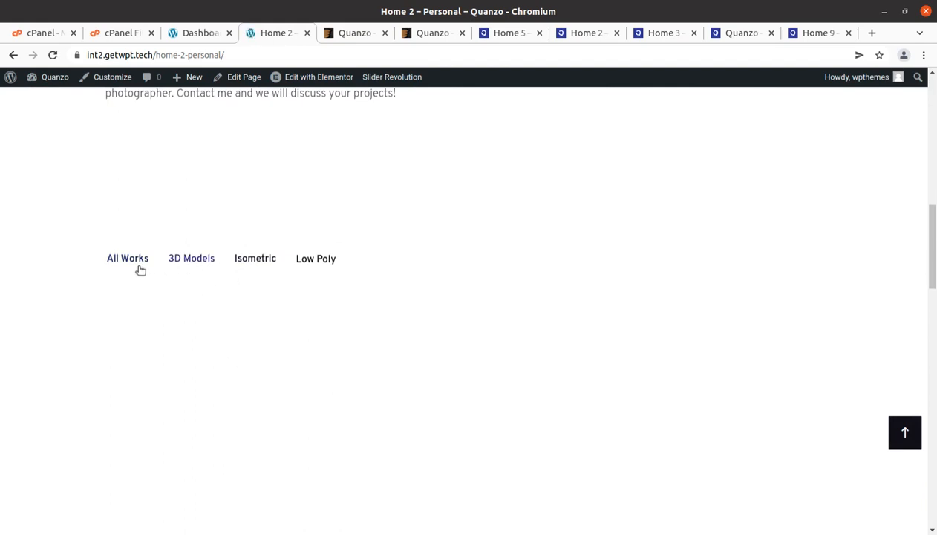
scroll(286, 287, "down", 2)
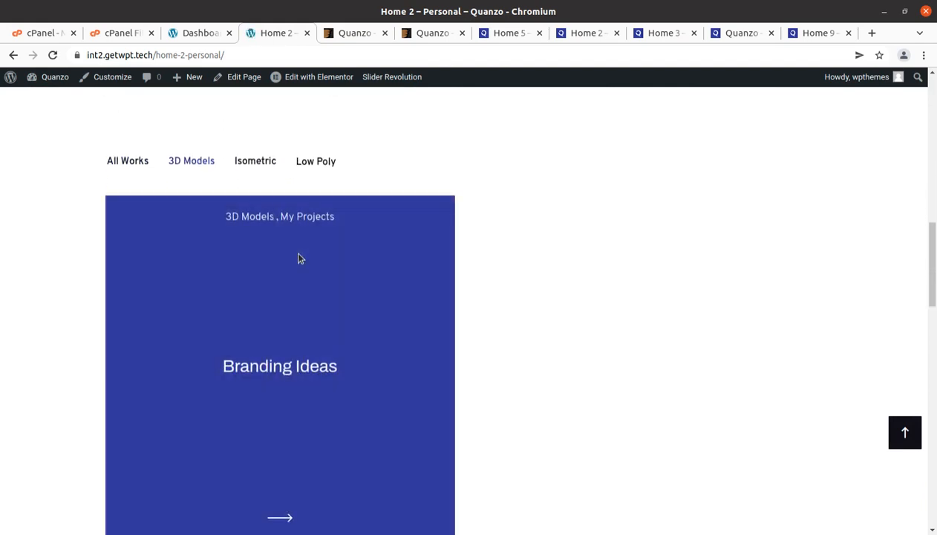
scroll(648, 307, "down", 3)
scroll(646, 305, "up", 3)
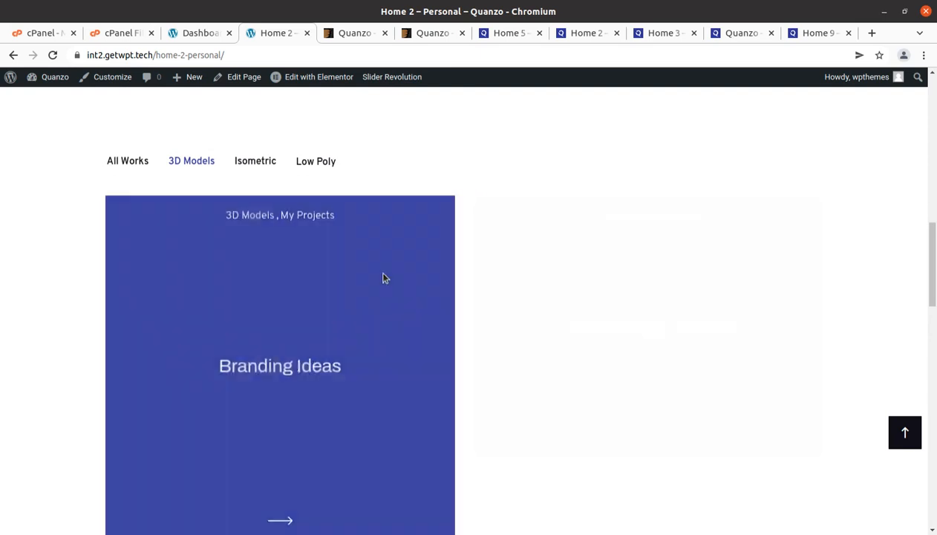
scroll(796, 317, "down", 10)
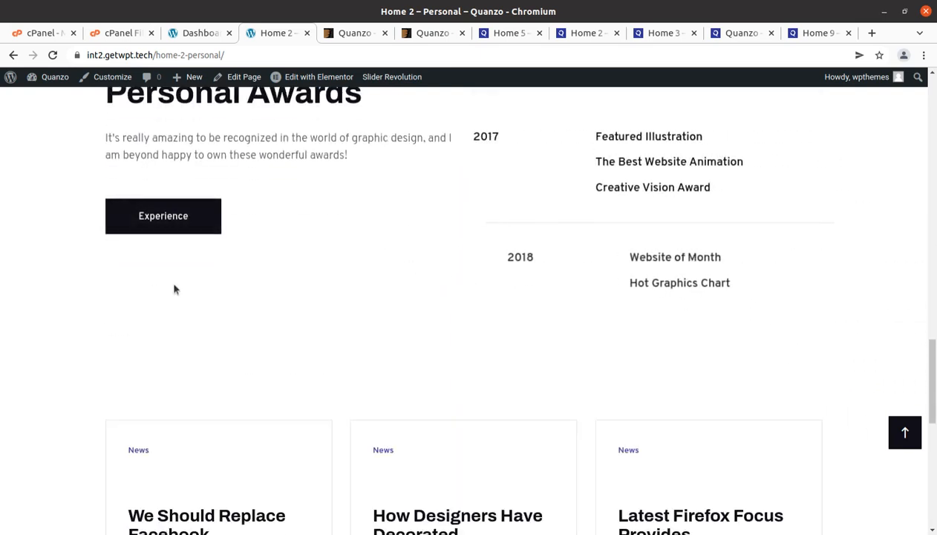
scroll(464, 307, "down", 5)
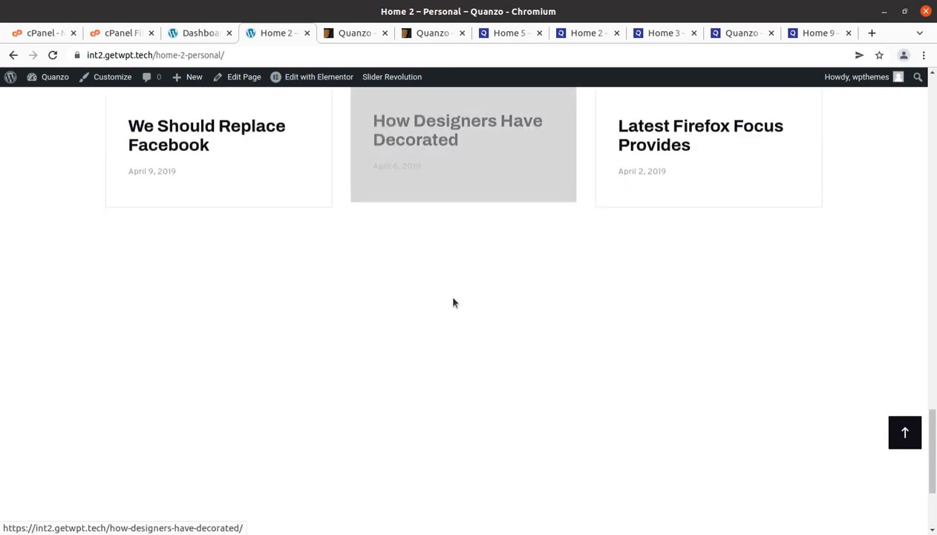
Open the news post "How Designers Have Decorated" and examine its content and sidebar.
scroll(445, 293, "up", 3)
left_click(409, 335)
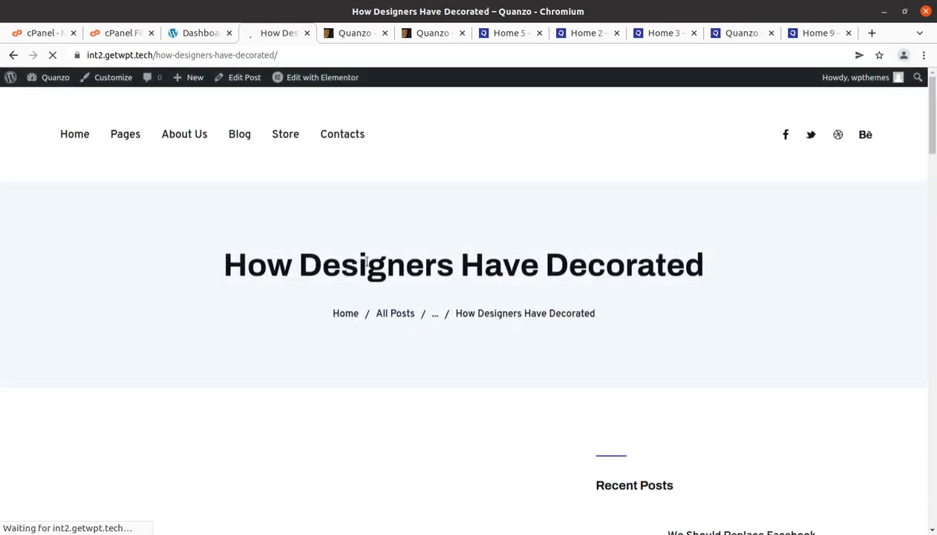
scroll(366, 260, "down", 2)
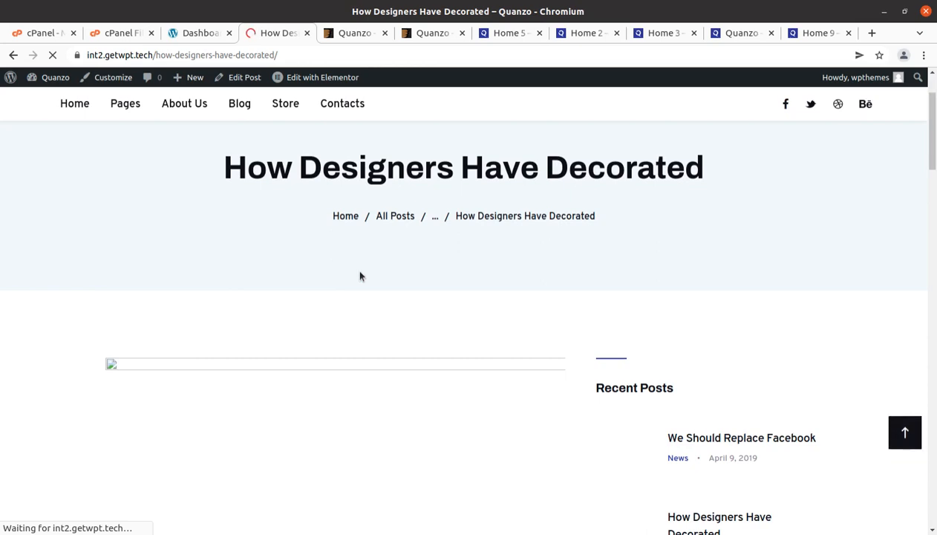
scroll(420, 361, "down", 3)
scroll(416, 341, "down", 5)
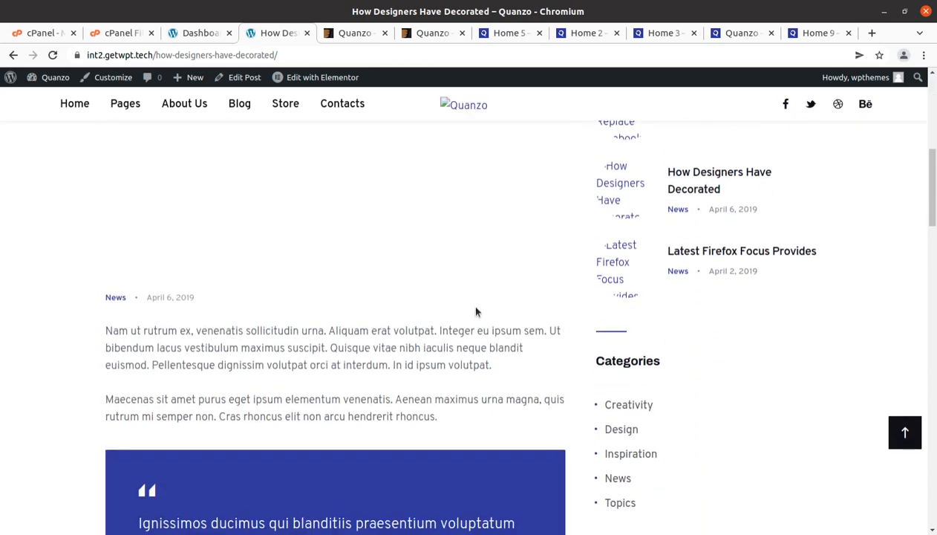
scroll(475, 311, "up", 9)
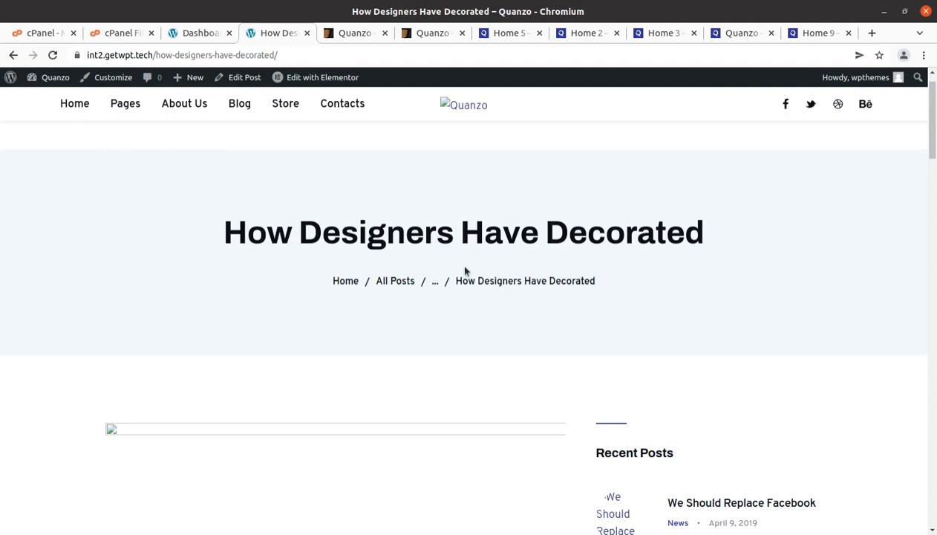
left_click(76, 105)
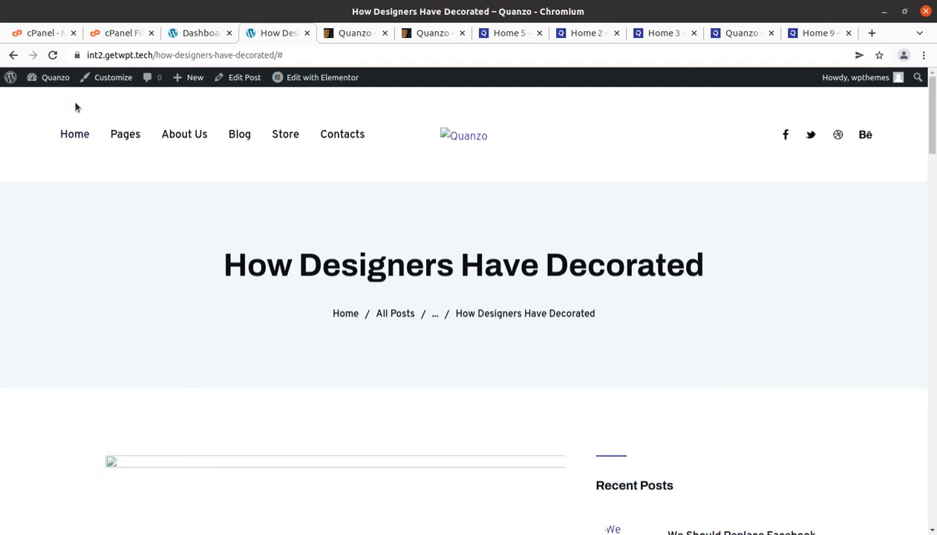
scroll(229, 223, "down", 9)
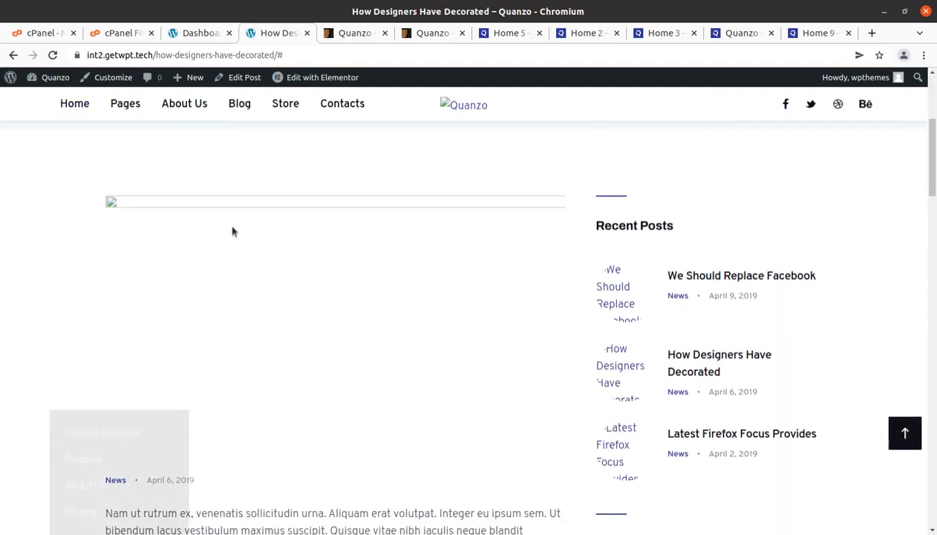
scroll(232, 226, "up", 3)
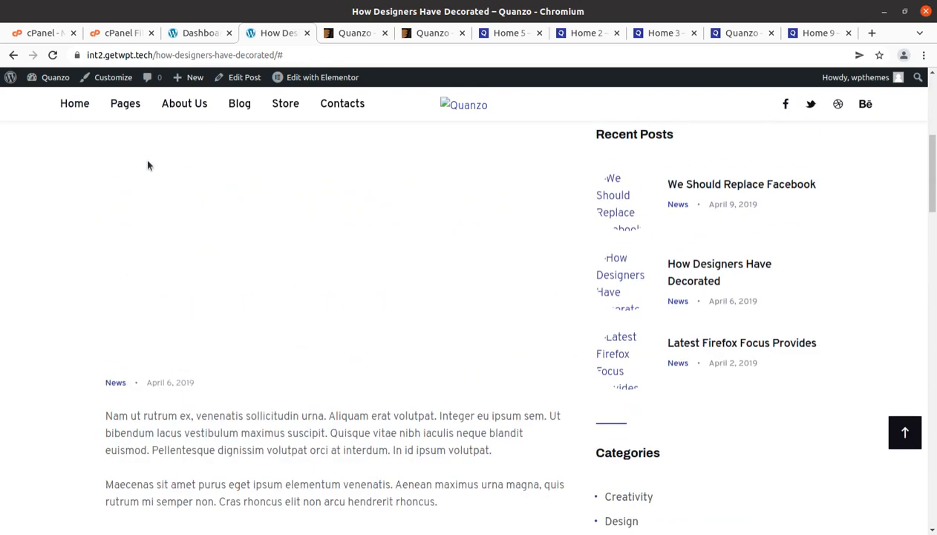
Open the Graphic Designer home page from the post and check its header and hero section again.
mouse_move(75, 105)
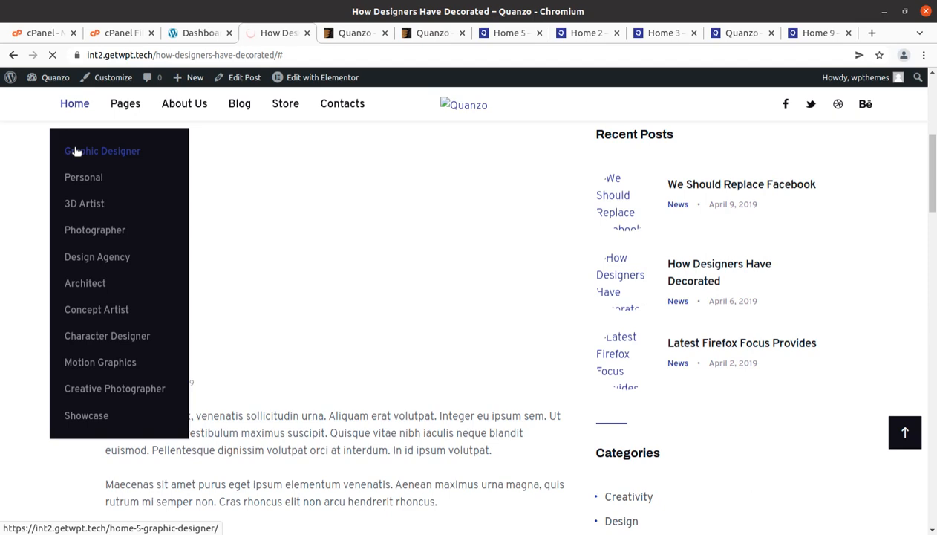
left_click(76, 152)
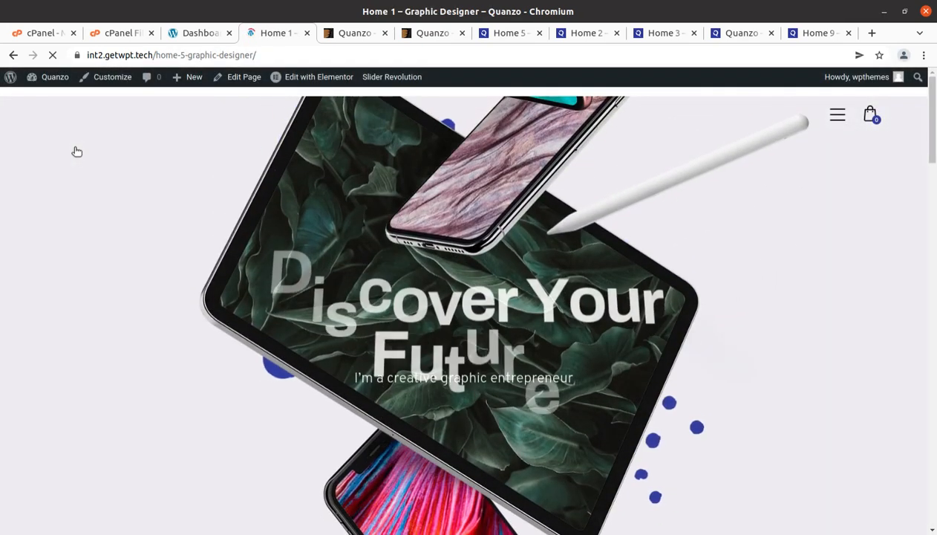
scroll(361, 228, "down", 2)
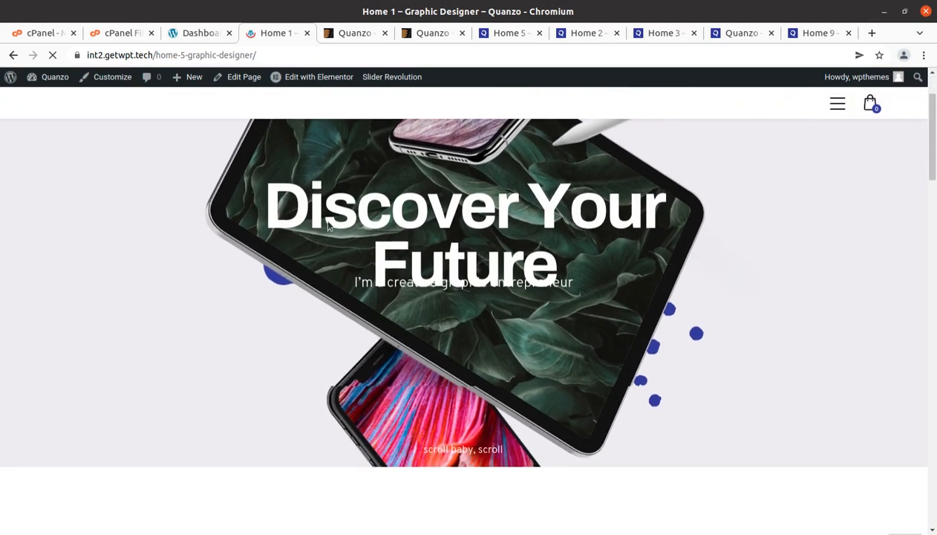
scroll(312, 258, "down", 3)
scroll(312, 259, "up", 3)
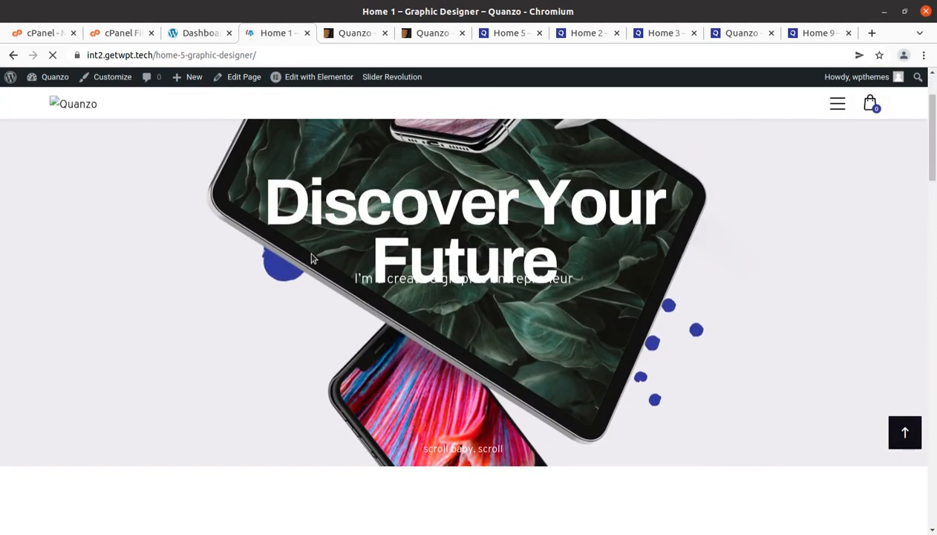
Switch to the WordPress dashboard, reload it, and open the list of all portfolio items in a new tab.
left_click(212, 37)
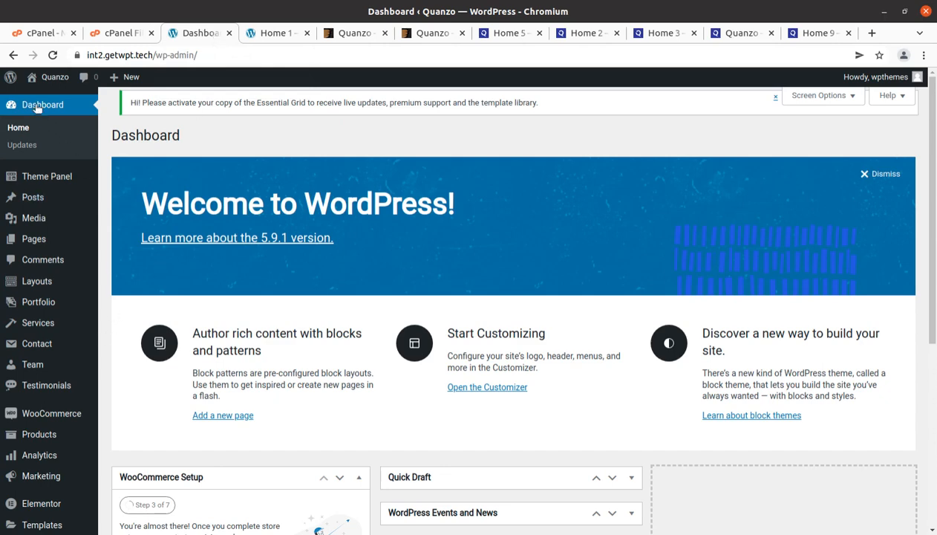
left_click(52, 59)
mouse_move(43, 188)
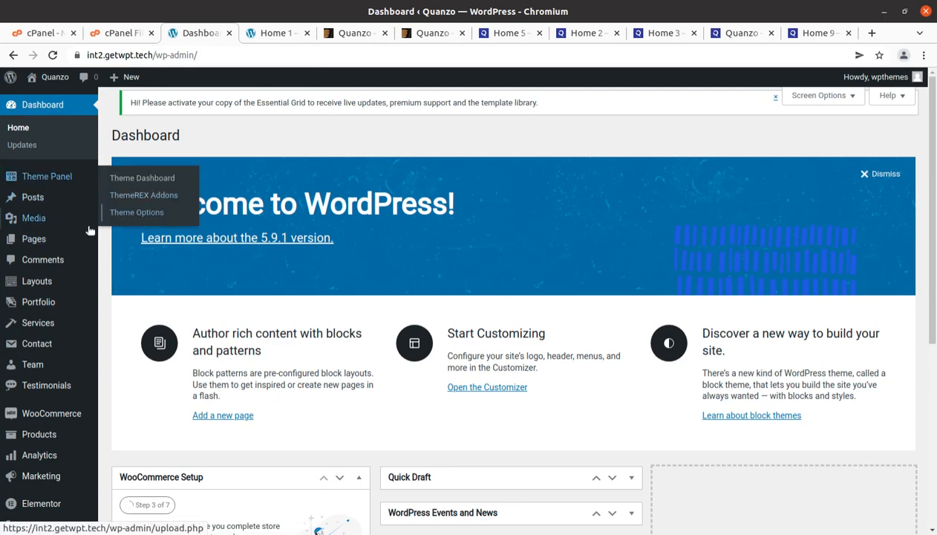
mouse_move(45, 307)
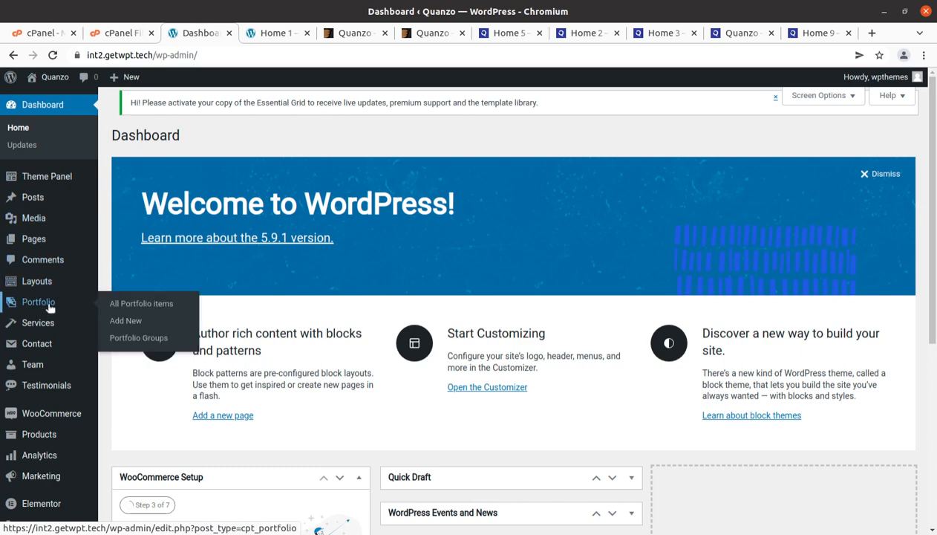
middle_click(128, 303)
left_click(239, 34)
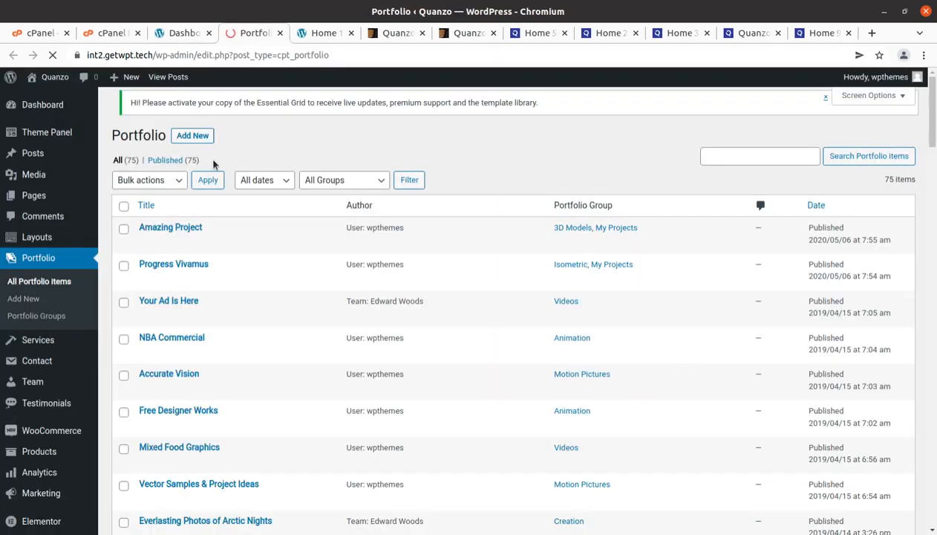
Look through the imported portfolio items, checking their titles, authors and portfolio groups.
scroll(210, 259, "down", 6)
scroll(209, 266, "down", 9)
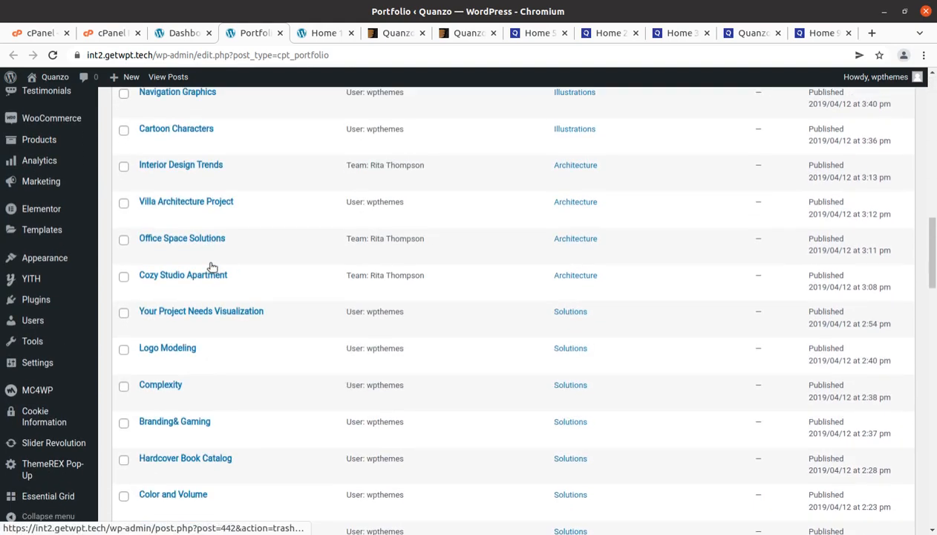
scroll(212, 265, "up", 11)
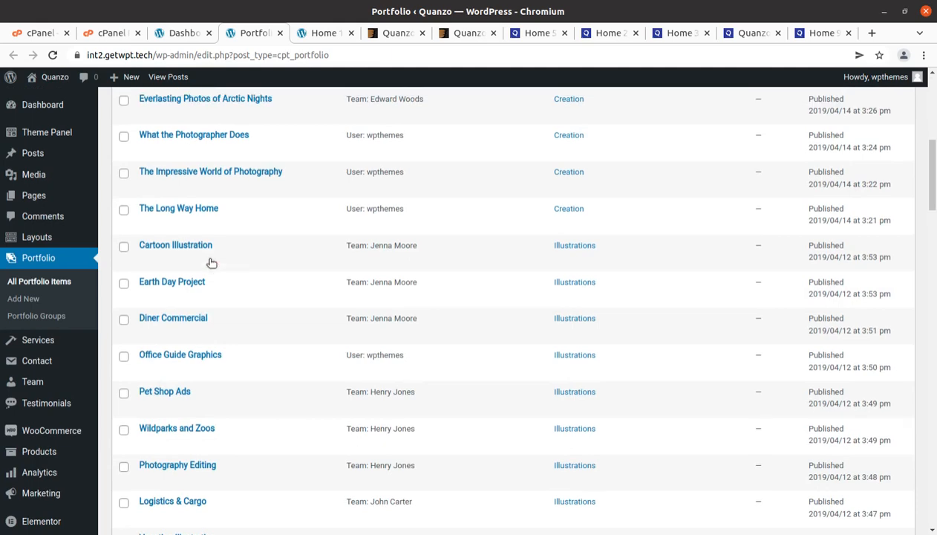
scroll(248, 262, "up", 3)
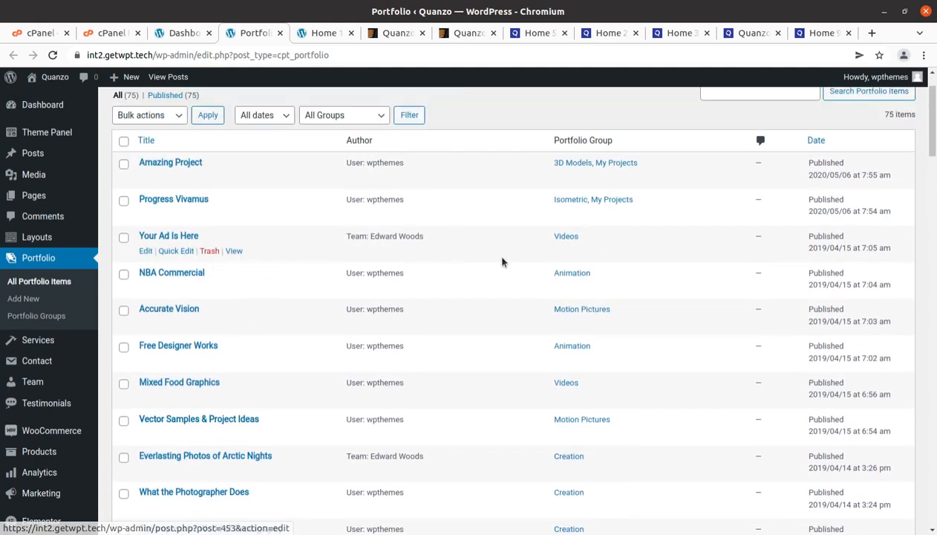
scroll(497, 261, "down", 4)
scroll(293, 261, "down", 5)
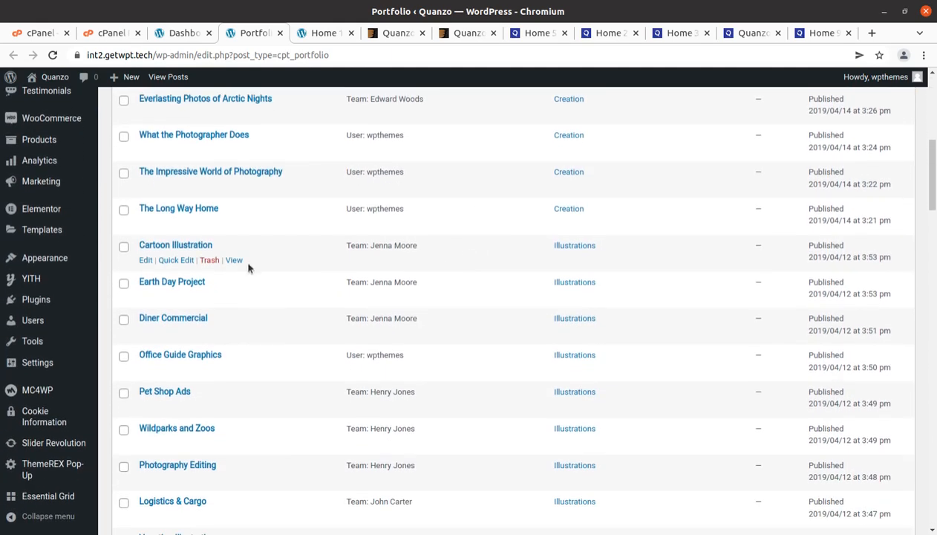
scroll(208, 269, "down", 2)
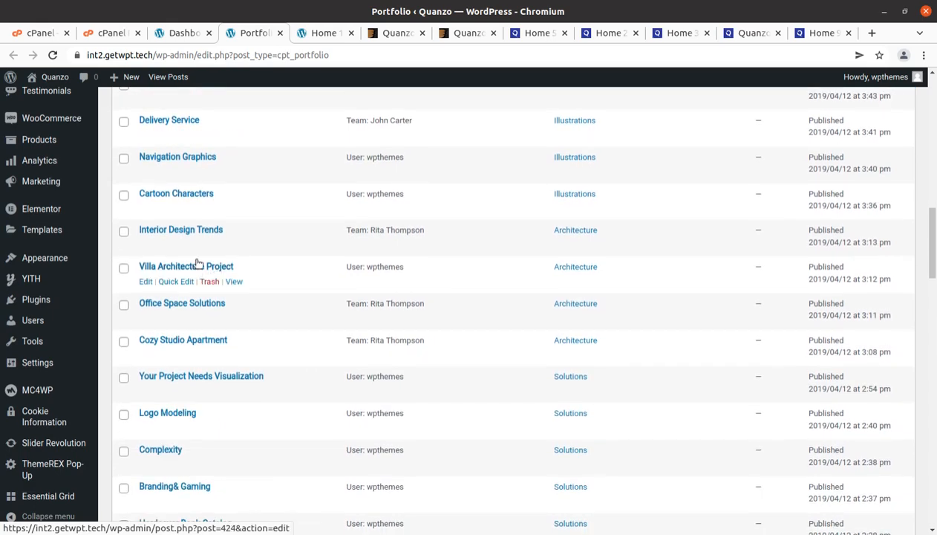
scroll(177, 357, "down", 1)
scroll(177, 360, "down", 6)
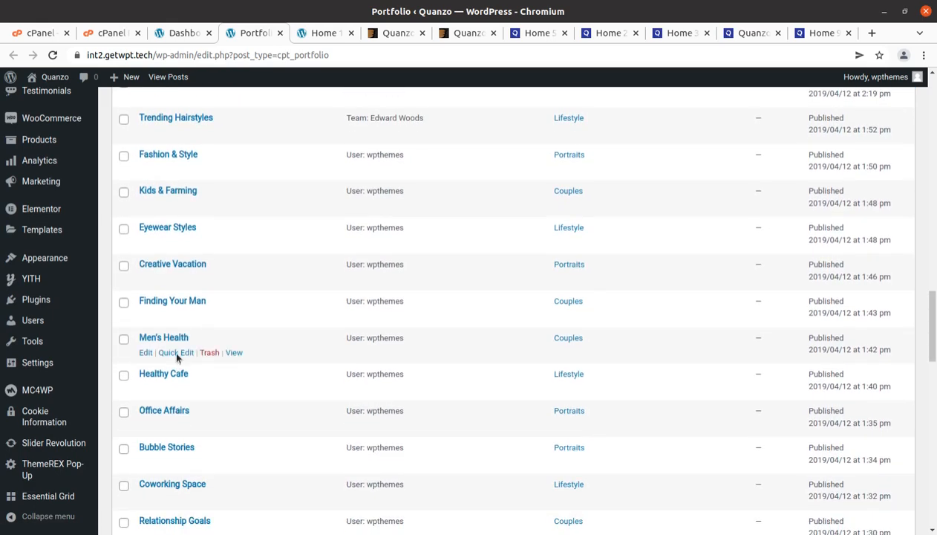
scroll(177, 276, "up", 6)
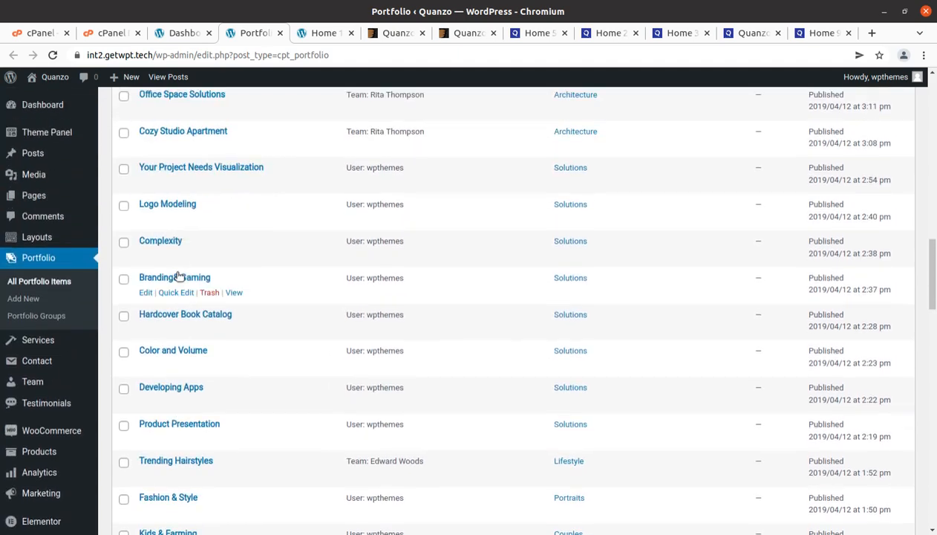
scroll(178, 274, "up", 7)
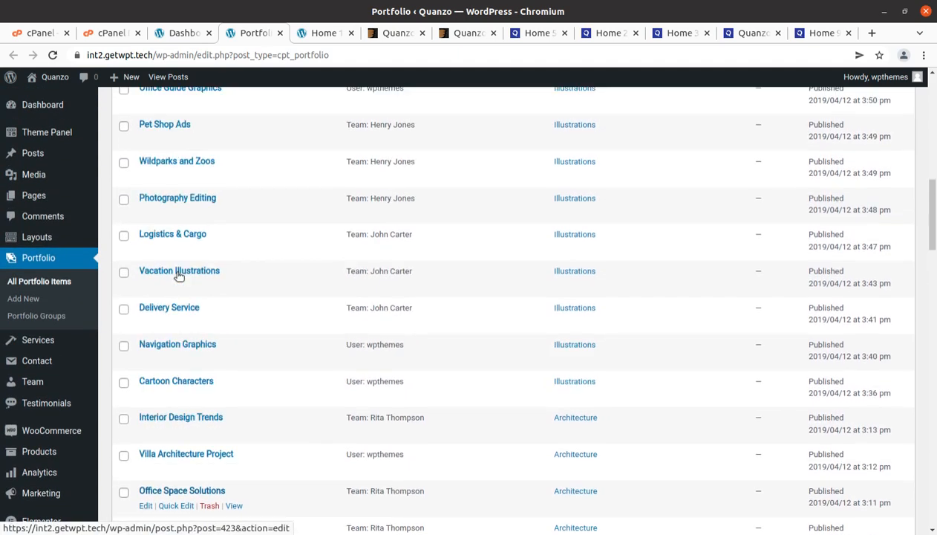
scroll(178, 274, "up", 2)
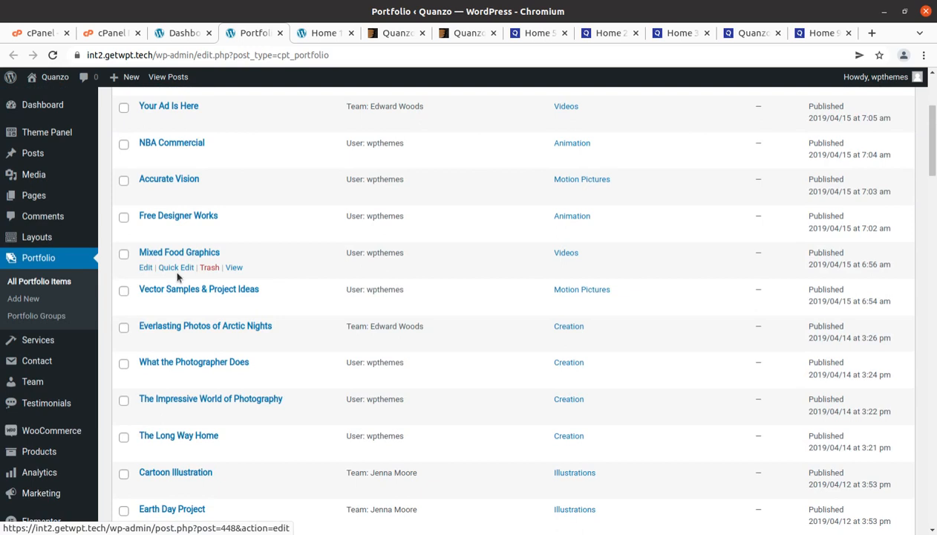
scroll(178, 274, "up", 3)
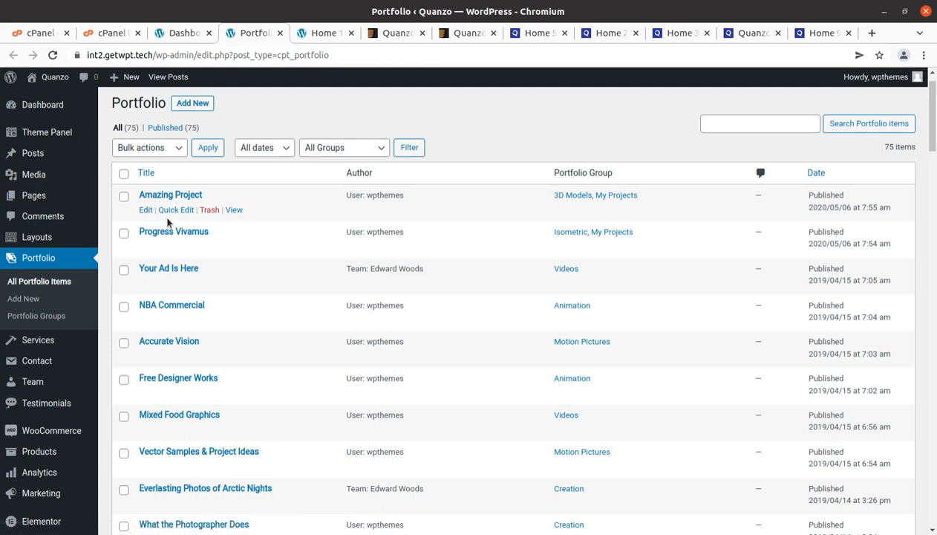
Open the portfolio item "Amazing Project" for editing and view its project details and gallery options.
left_click(145, 210)
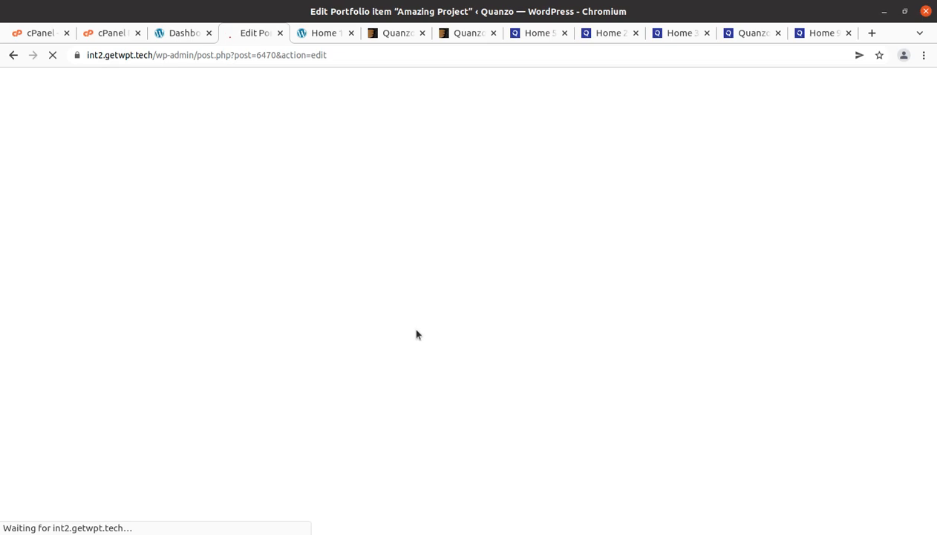
scroll(416, 330, "down", 5)
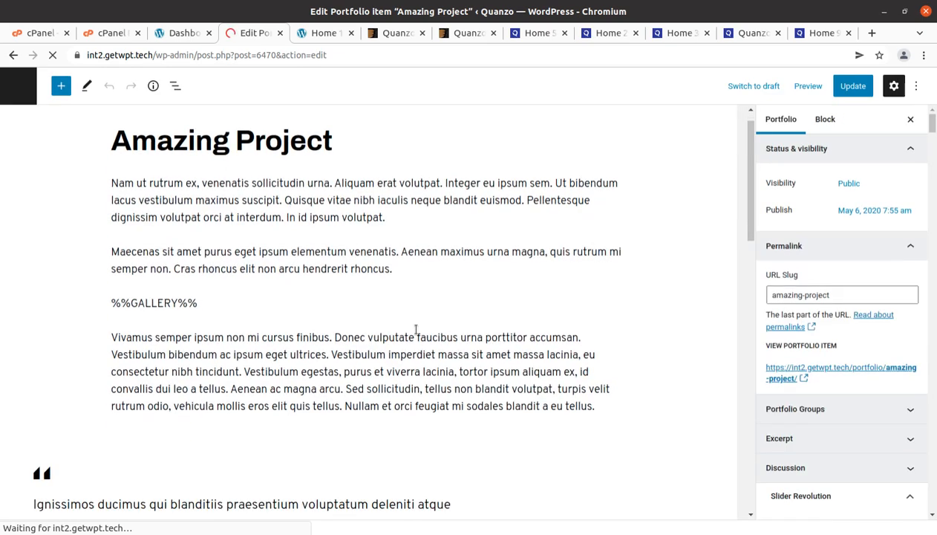
scroll(416, 329, "down", 5)
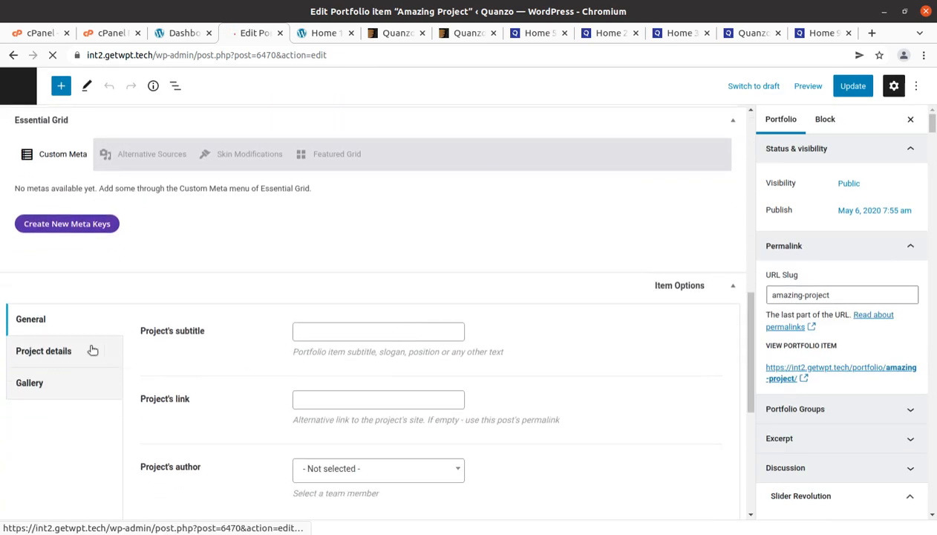
left_click(40, 352)
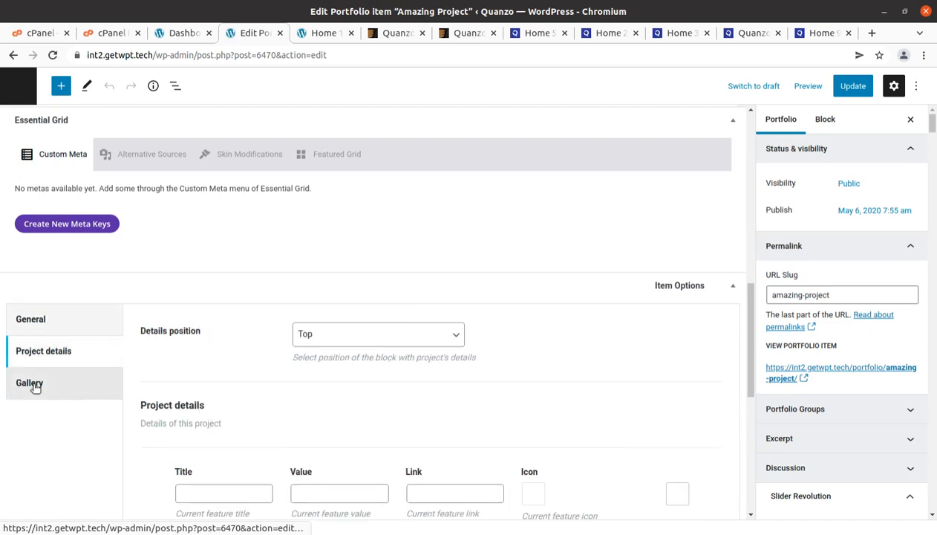
left_click(31, 384)
scroll(292, 372, "down", 2)
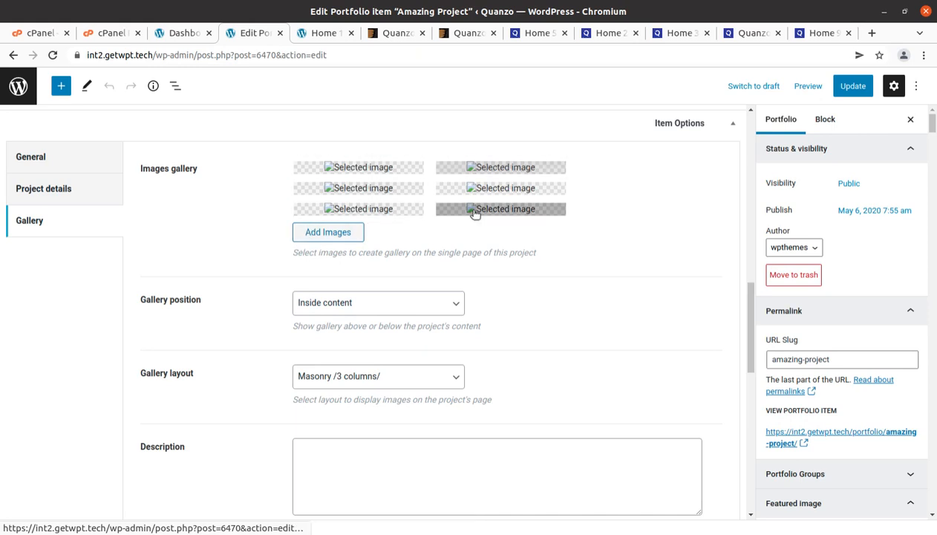
Review the remaining item options and theme options of "Amazing Project", and return to the portfolio list.
scroll(452, 287, "down", 1)
scroll(452, 287, "down", 8)
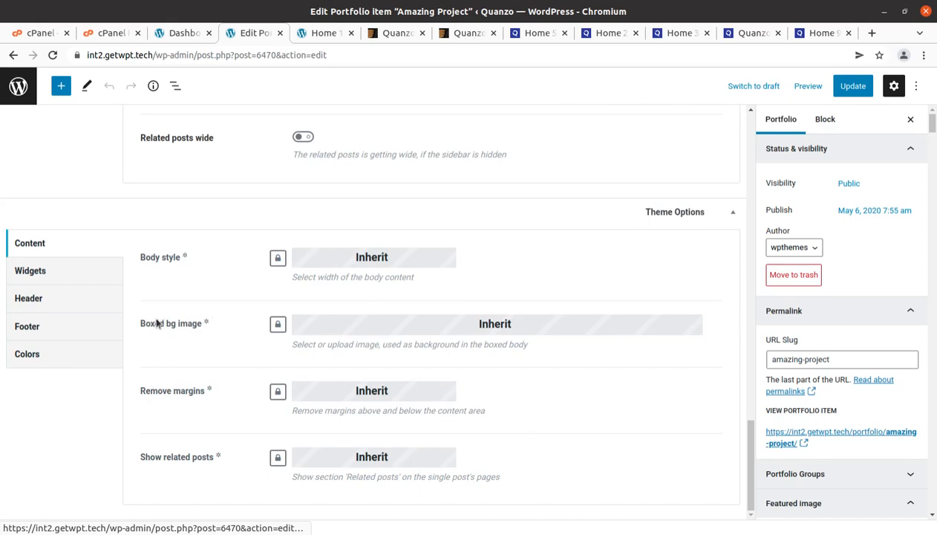
scroll(200, 292, "up", 10)
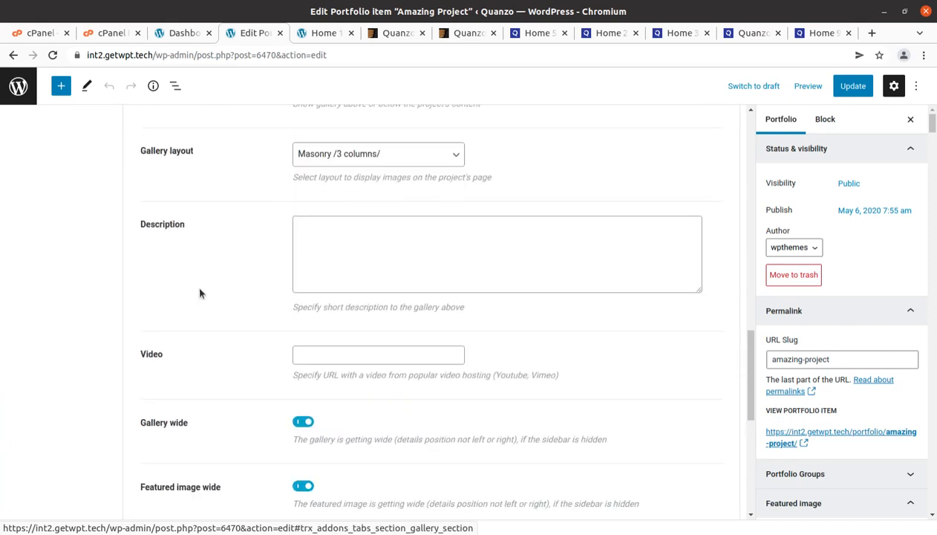
scroll(209, 286, "up", 7)
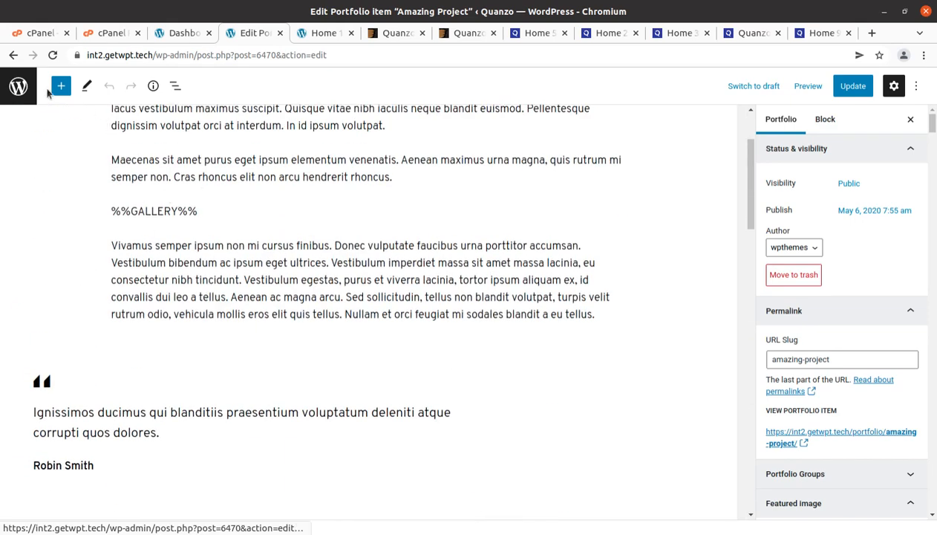
left_click(15, 58)
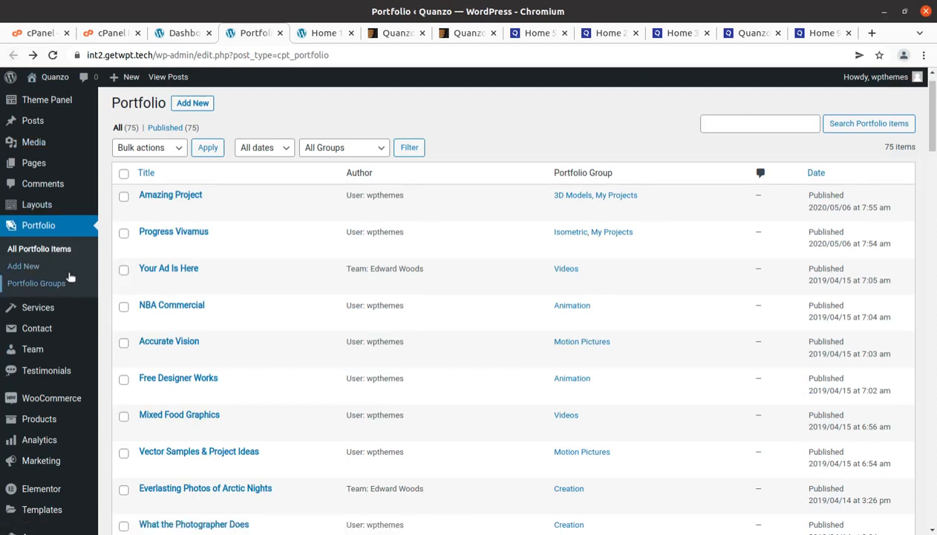
Open the list of all services, skim the "Maintenance" service in the editor, and return to the list.
mouse_move(51, 316)
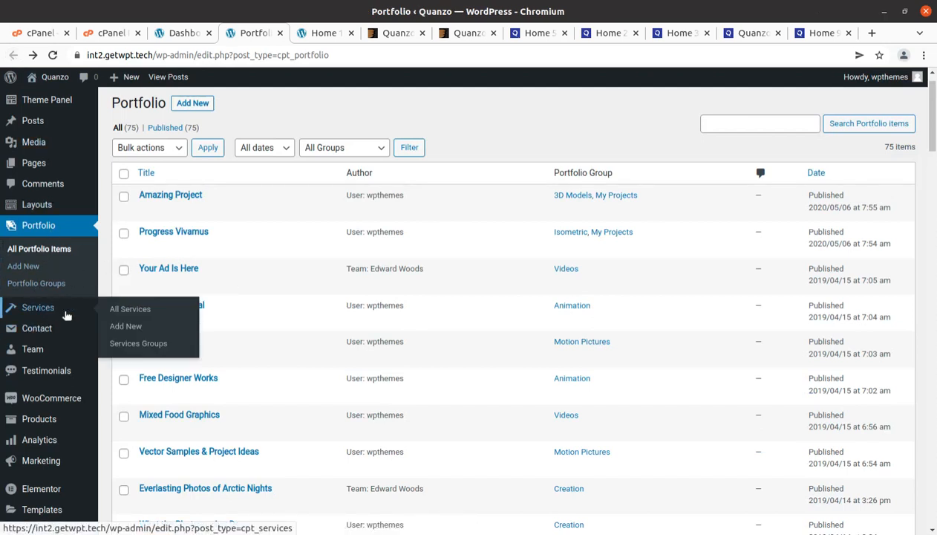
left_click(130, 309)
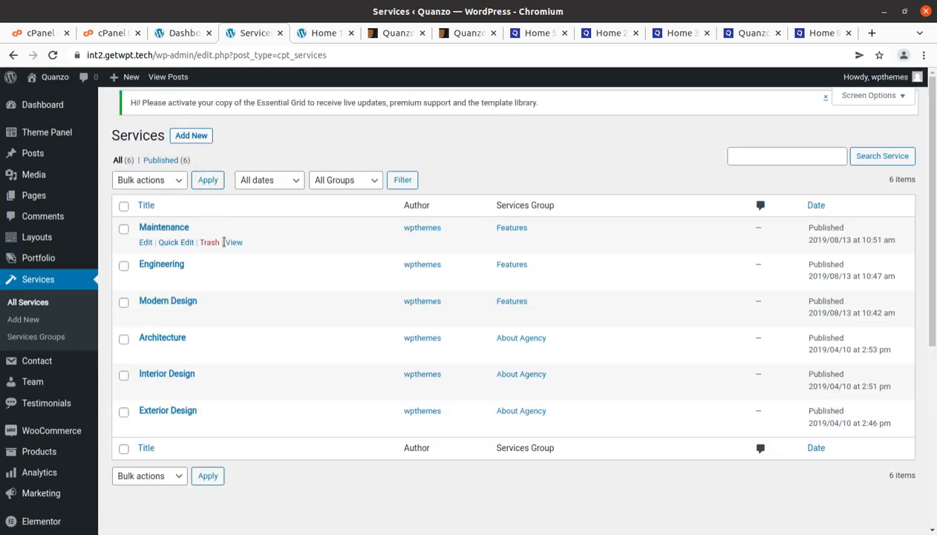
left_click(146, 242)
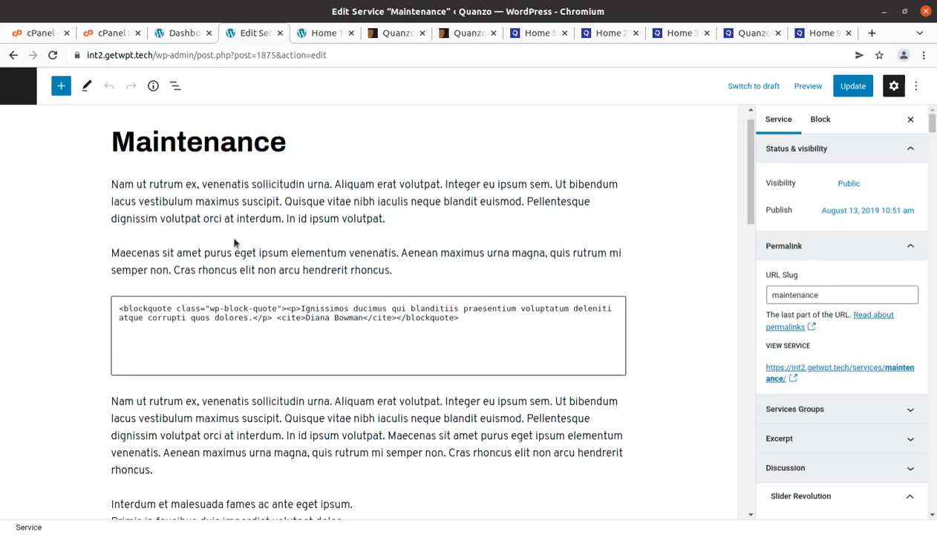
scroll(234, 243, "down", 7)
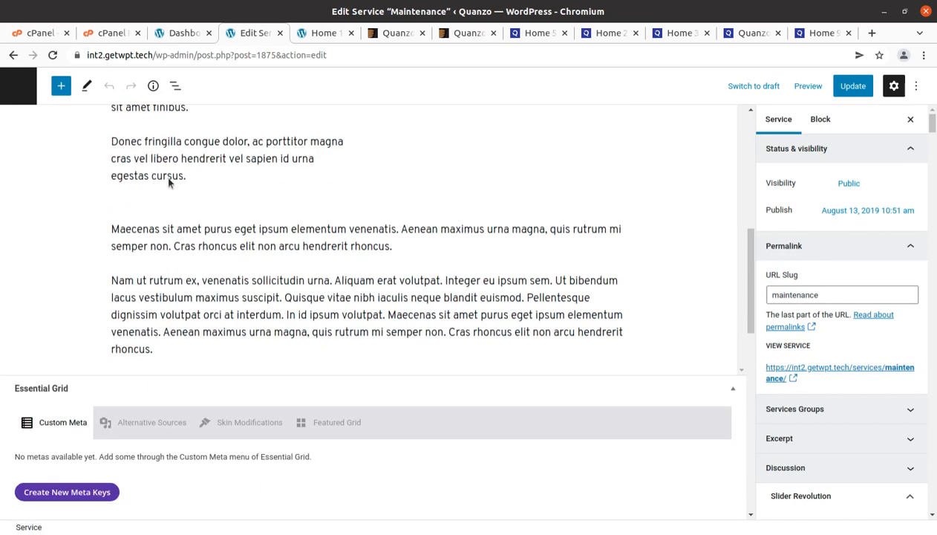
left_click(13, 55)
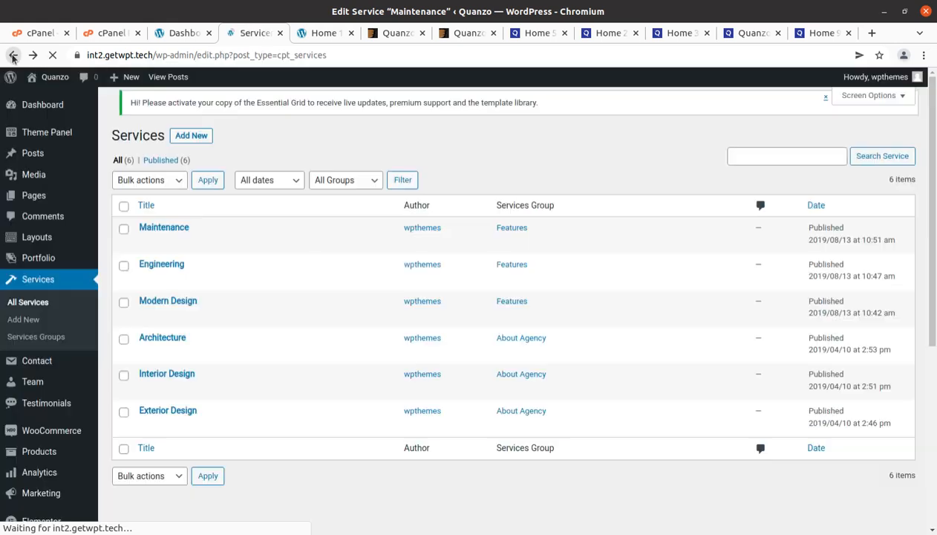
Reopen the "Maintenance" service for editing and view its Essential Grid settings for Alternative Sources, Skin Modifications and Featured Grid.
left_click(149, 245)
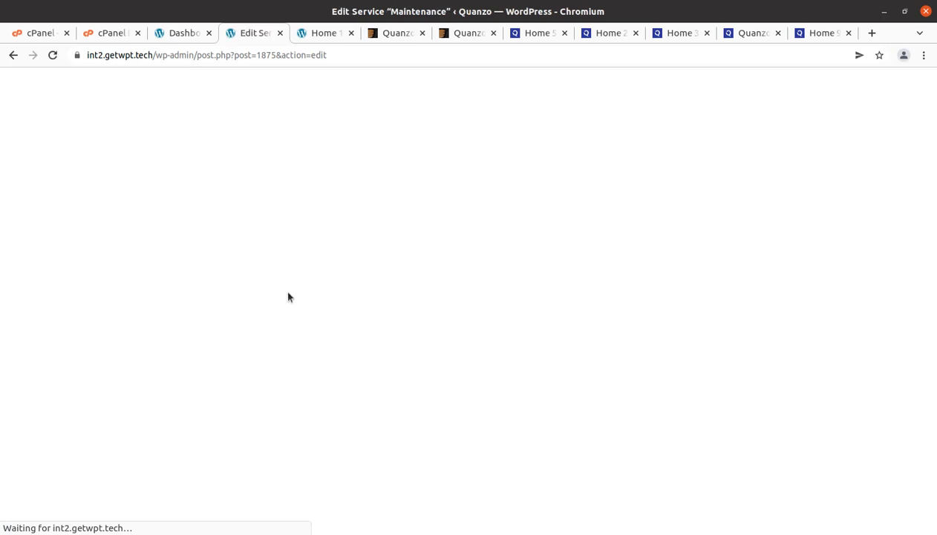
scroll(286, 315, "down", 10)
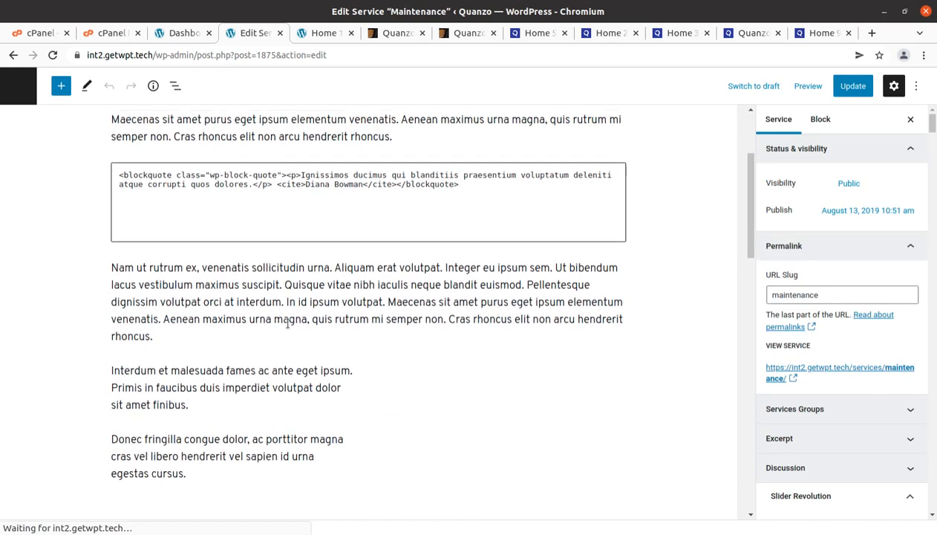
scroll(293, 336, "down", 1)
left_click(148, 262)
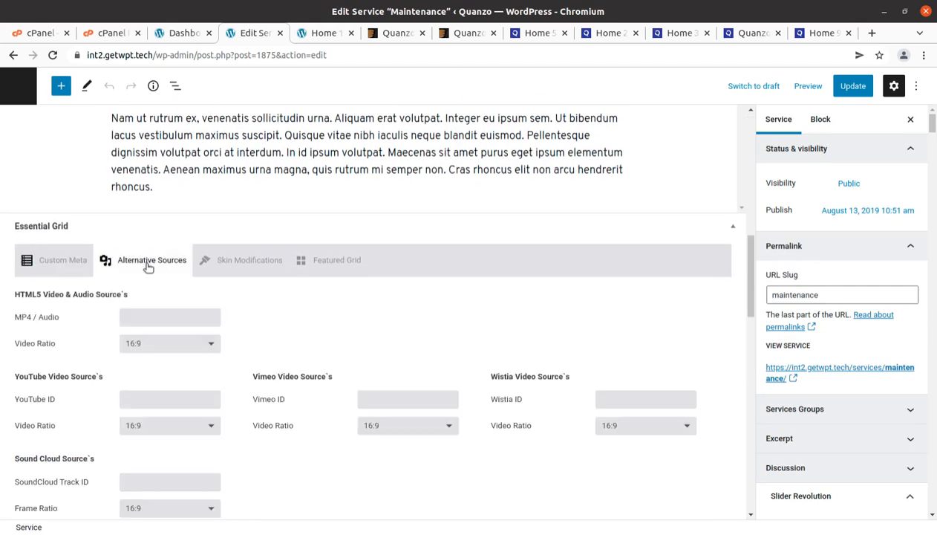
left_click(245, 262)
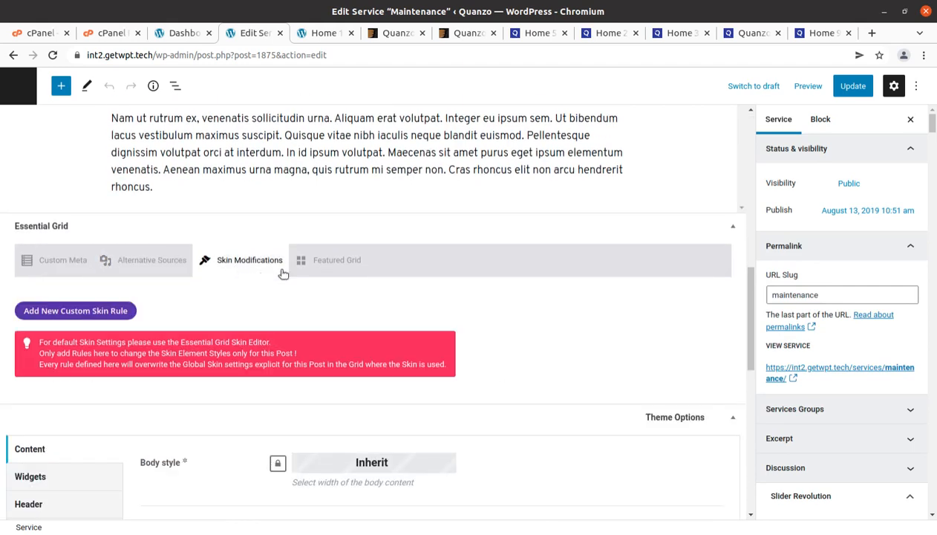
left_click(338, 265)
Check the theme options of the "Maintenance" service and return to the services list.
scroll(233, 286, "down", 3)
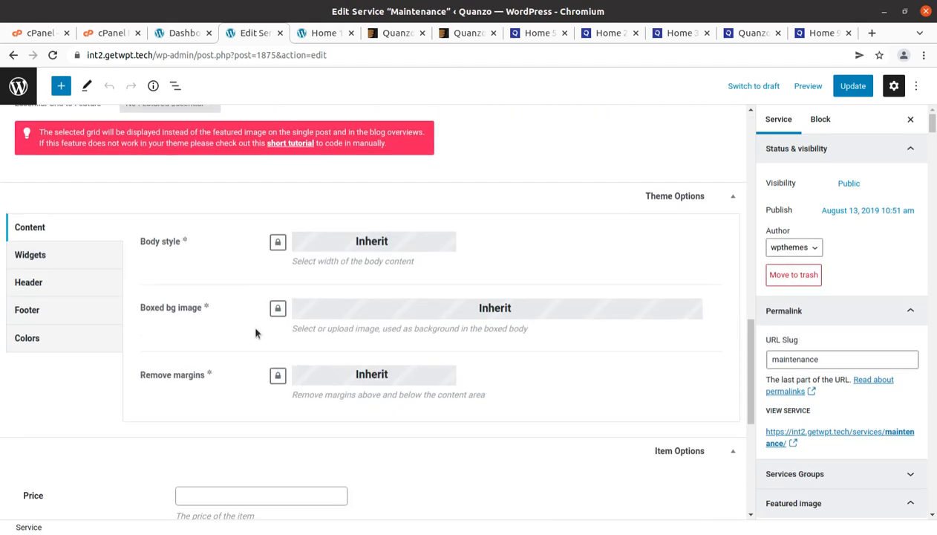
scroll(58, 219, "up", 10)
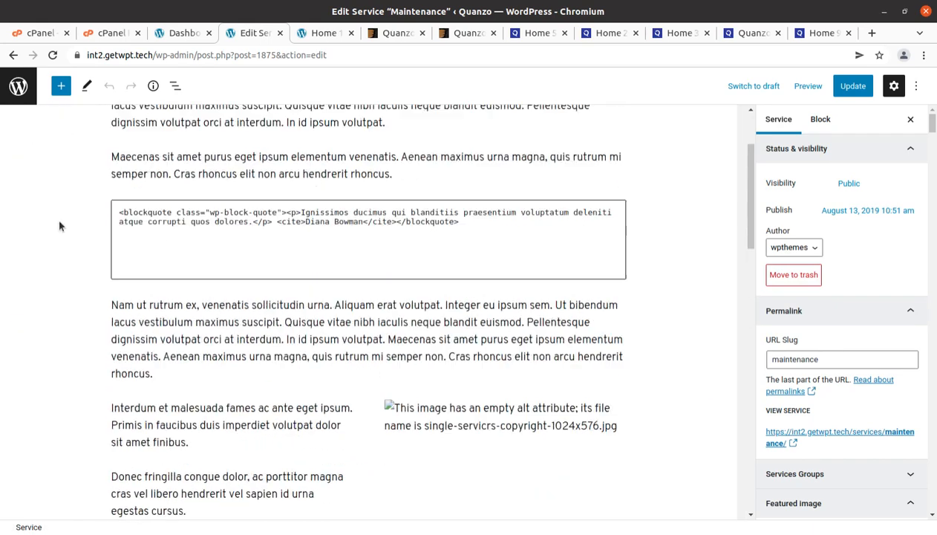
left_click(14, 56)
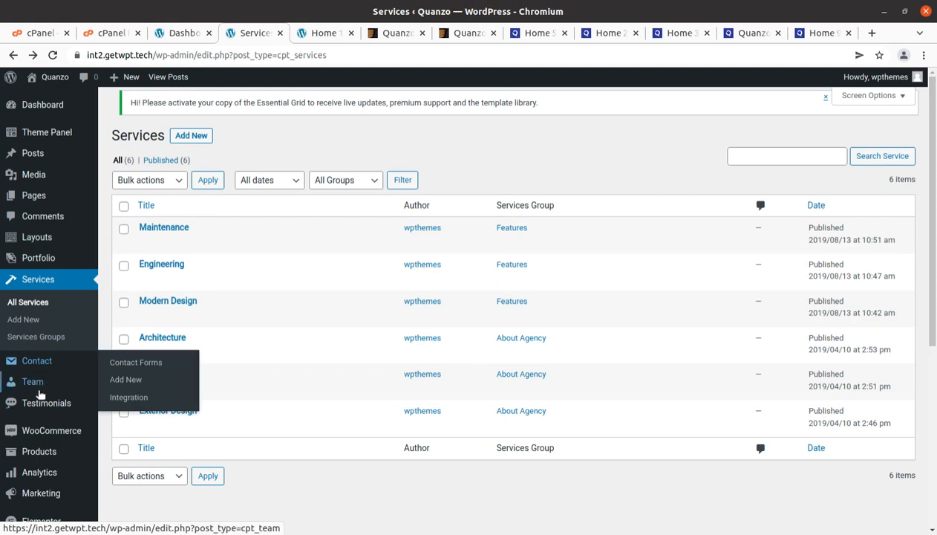
Open the list of all team members and look through its entries.
mouse_move(39, 389)
left_click(125, 384)
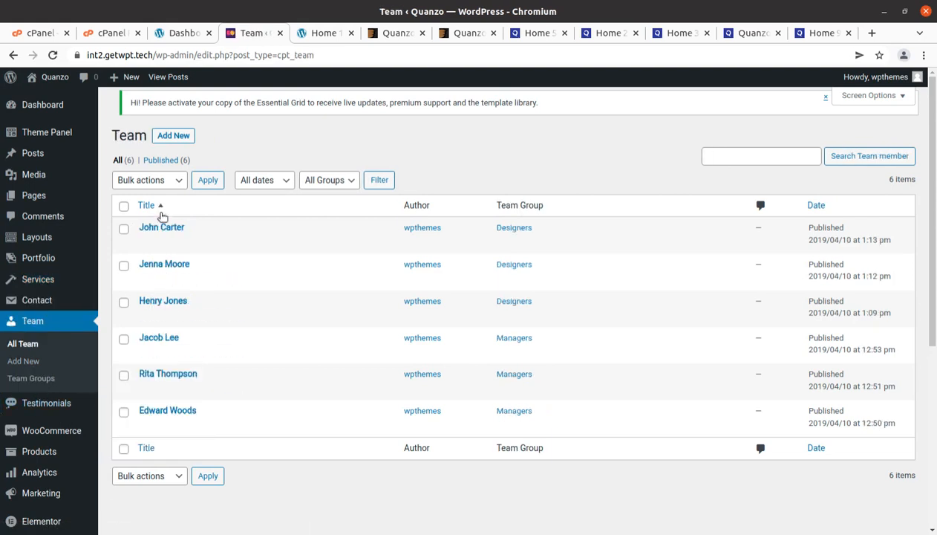
scroll(73, 345, "down", 2)
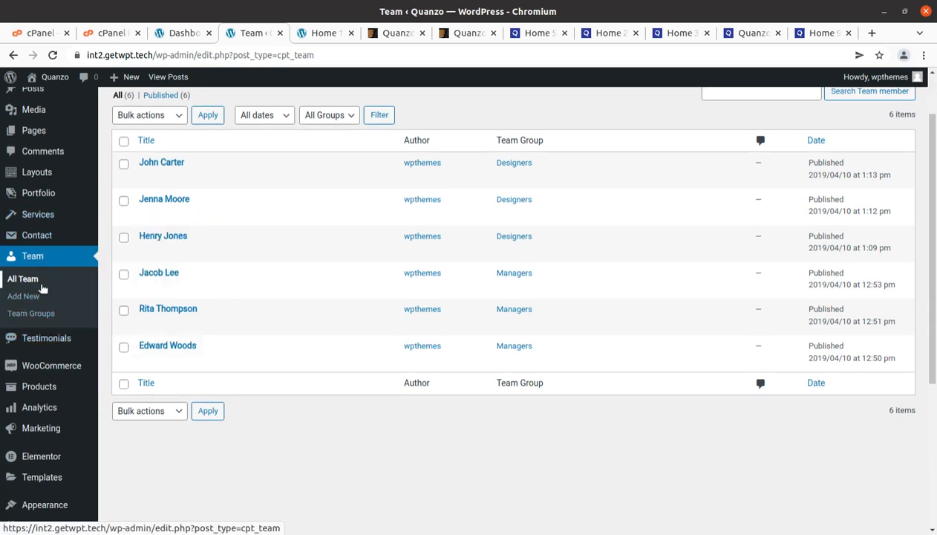
View the first listed team member's page in a separate browser tab, skim it, and close that tab.
mouse_move(165, 182)
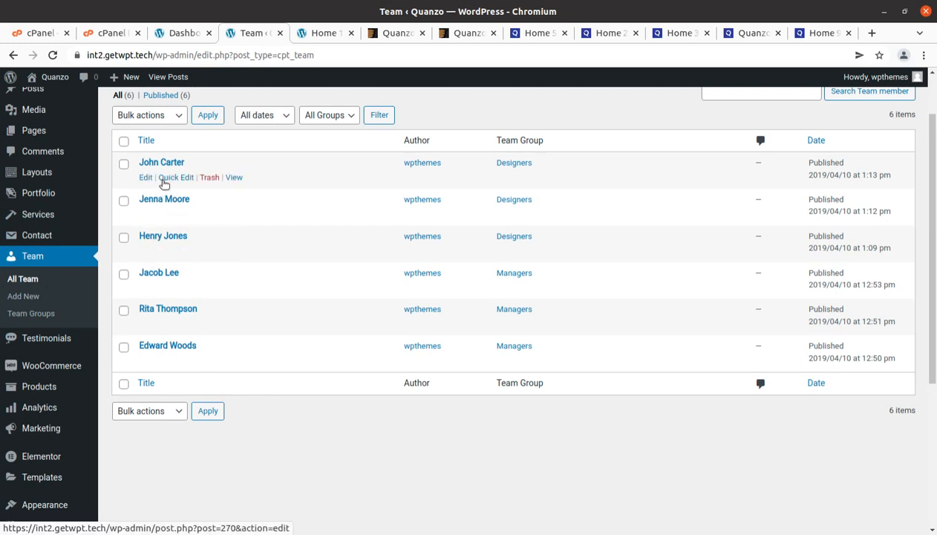
middle_click(234, 181)
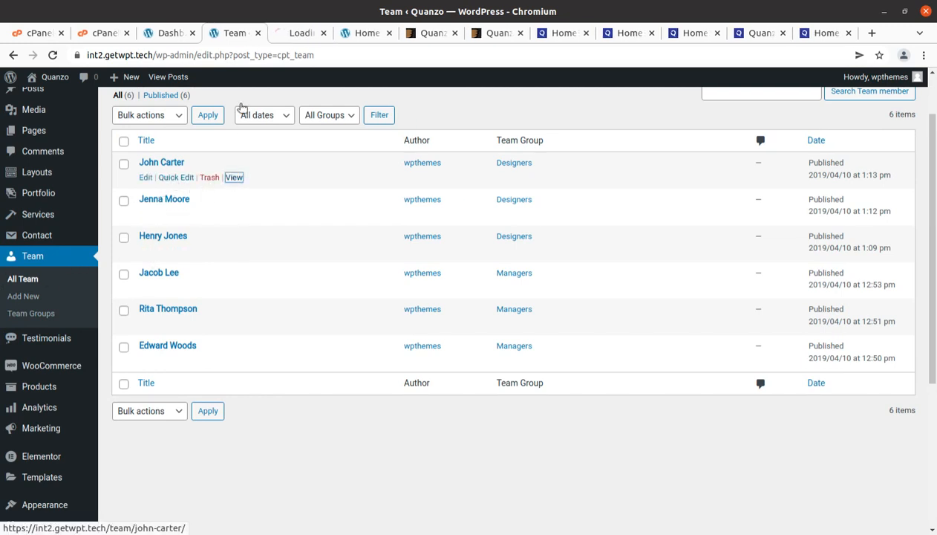
left_click(294, 35)
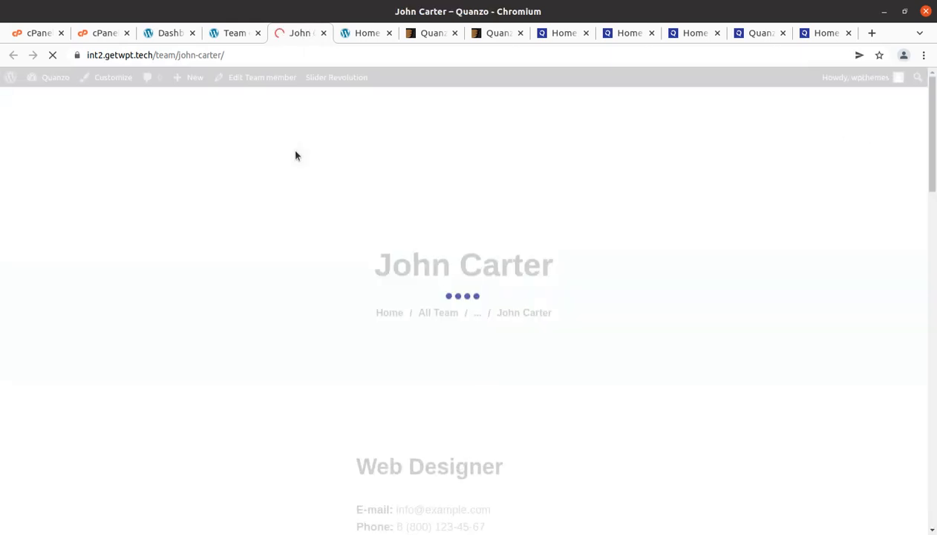
scroll(294, 160, "down", 8)
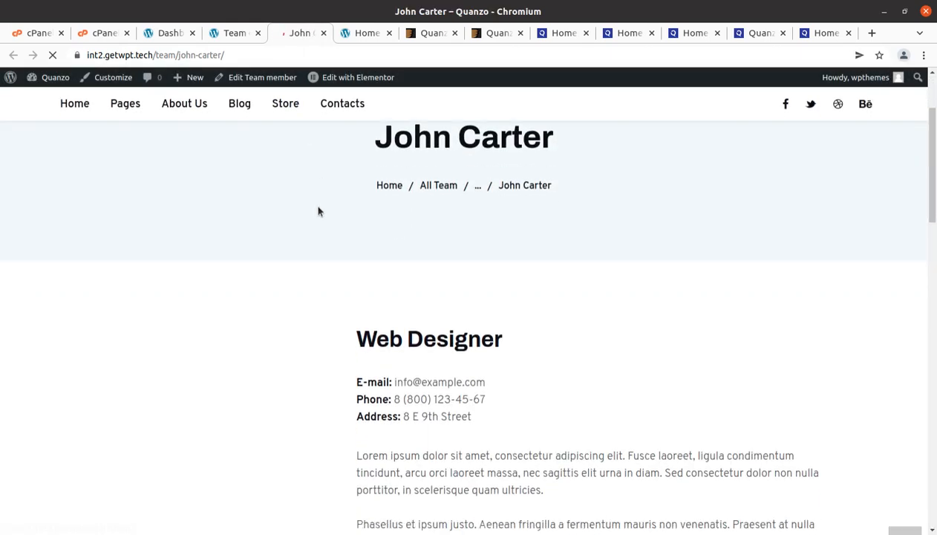
left_click(323, 32)
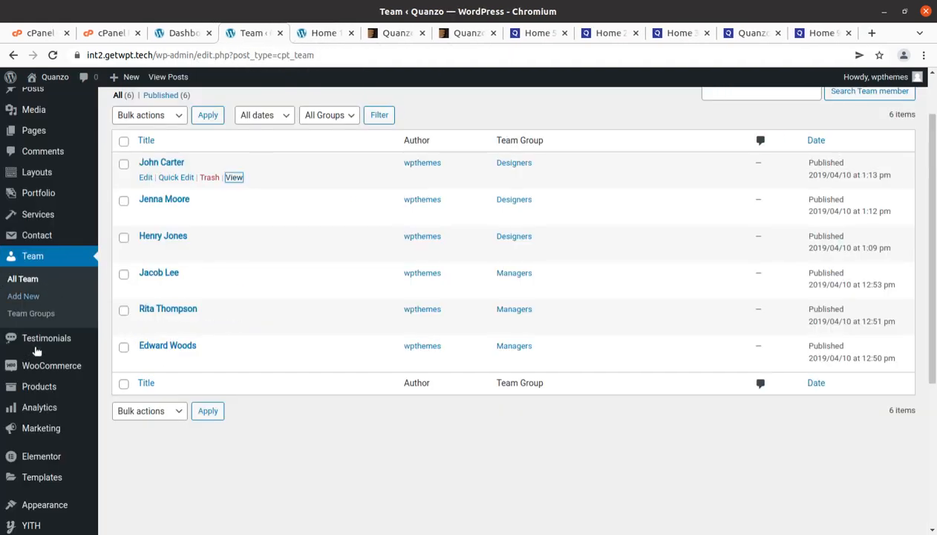
Open the list of all testimonials and look through its entries.
mouse_move(33, 338)
left_click(136, 340)
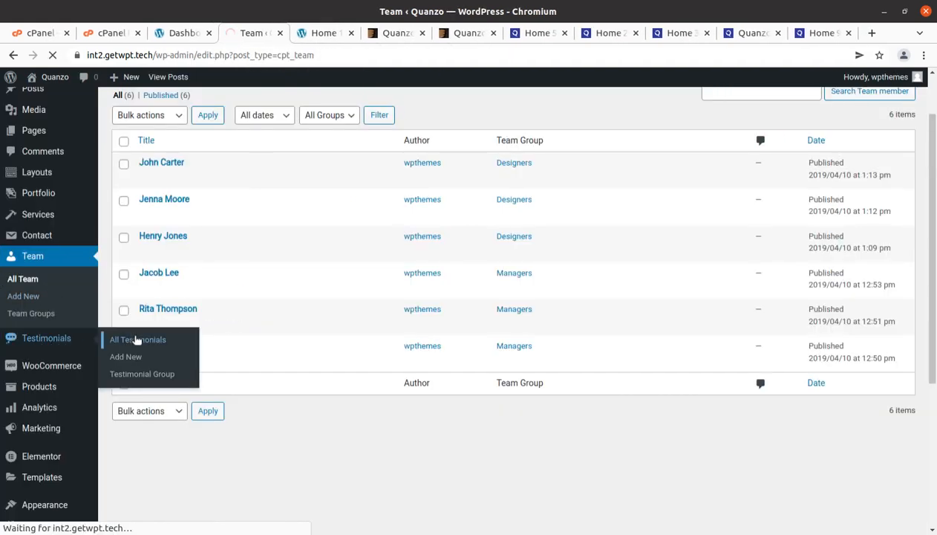
scroll(174, 350, "down", 3)
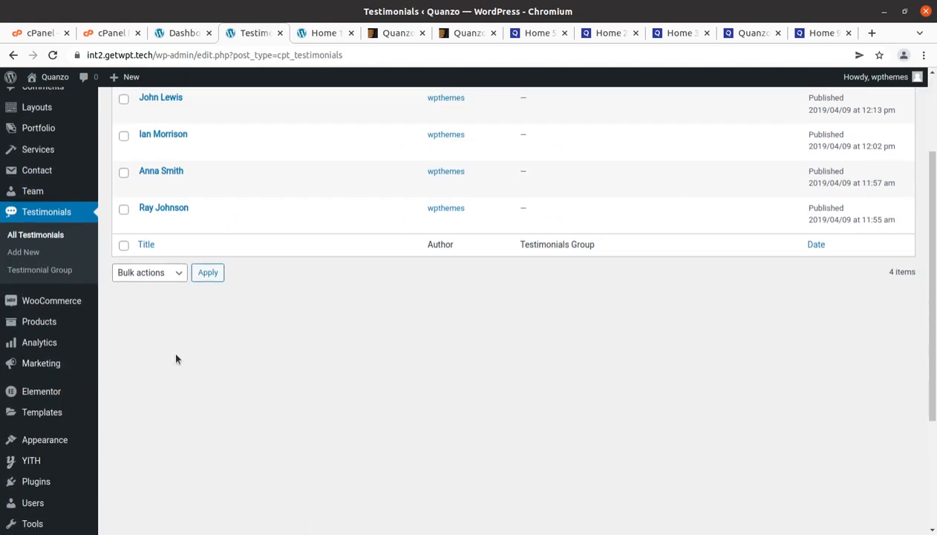
scroll(175, 348, "up", 3)
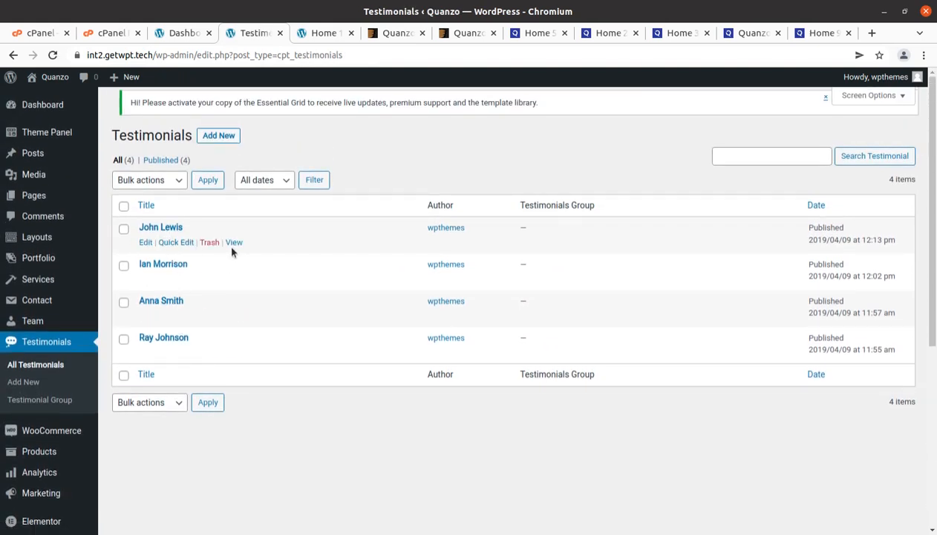
View the first listed testimonial's page on the site, skim it, and return to the testimonials list.
mouse_move(202, 253)
left_click(233, 242)
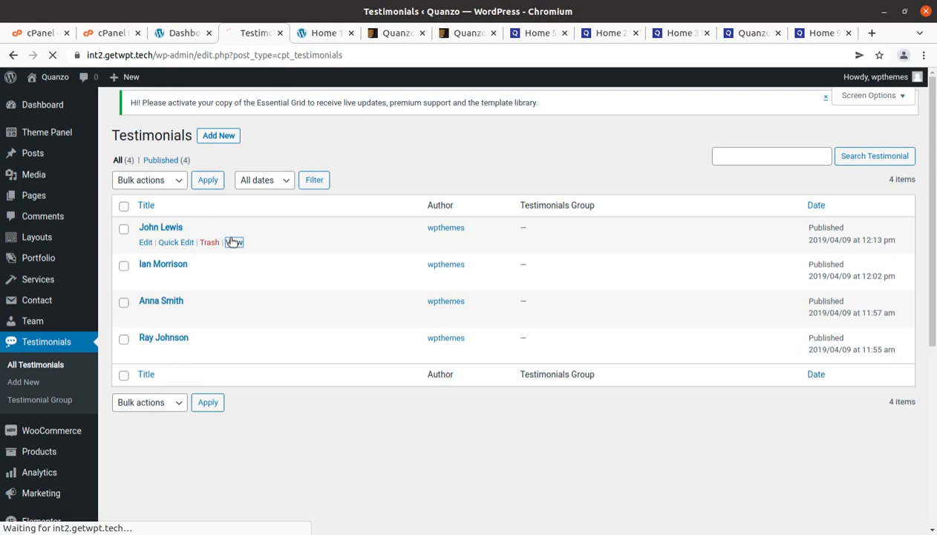
scroll(199, 303, "down", 3)
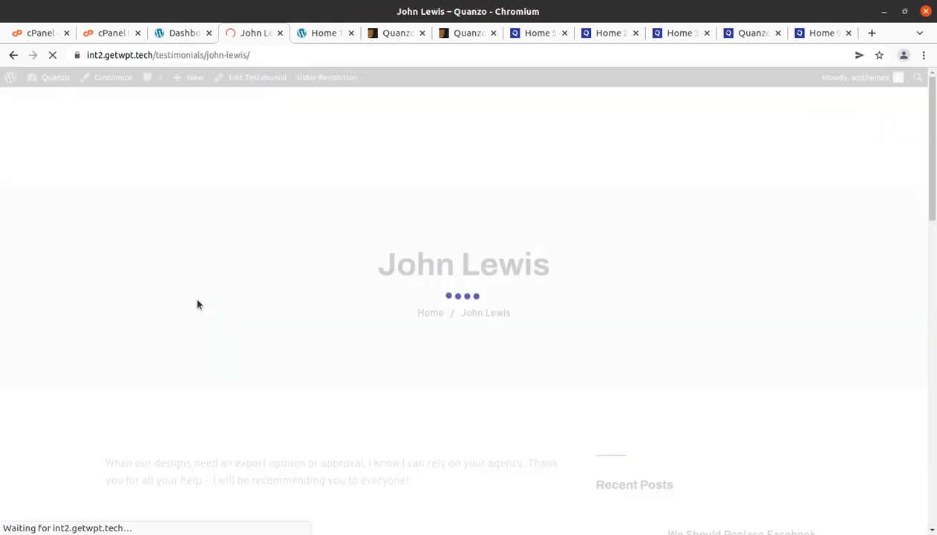
scroll(197, 304, "down", 8)
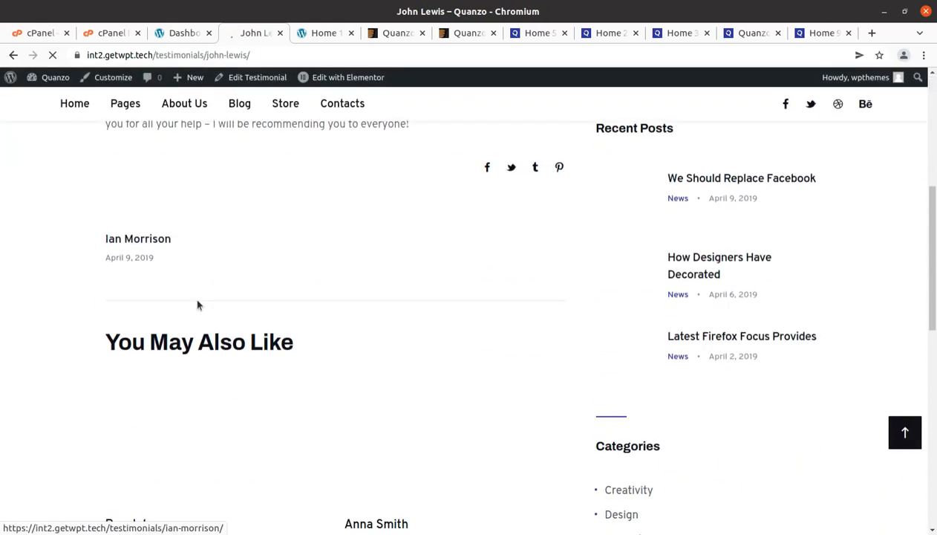
scroll(197, 305, "up", 8)
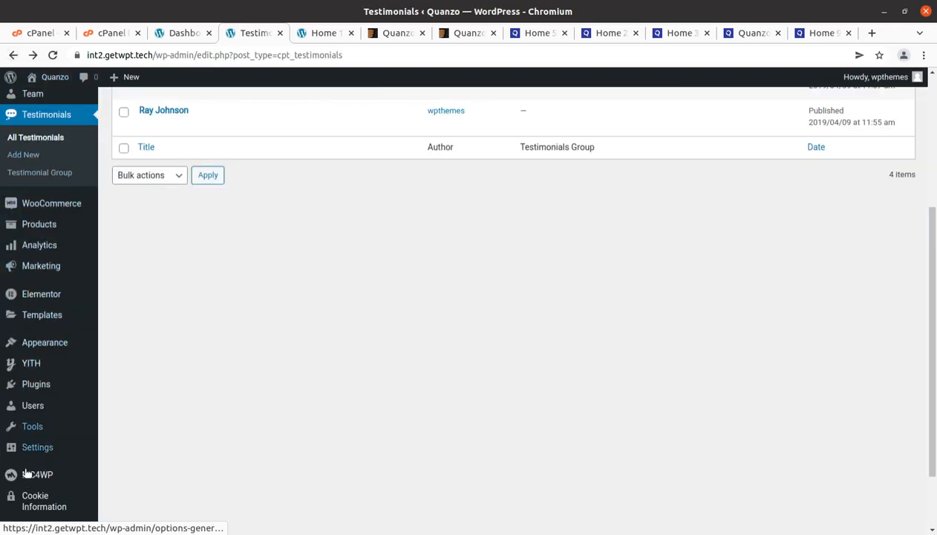
Look over the remaining admin sections, including MC4WP, Slider Revolution, ThemeREX Pop-Up, Essential Grid, Plugins and WooCommerce.
scroll(25, 458, "down", 2)
mouse_move(33, 490)
mouse_move(36, 396)
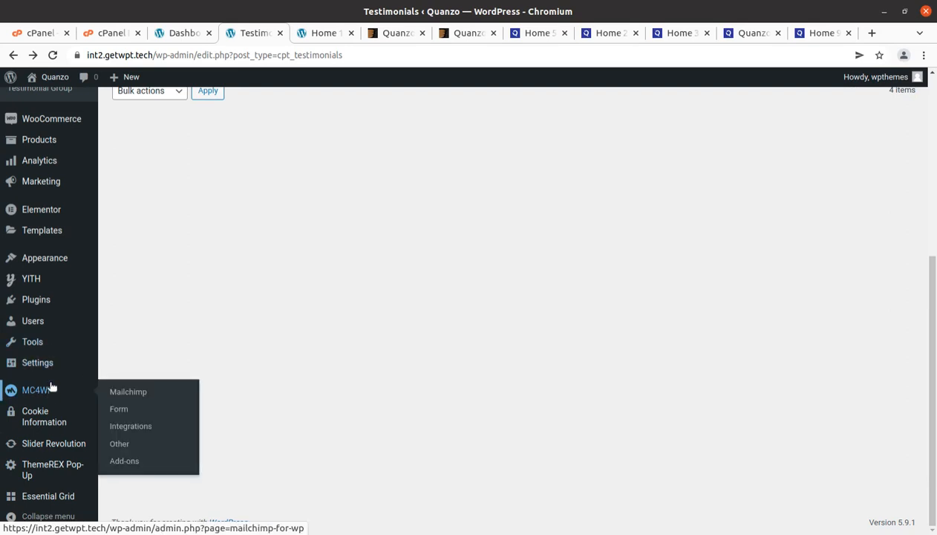
mouse_move(44, 280)
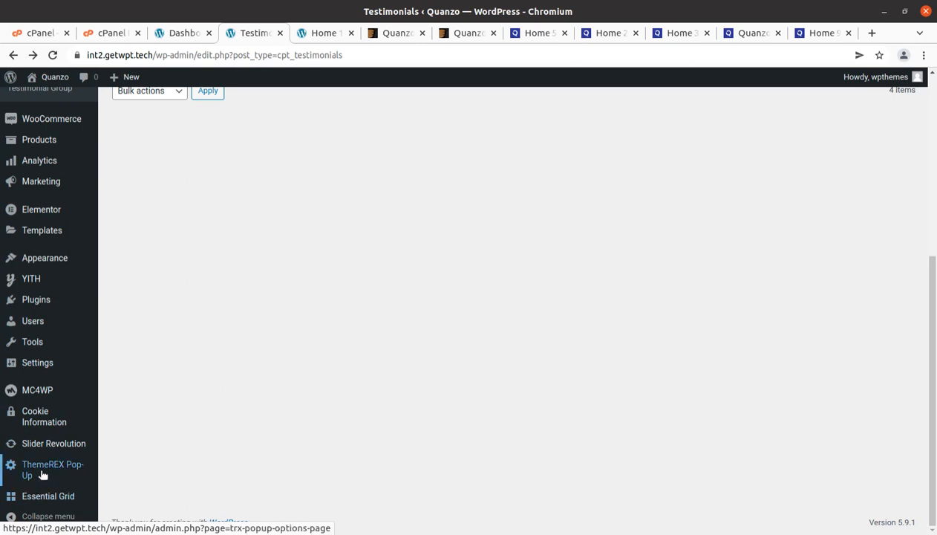
scroll(75, 397, "up", 2)
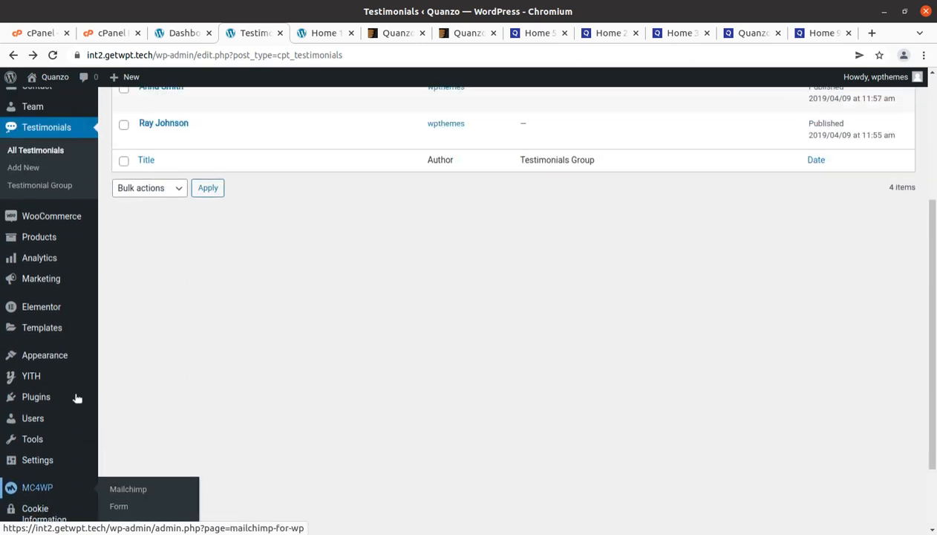
mouse_move(77, 398)
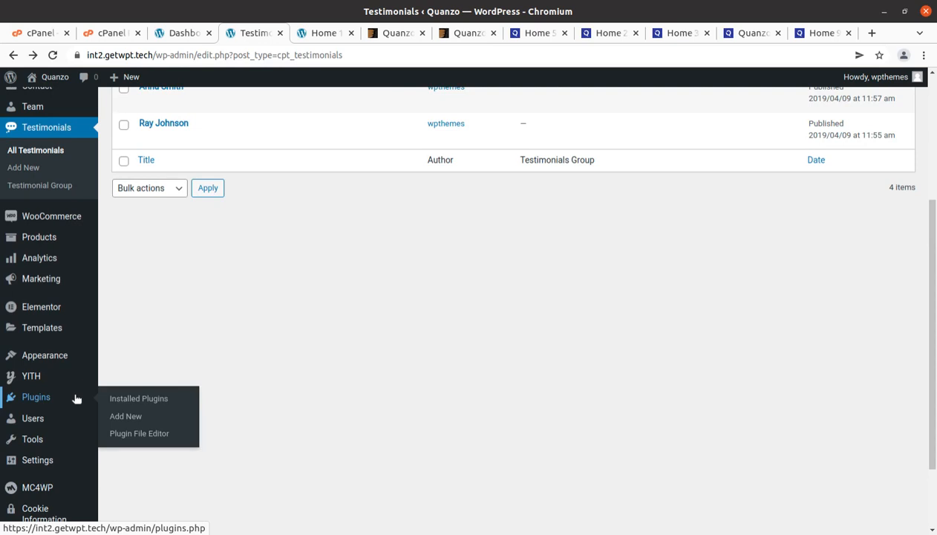
scroll(62, 285, "up", 3)
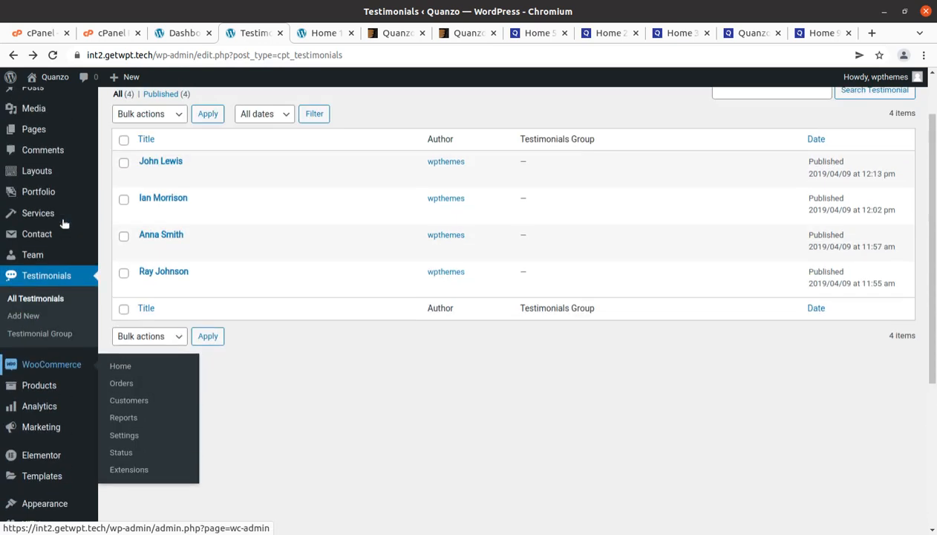
scroll(63, 273, "up", 1)
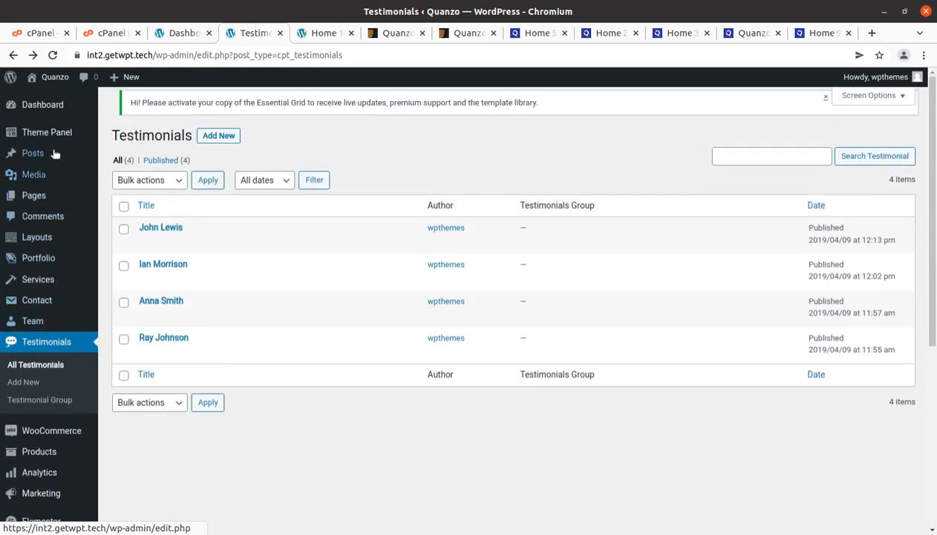
Open the Theme Options page and examine the Logo & Site Identity settings.
mouse_move(54, 132)
left_click(134, 171)
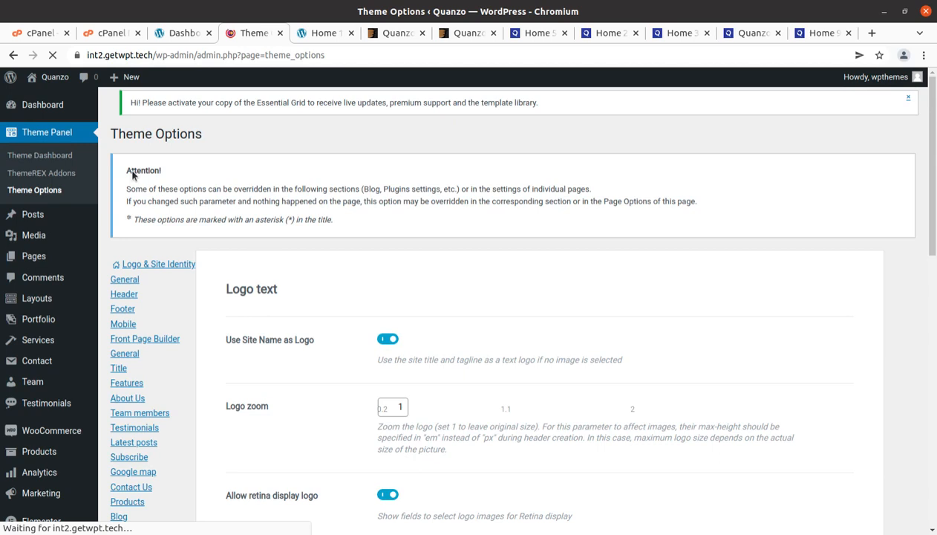
scroll(288, 292, "down", 3)
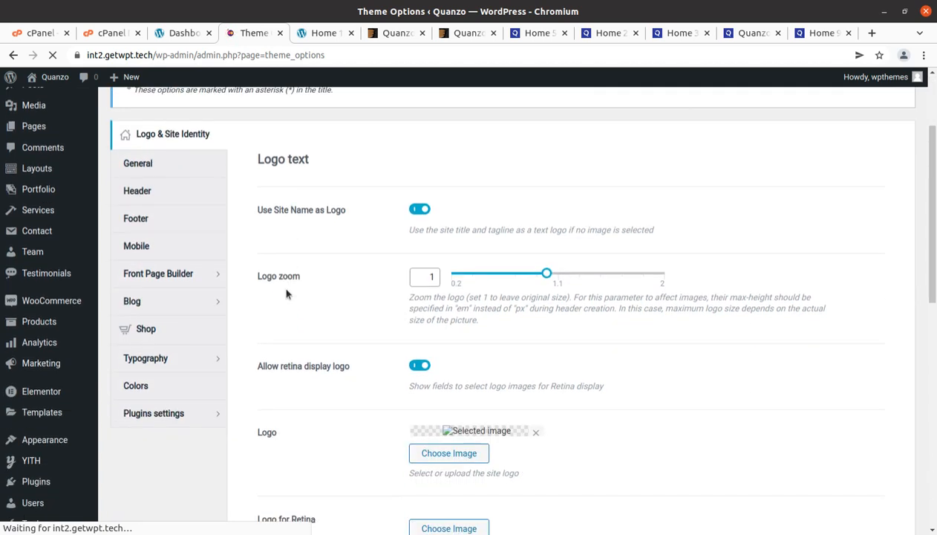
scroll(288, 292, "up", 2)
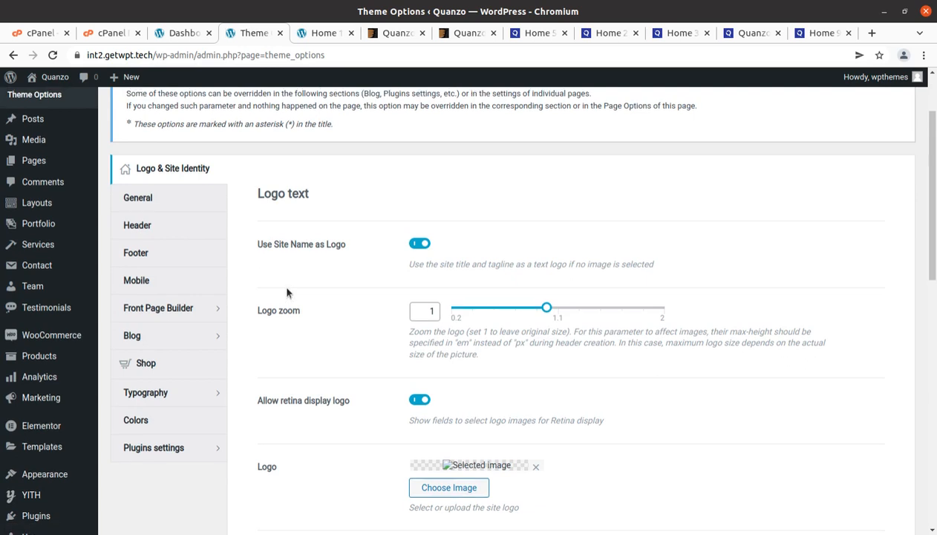
scroll(287, 291, "up", 2)
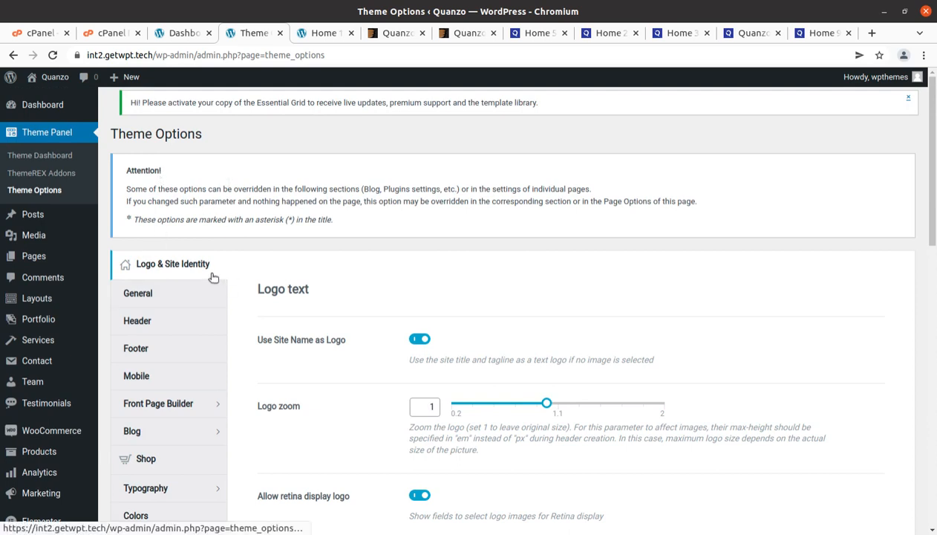
scroll(408, 289, "down", 2)
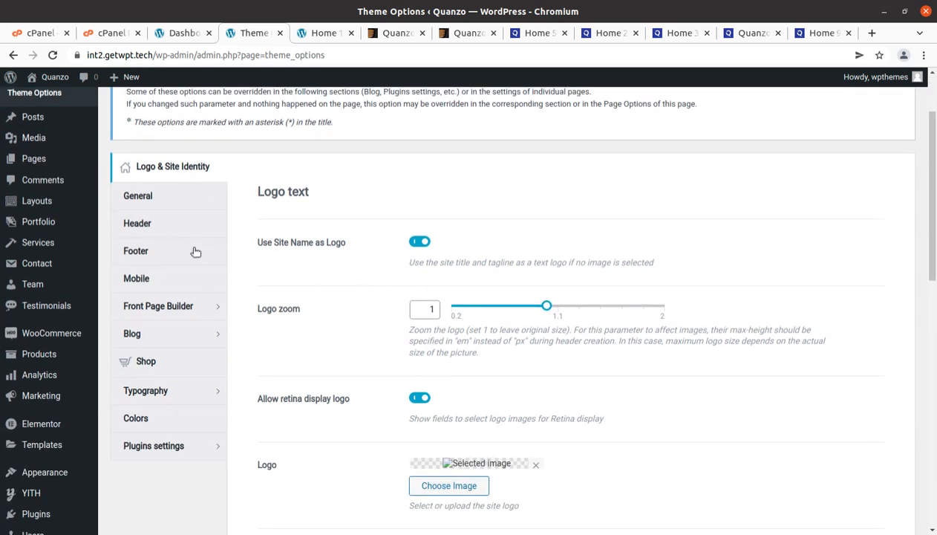
scroll(386, 375, "down", 2)
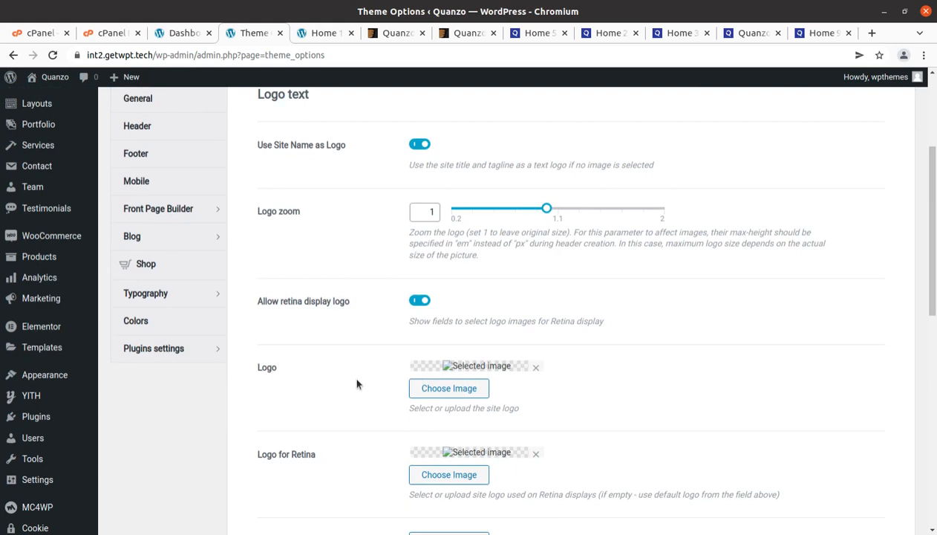
scroll(252, 275, "up", 3)
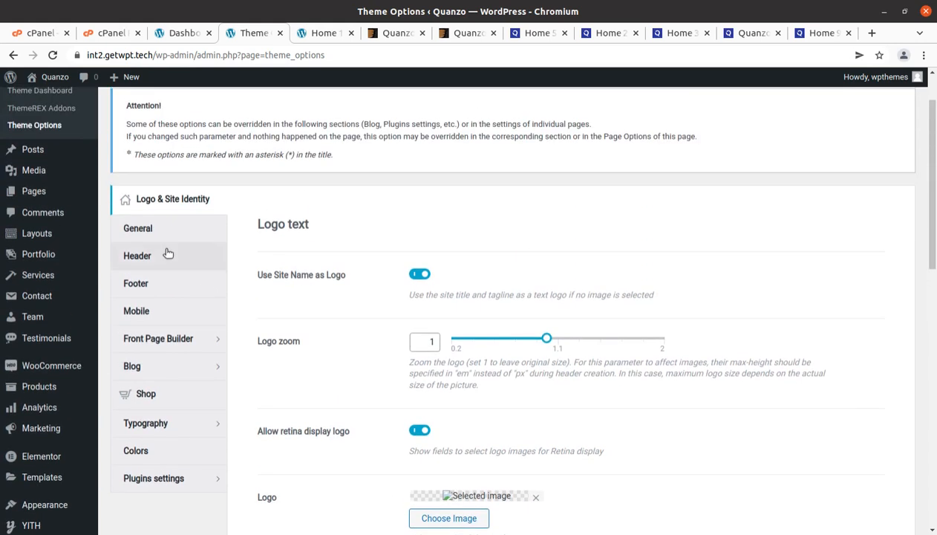
Review the General, Header, Footer and Mobile sections of the theme options.
left_click(146, 235)
left_click(146, 262)
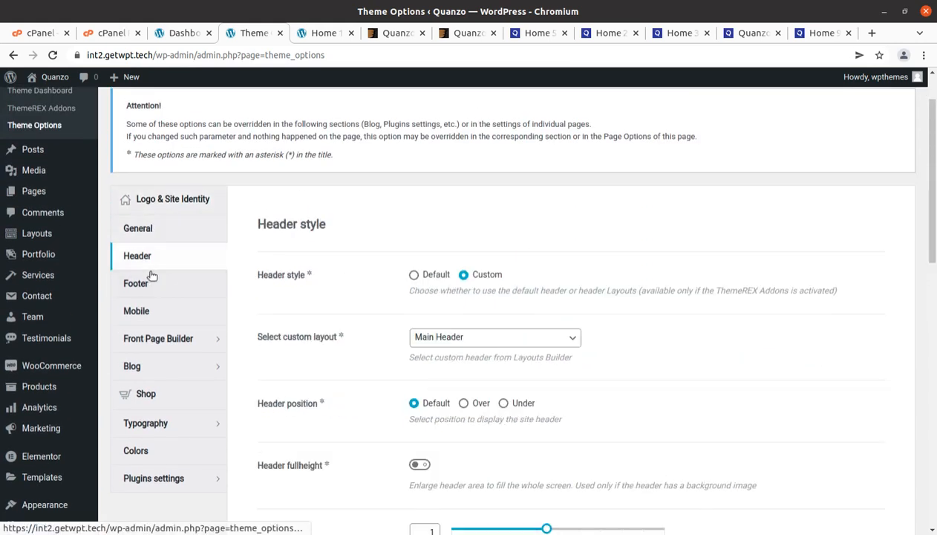
left_click(148, 285)
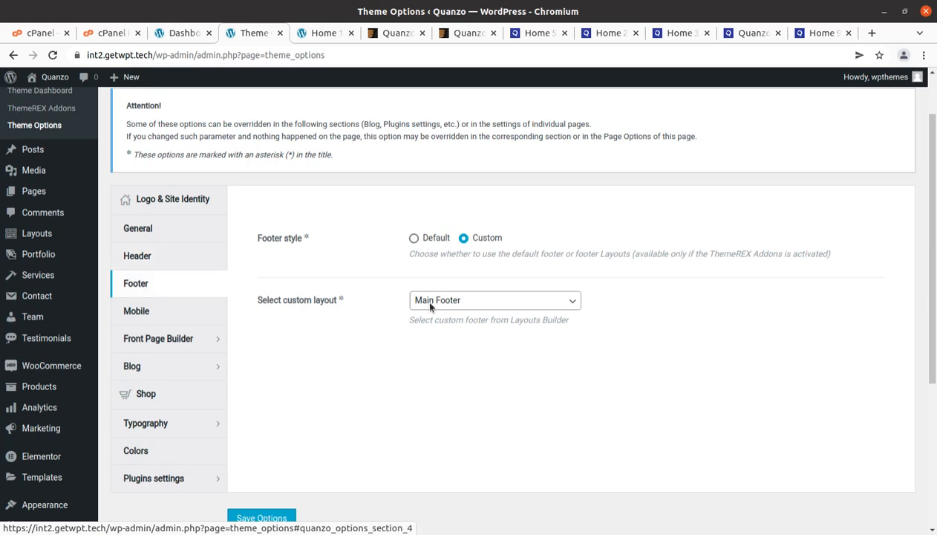
left_click(148, 312)
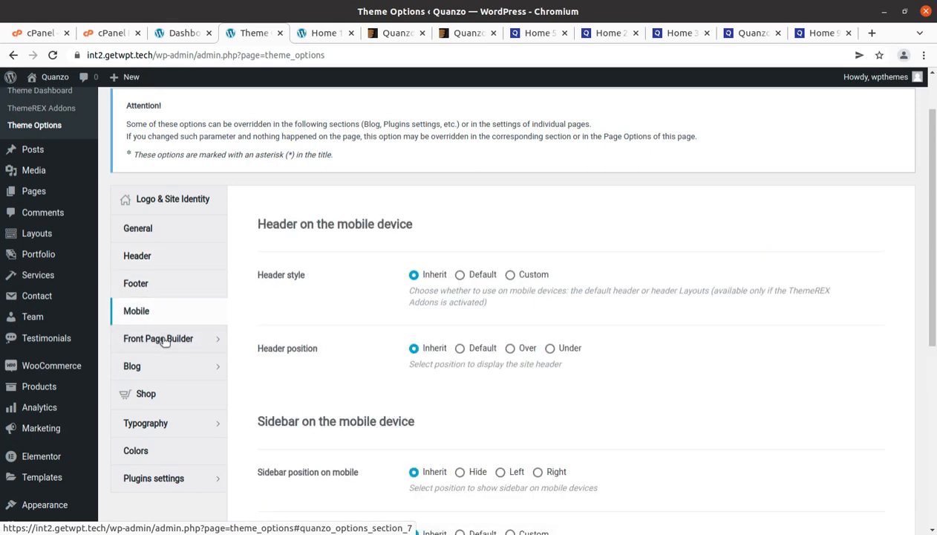
Browse the Front Page Builder options from General and Title through Features, About Us, Team members, Testimonials, Latest posts, Subscribe, Google map and Contact Us.
left_click(165, 347)
scroll(177, 350, "down", 3)
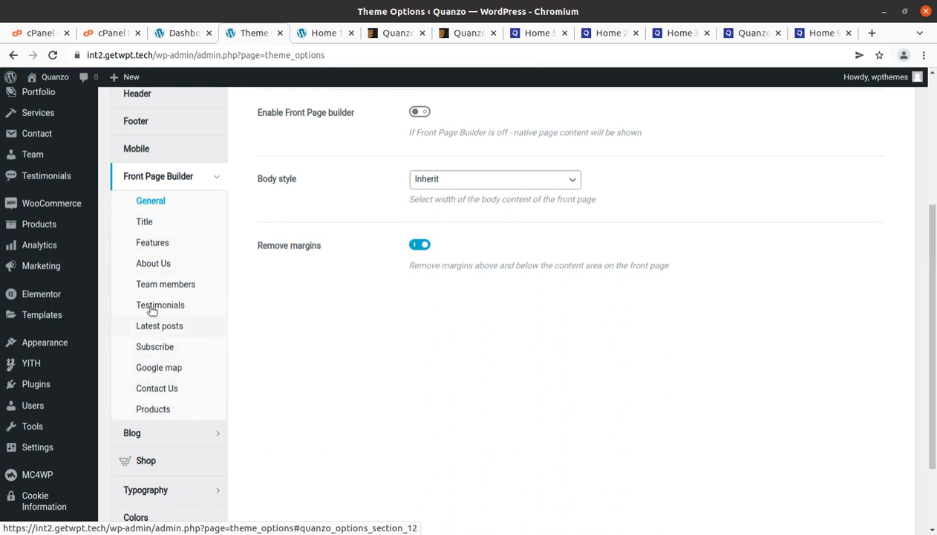
left_click(146, 223)
left_click(153, 243)
left_click(157, 266)
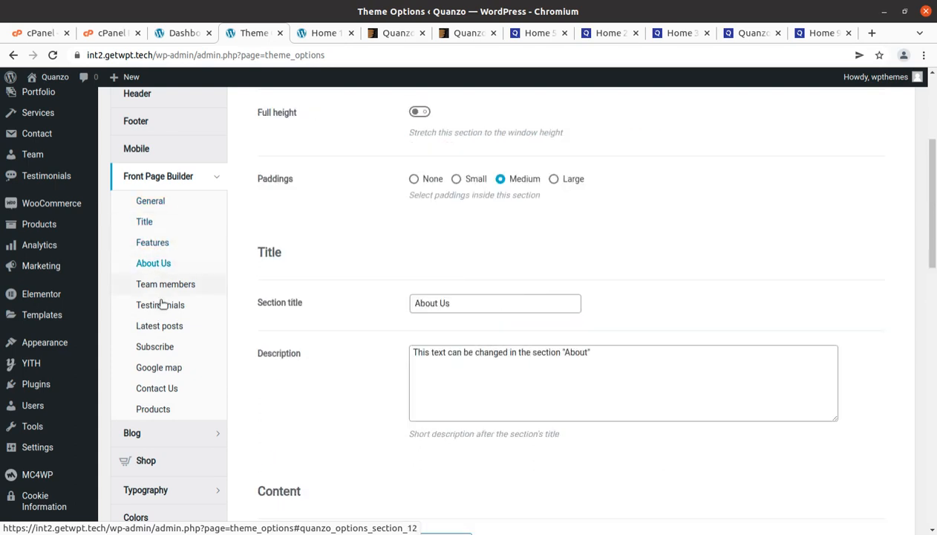
left_click(161, 305)
left_click(163, 286)
left_click(164, 326)
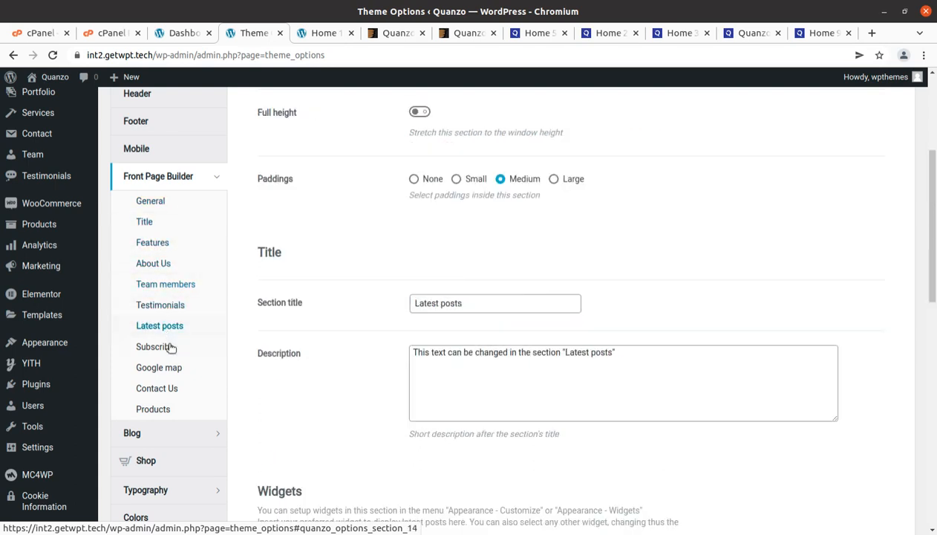
left_click(164, 346)
left_click(167, 367)
left_click(168, 388)
Check the Blog and Shop sections of the theme options.
scroll(177, 387, "down", 4)
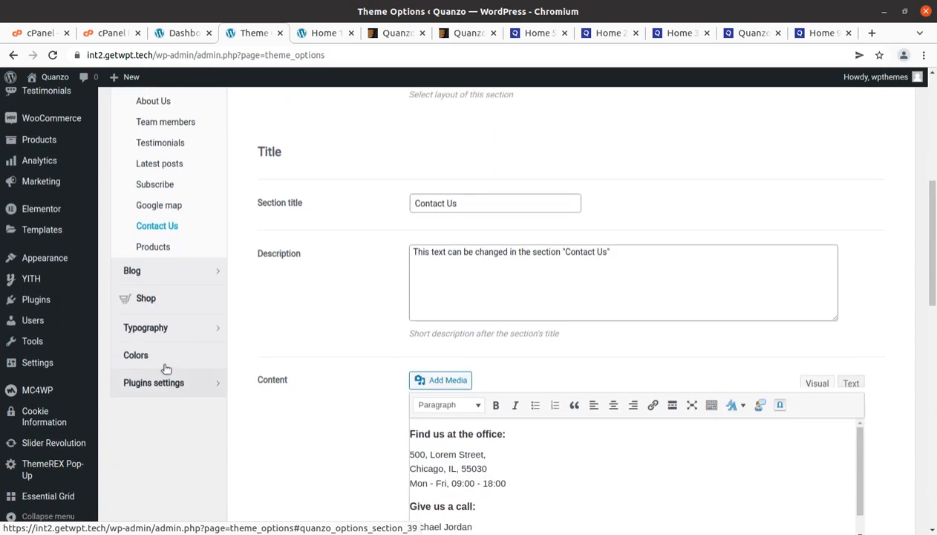
left_click(152, 276)
scroll(162, 335, "up", 4)
left_click(164, 345)
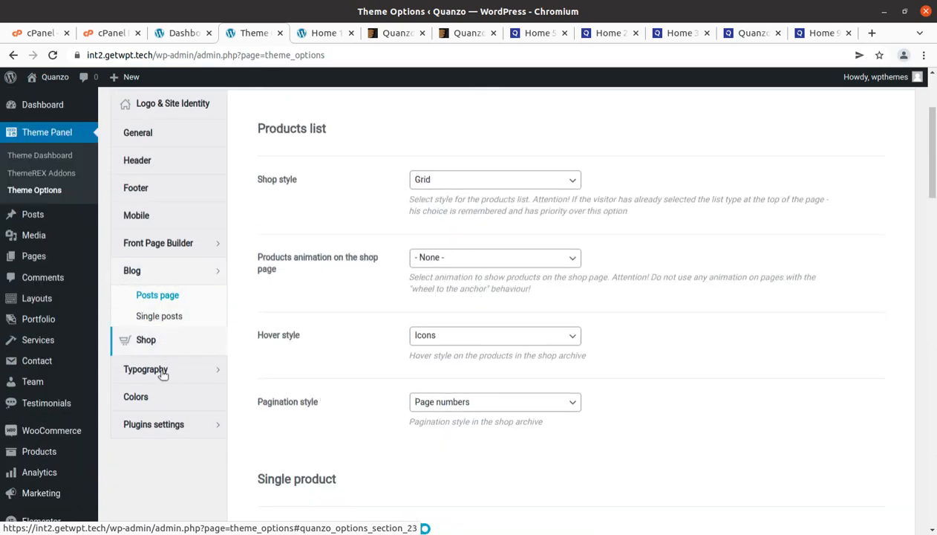
Open the Typography section of the theme options and review its font fields and list of text element subsections.
left_click(138, 329)
scroll(160, 400, "down", 4)
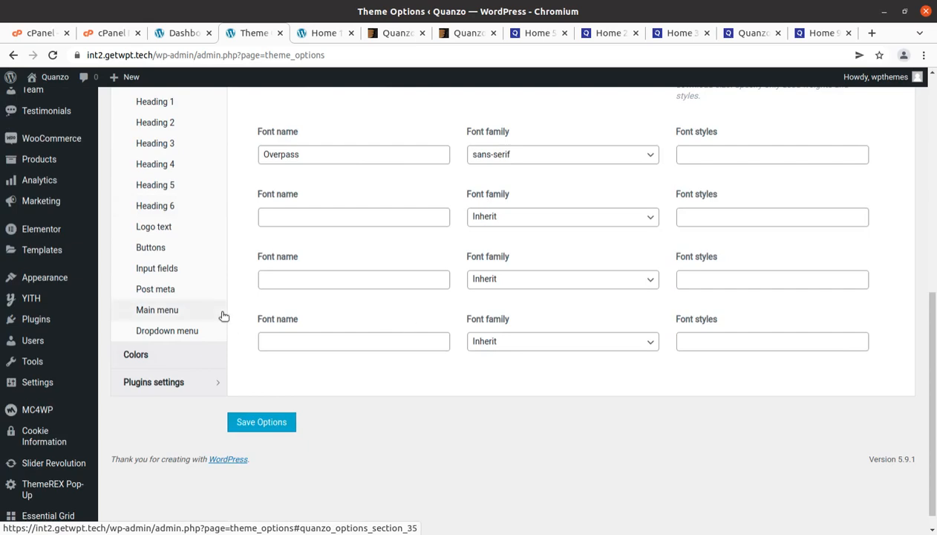
scroll(224, 316, "up", 3)
scroll(224, 316, "down", 3)
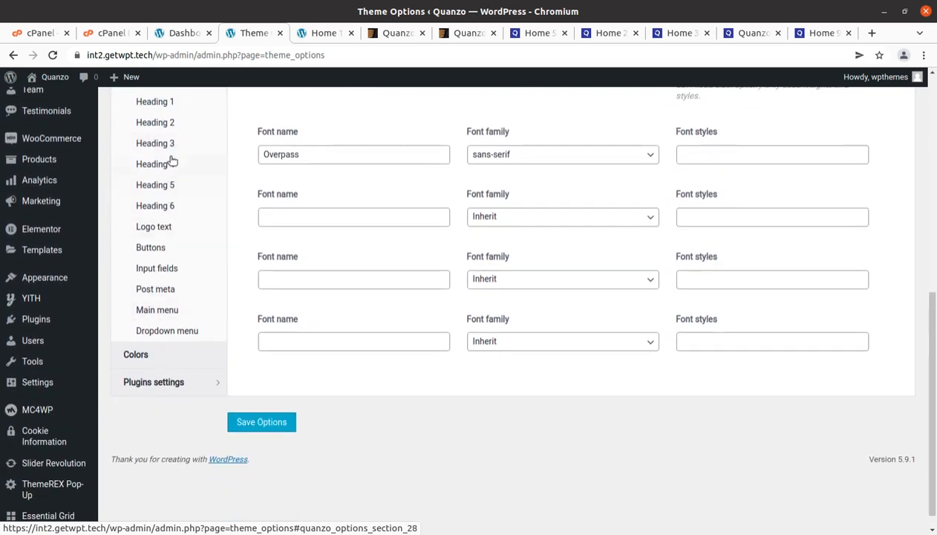
Review the color schemes and Color scheme editor in the Colors section, plus the Portfolio options under Plugins settings.
left_click(158, 358)
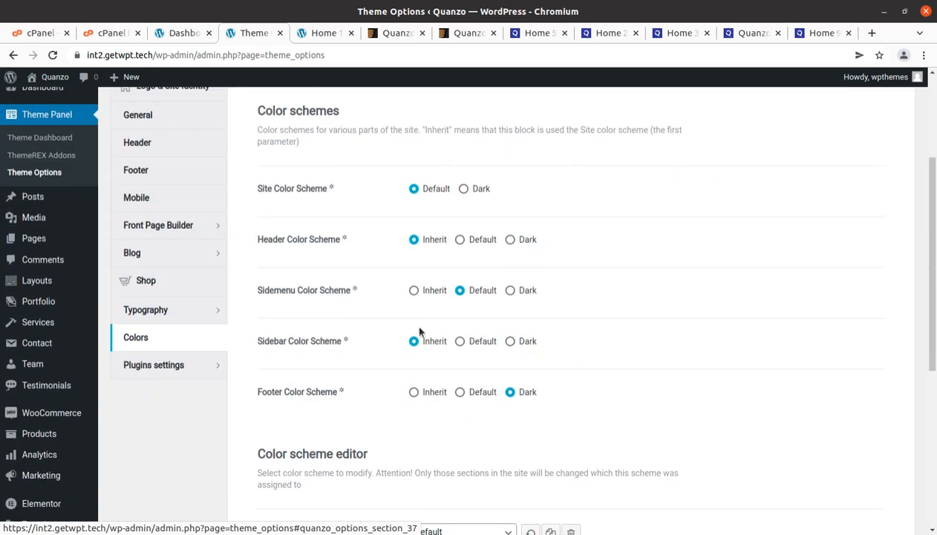
scroll(420, 331, "down", 5)
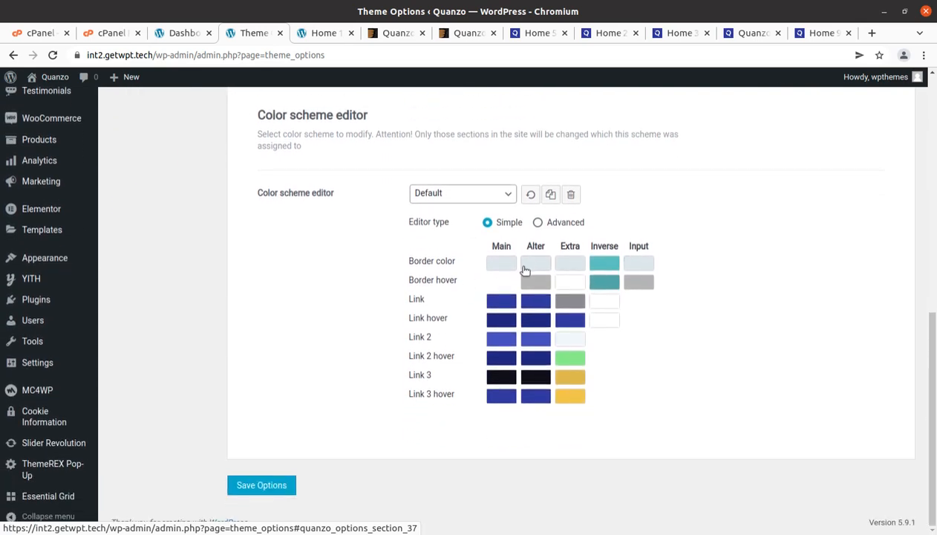
scroll(520, 272, "up", 5)
left_click(154, 357)
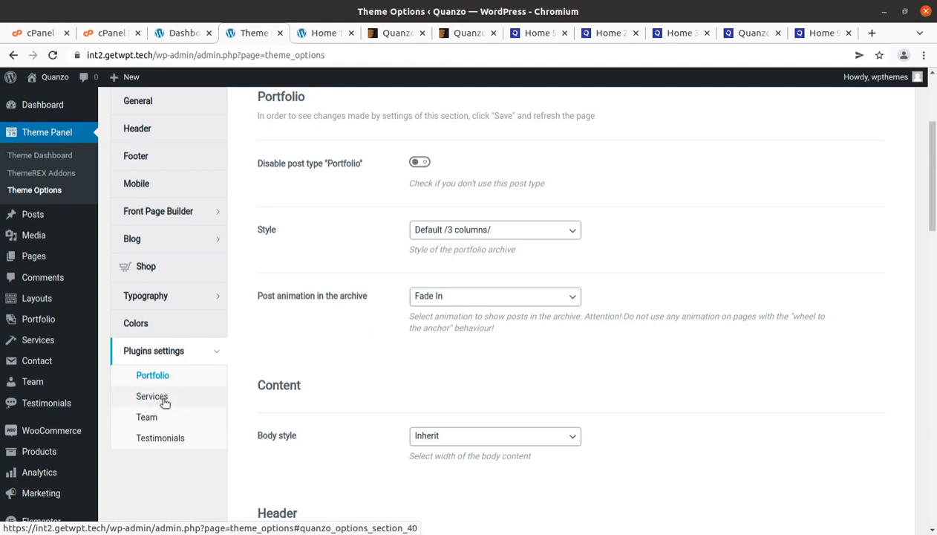
scroll(369, 338, "up", 3)
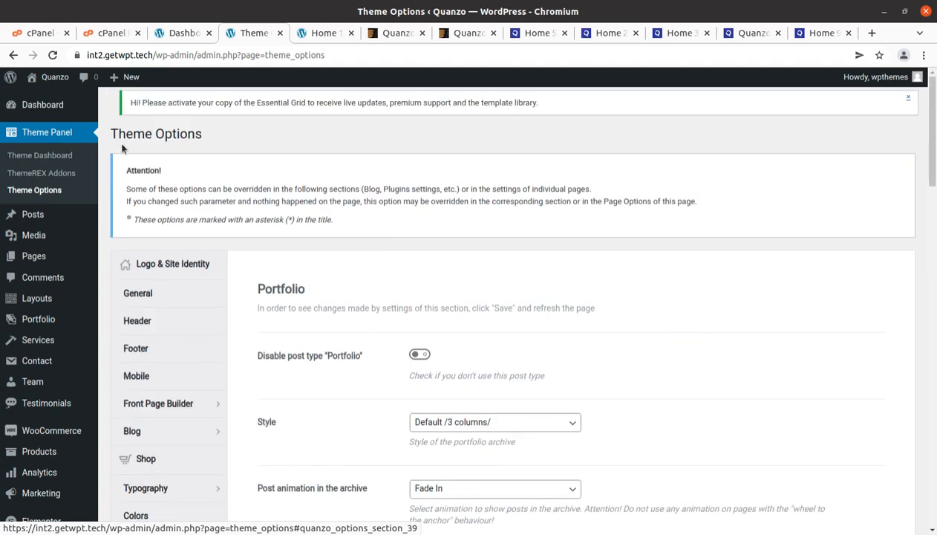
Return to the WordPress Dashboard and revisit the Quanzo theme's ThemeForest page around its feature highlights and Pre-built Pages.
left_click(42, 111)
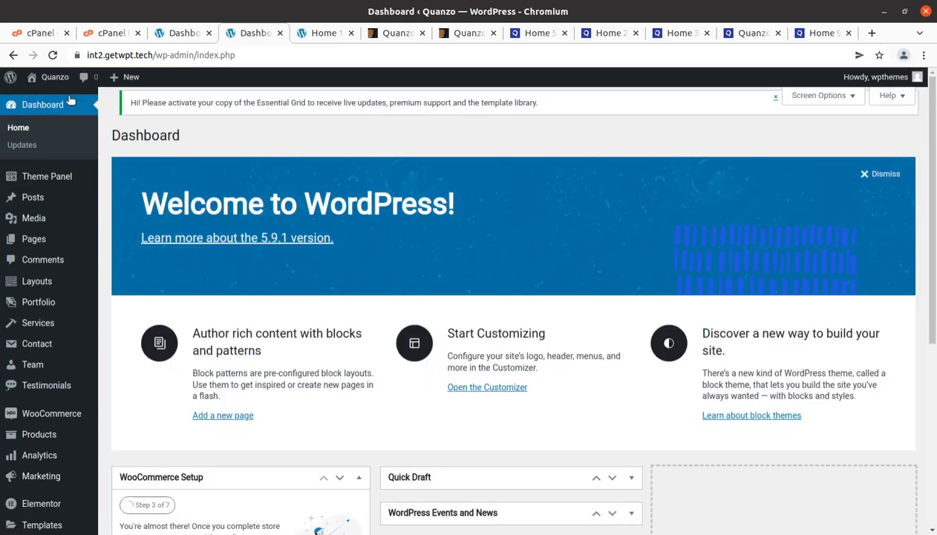
left_click(394, 34)
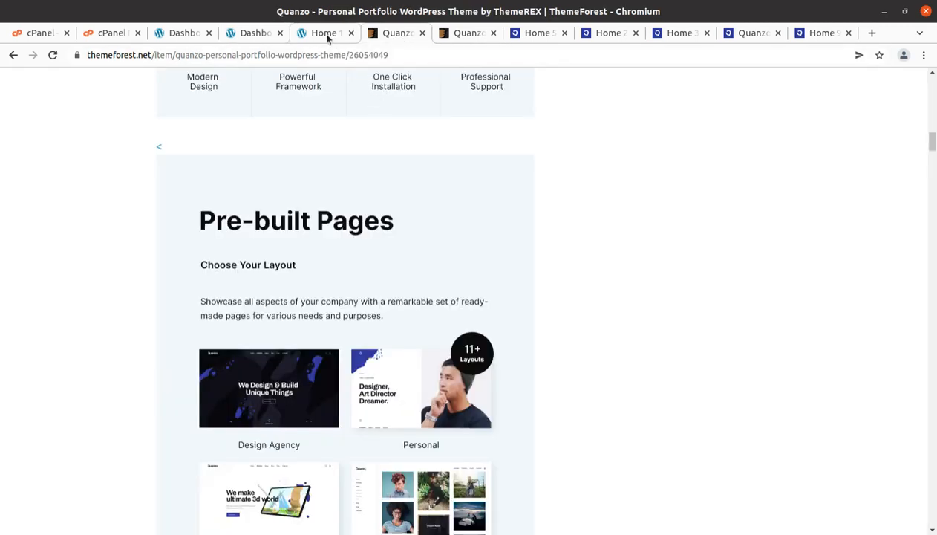
scroll(249, 190, "up", 2)
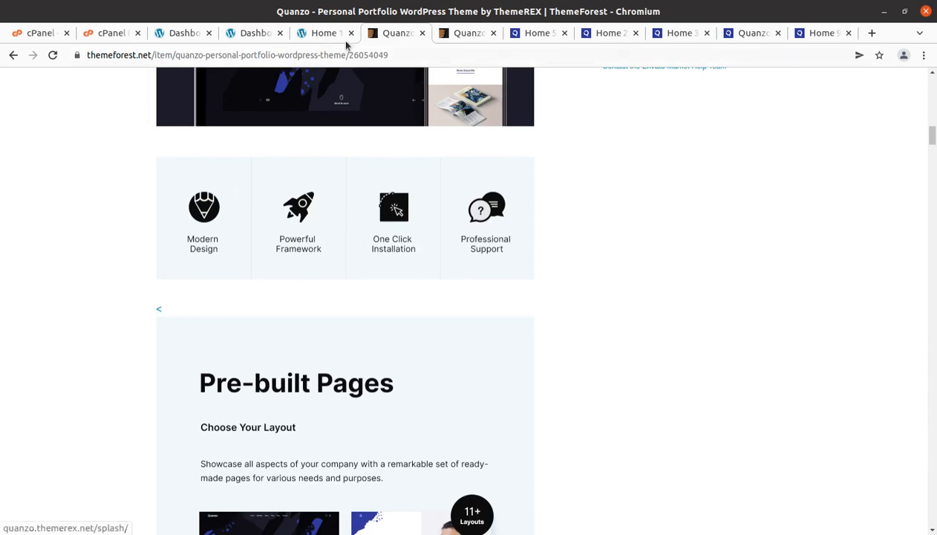
Switch to the installed site's Home 1 – Graphic Designer page and look over its hero and Nice to Meet You sections.
left_click(325, 39)
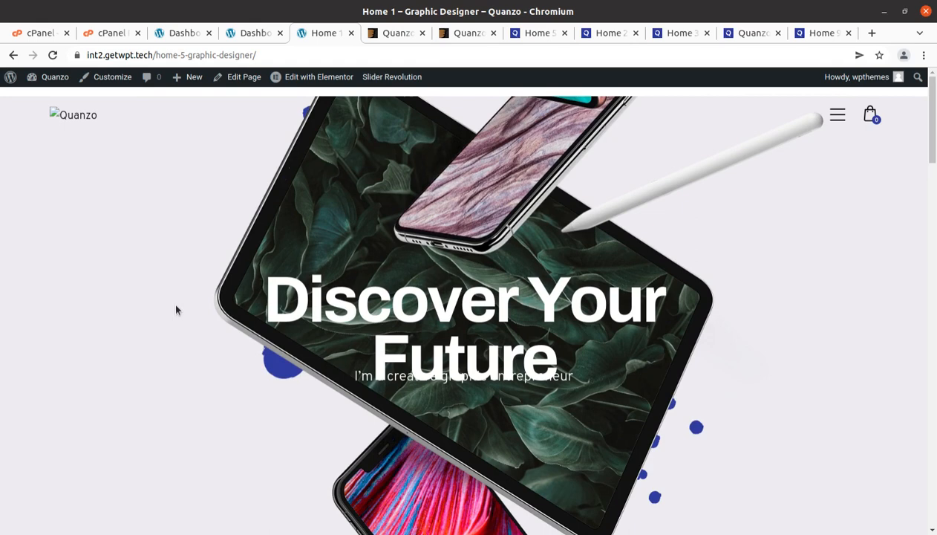
scroll(176, 310, "down", 6)
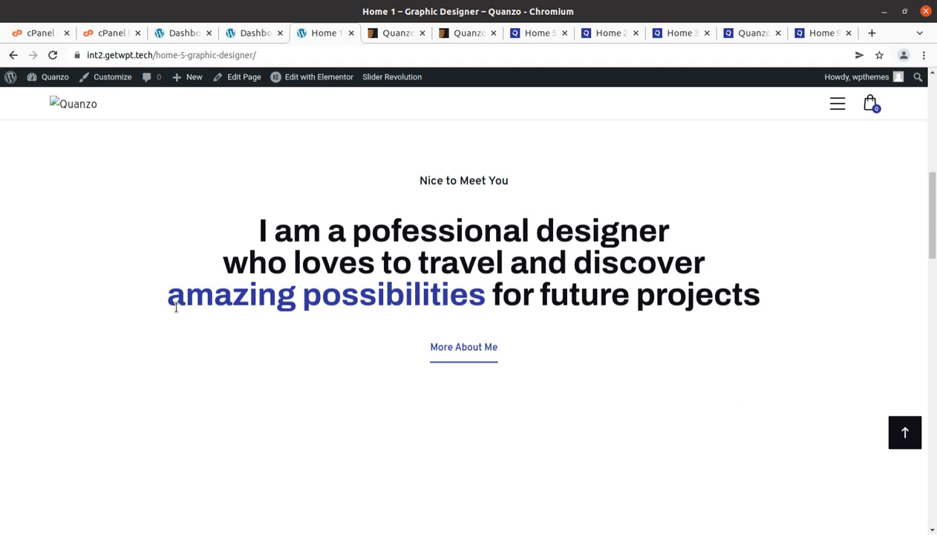
scroll(176, 308, "down", 3)
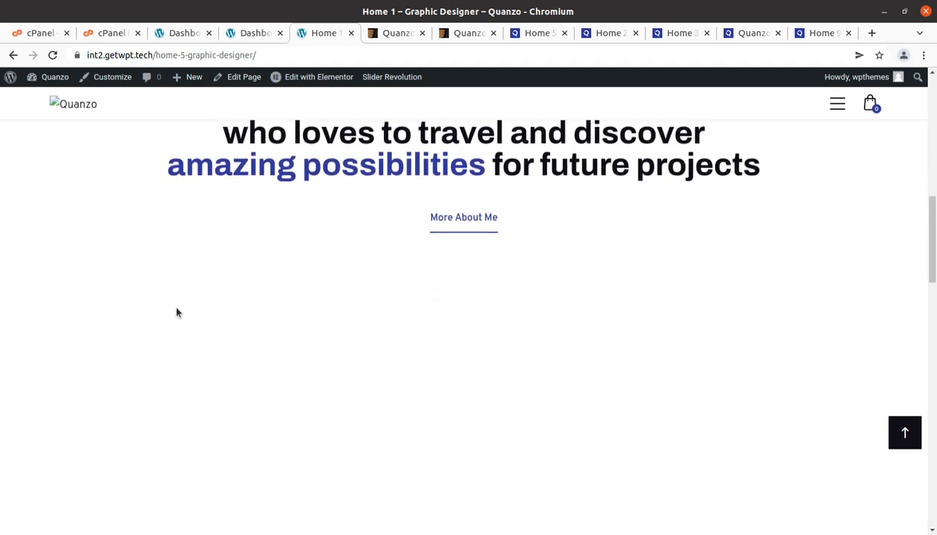
scroll(176, 307, "up", 4)
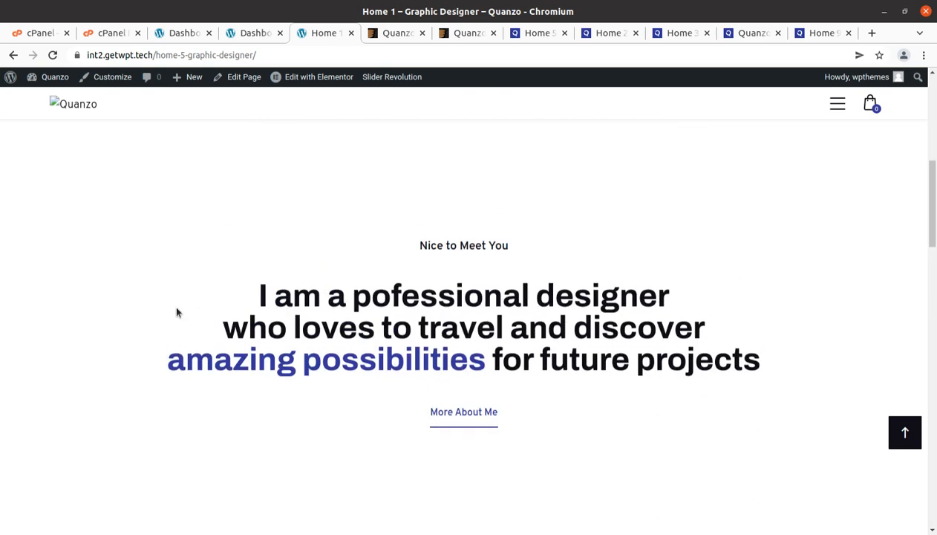